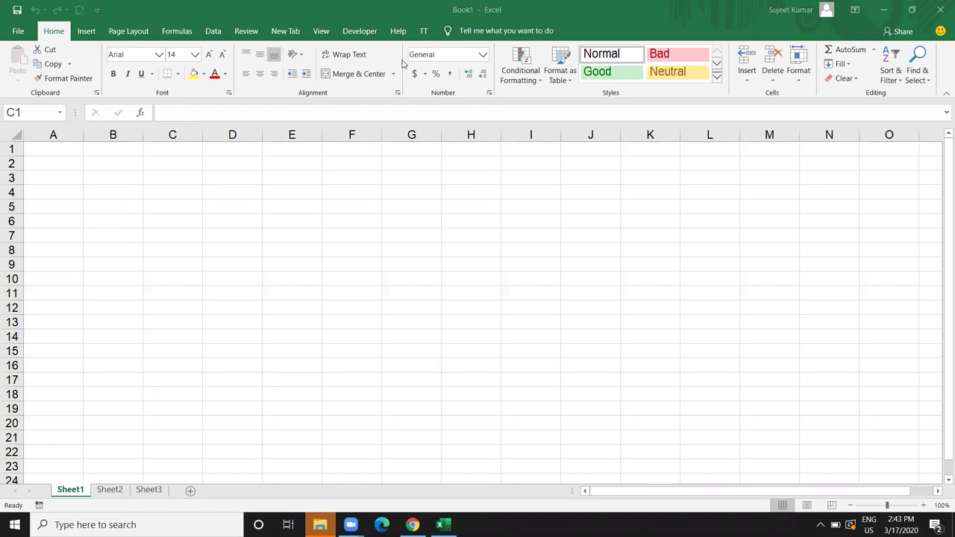
Confirm the Developer tab is enabled in Excel Options' Customize Ribbon settings.
click(386, 155)
click(367, 155)
click(266, 161)
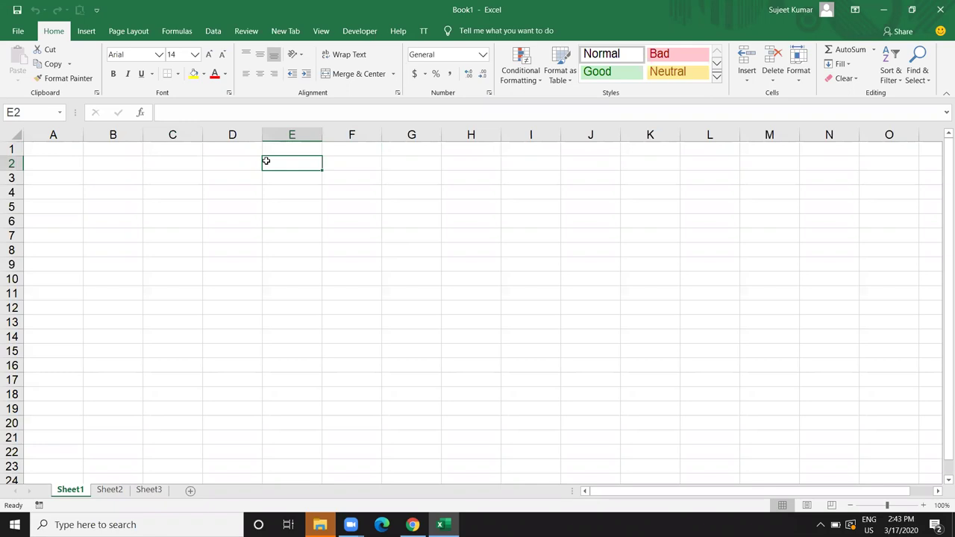
click(369, 30)
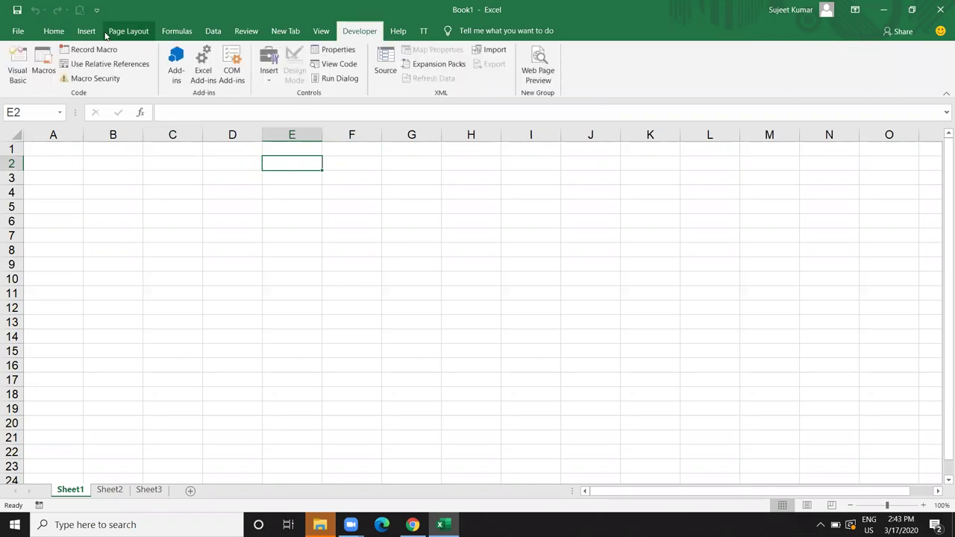
click(20, 34)
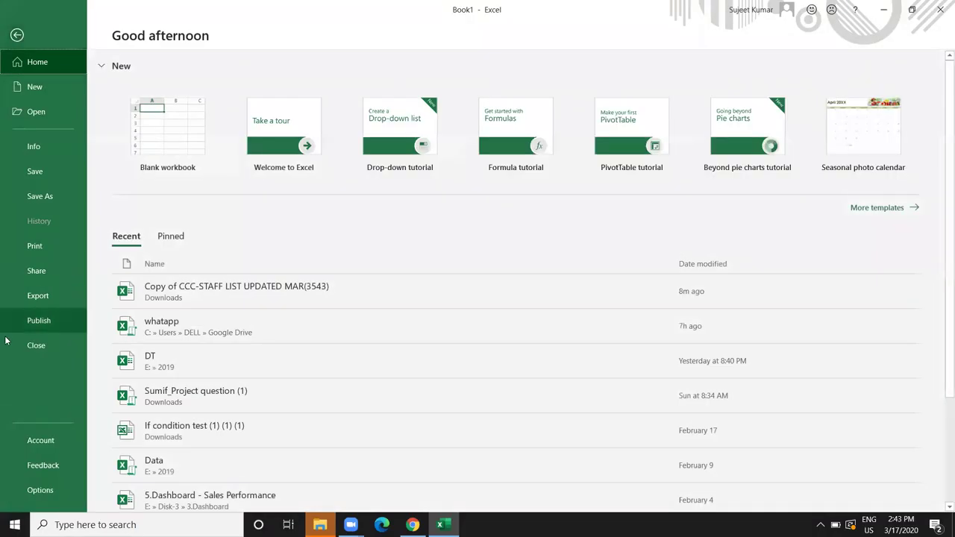
click(38, 492)
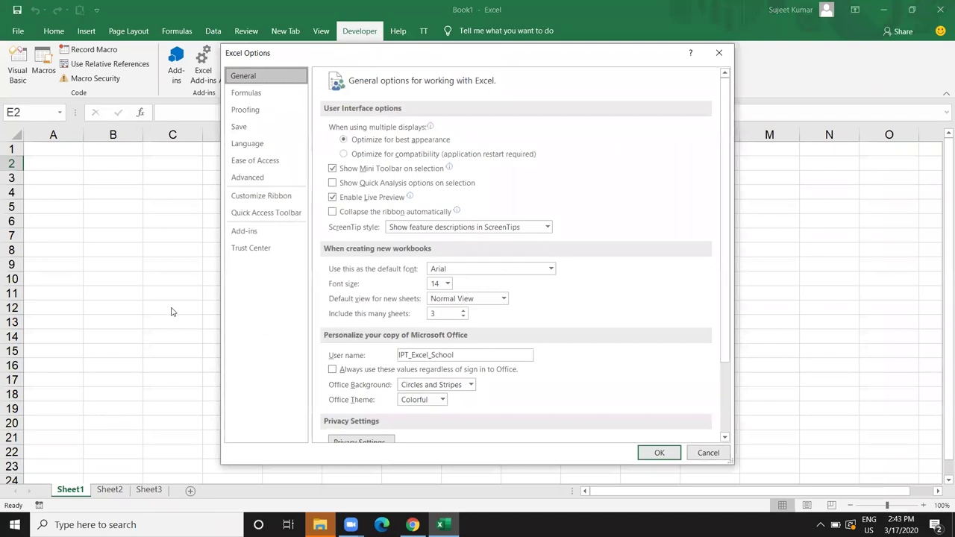
click(284, 194)
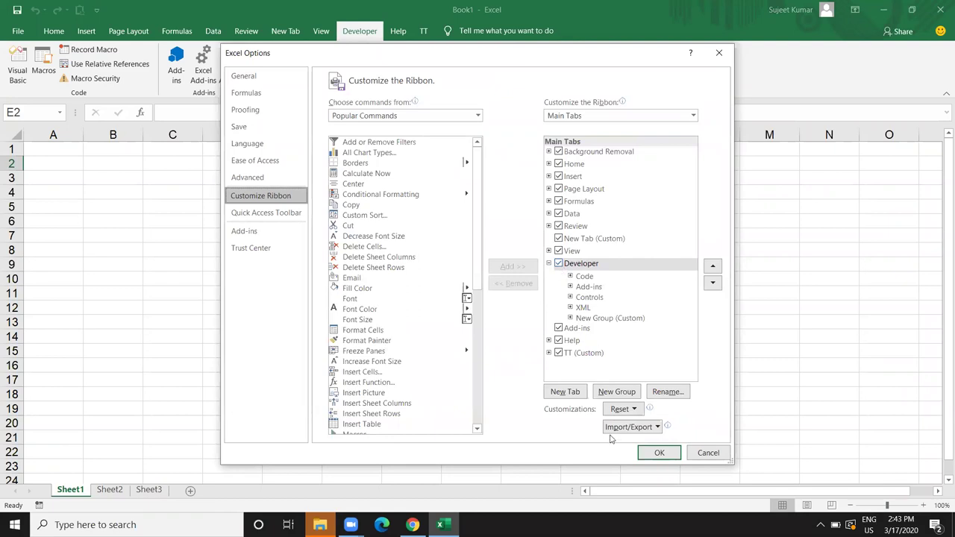
click(657, 457)
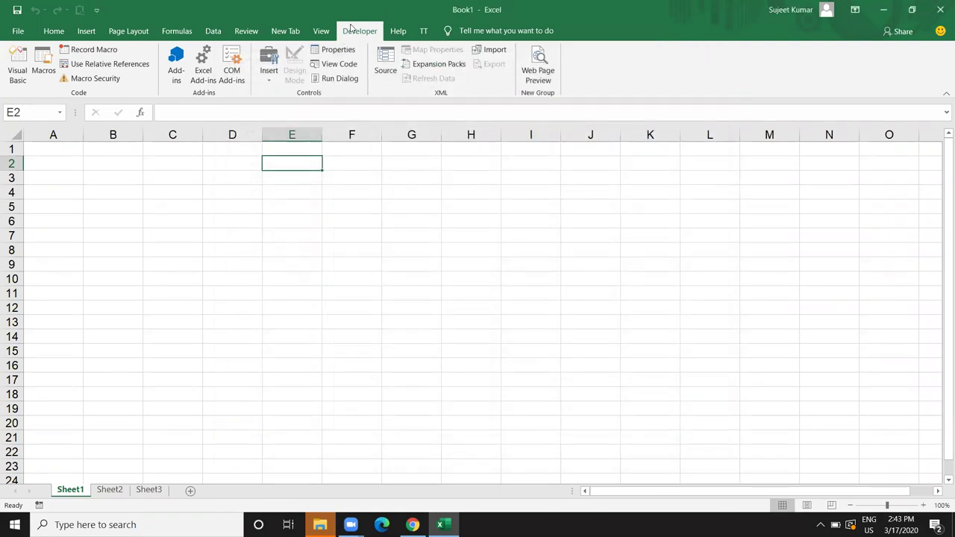
Confirm macro security is set to 'Enable all macros' and close the Trust Center.
click(105, 79)
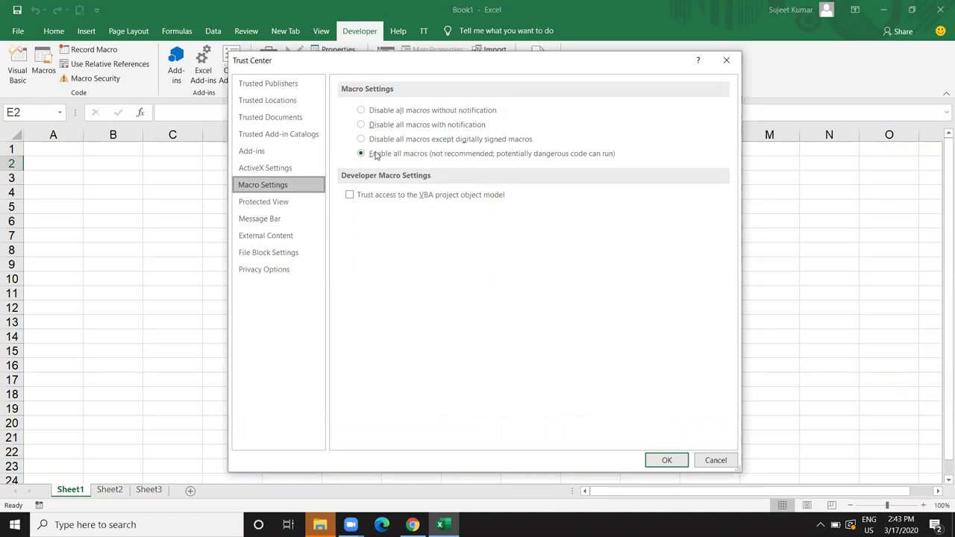
key(Return)
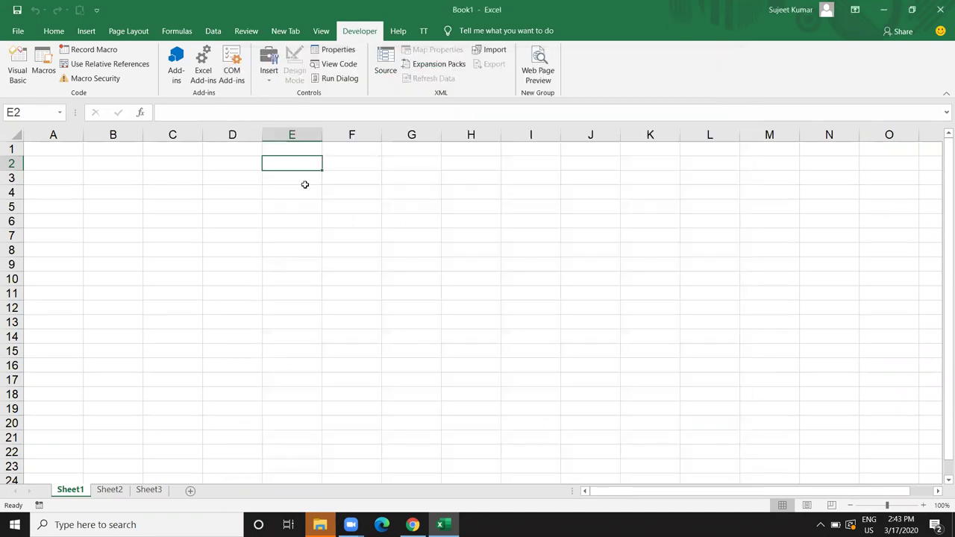
click(16, 9)
Open the Save As browse dialog, then cancel it without saving.
click(230, 222)
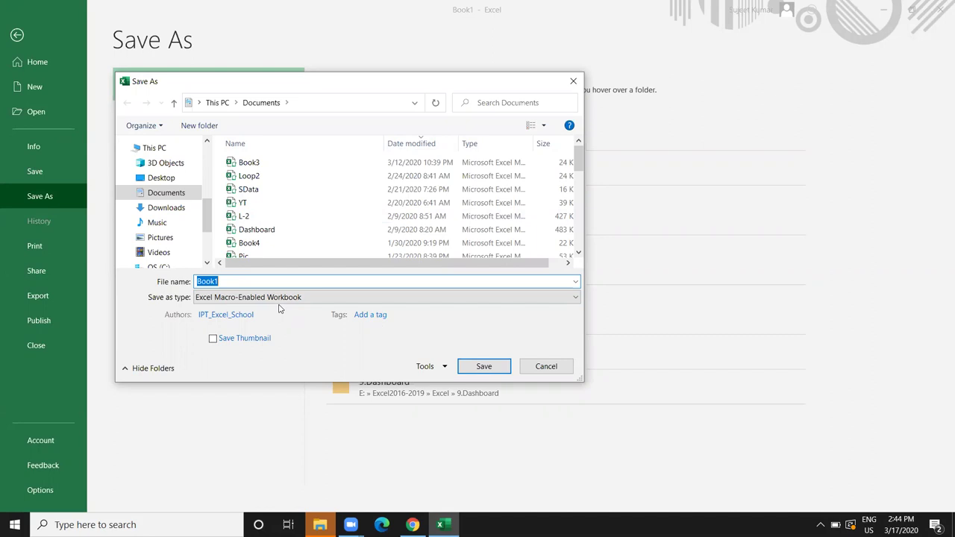
key(Escape)
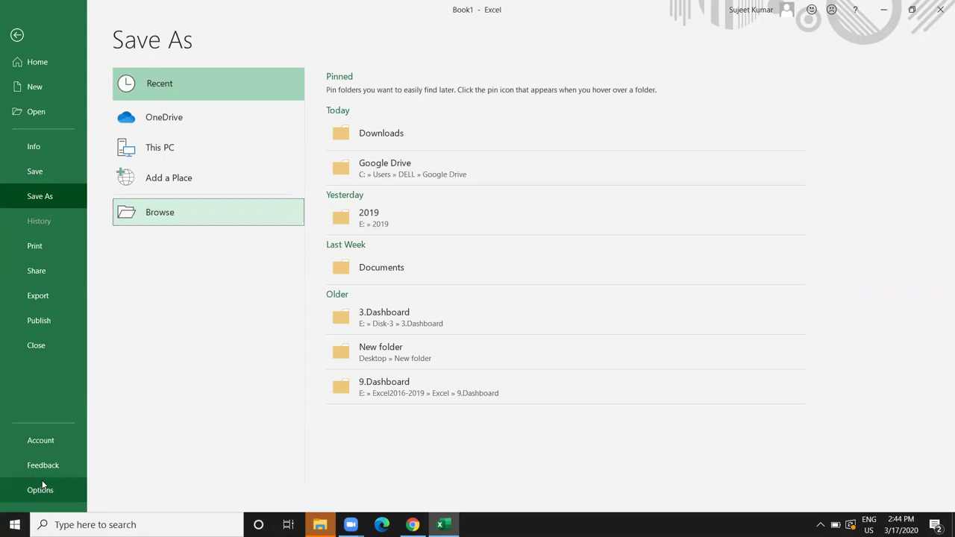
key(Escape)
Check that Excel Options > Save lists Excel Macro-Enabled Workbook as the default format.
key(alt+f)
key(t)
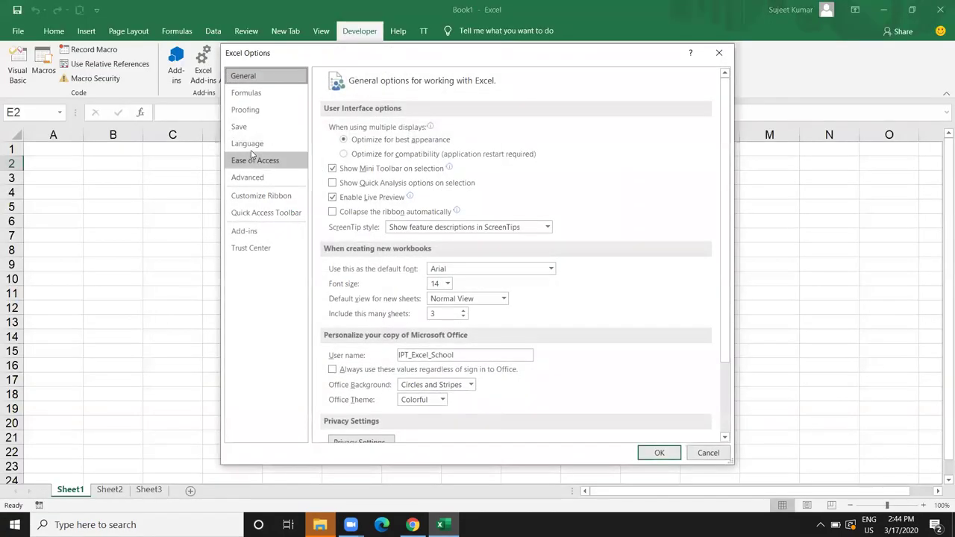
click(259, 124)
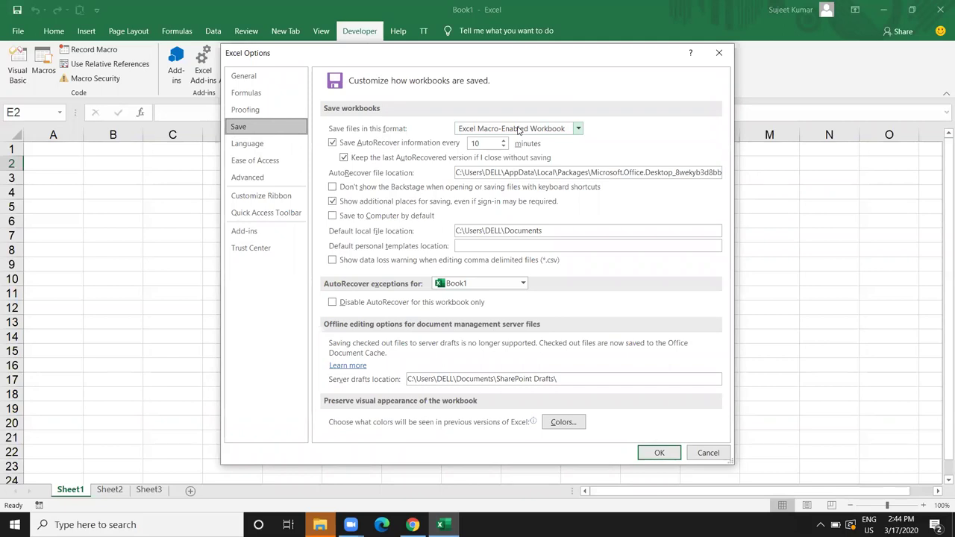
key(Return)
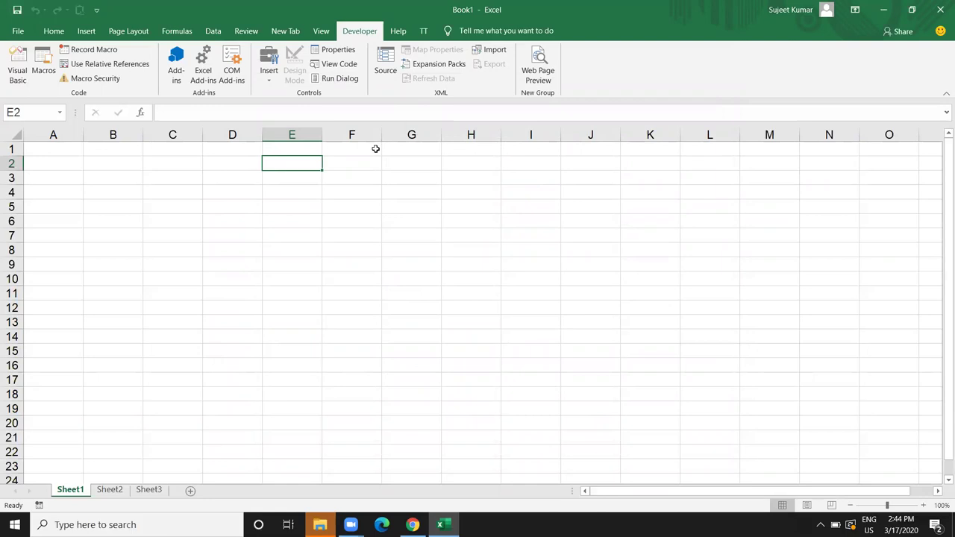
click(77, 65)
In the VBA editor, insert a new module and start a Sub rr() procedure.
click(17, 65)
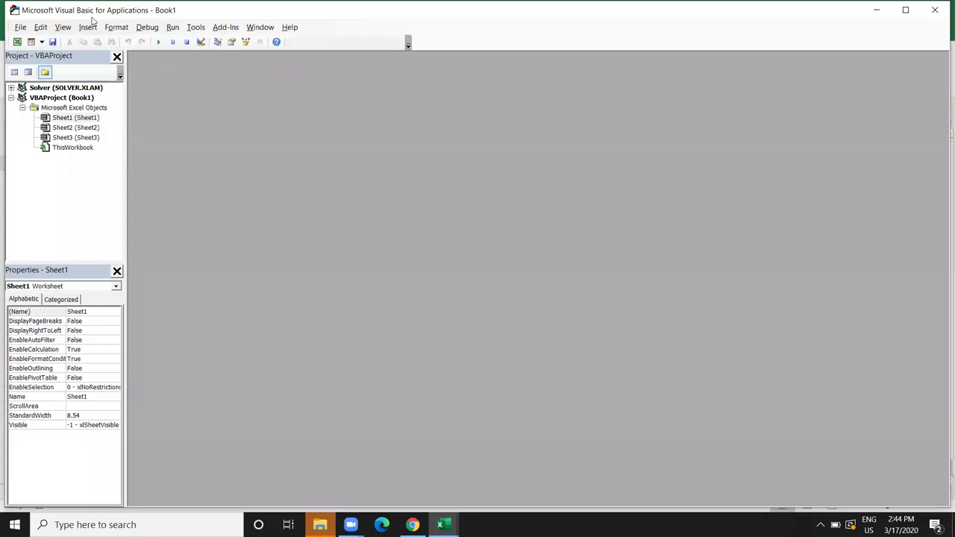
click(84, 41)
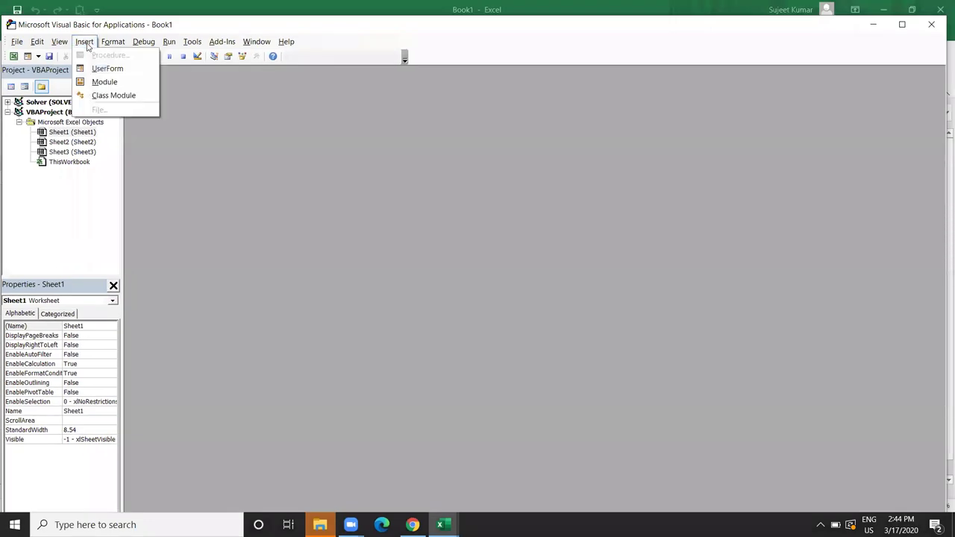
click(102, 82)
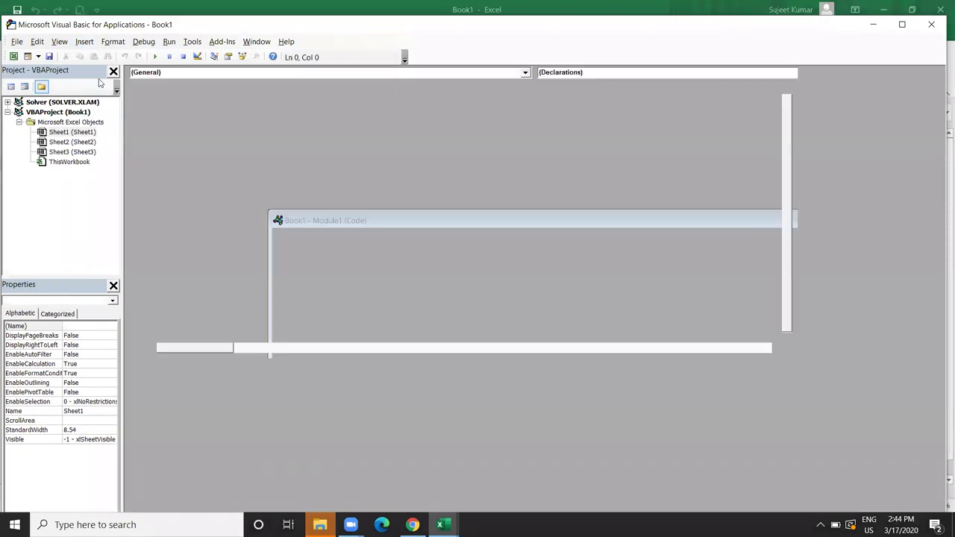
text(sub)
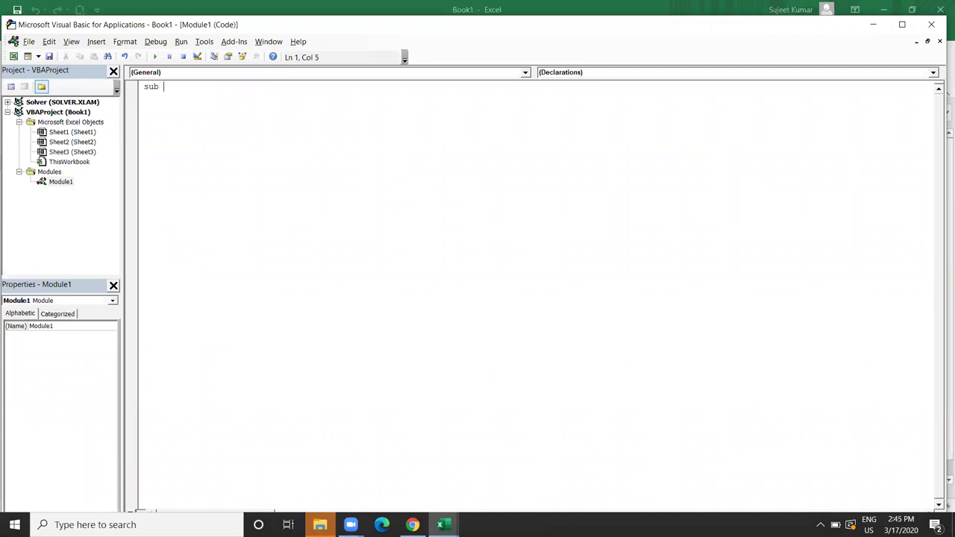
text( rr())
key(Return)
Add Range("A1").Select to the rr macro and return to the worksheet.
key(alt+F11)
click(86, 191)
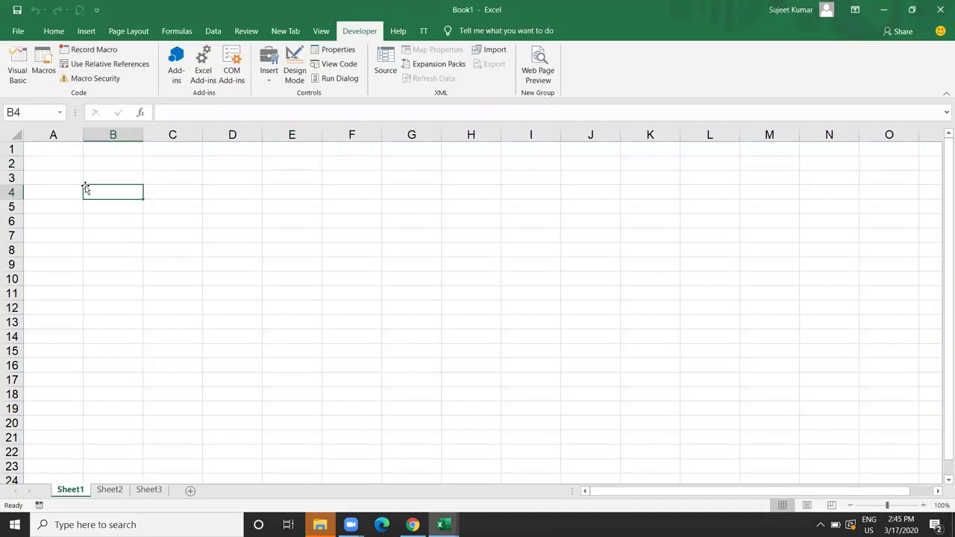
key(alt+F11)
text(range)
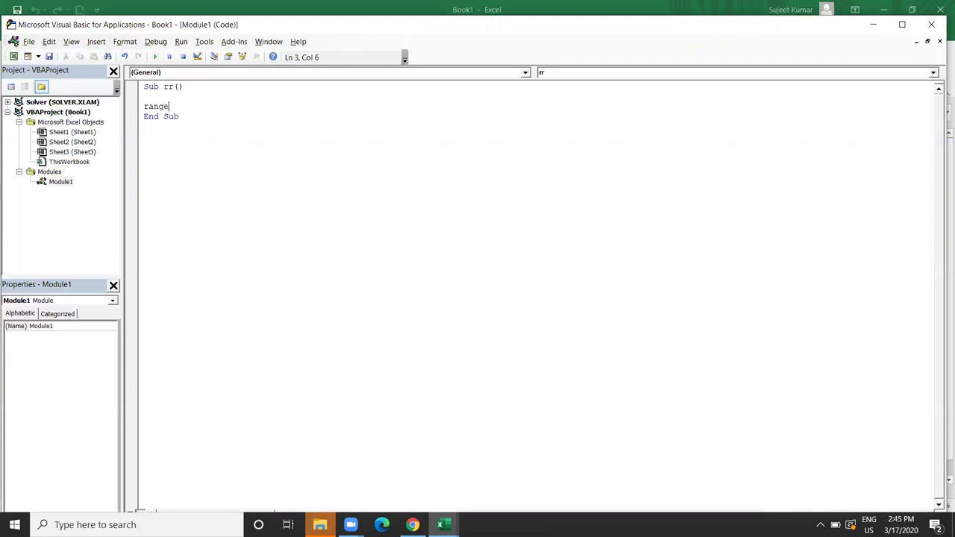
text(("A1").se)
key(Tab)
key(Return)
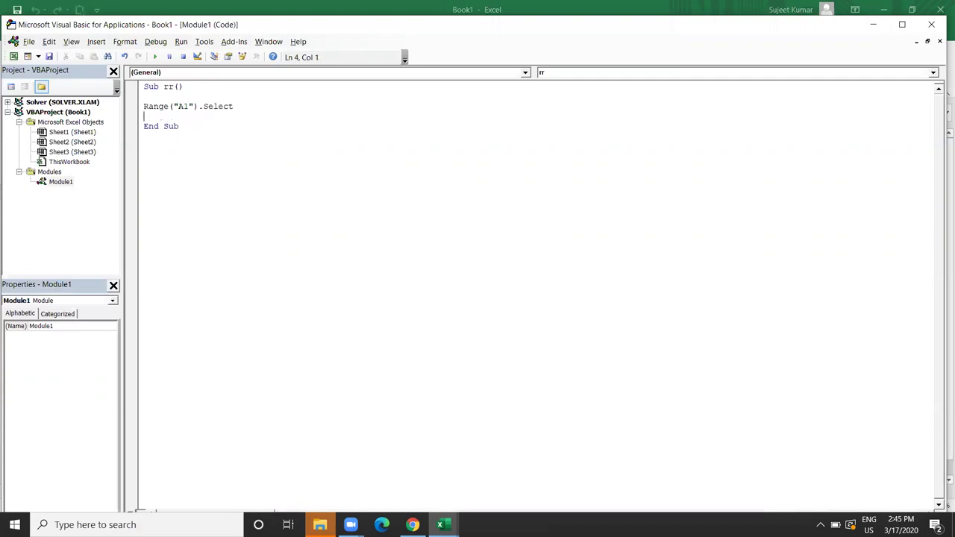
click(154, 187)
key(alt+F11)
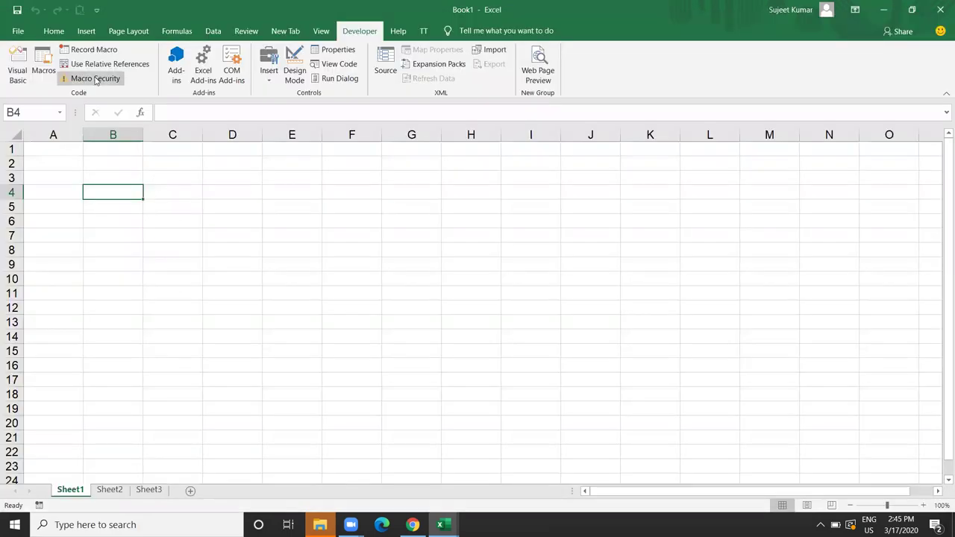
Record a macro under the default name Macro1 that selects cell A1, then stop recording.
click(97, 81)
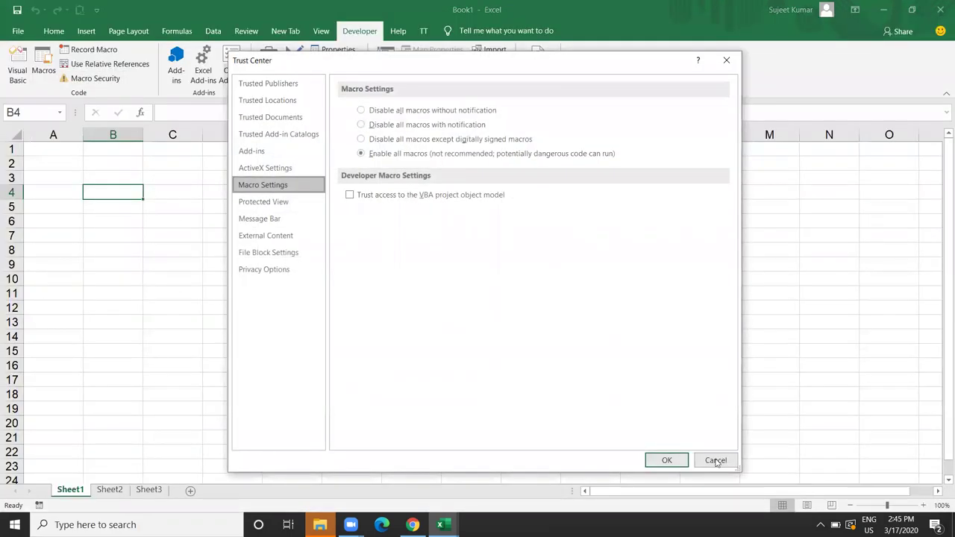
key(Escape)
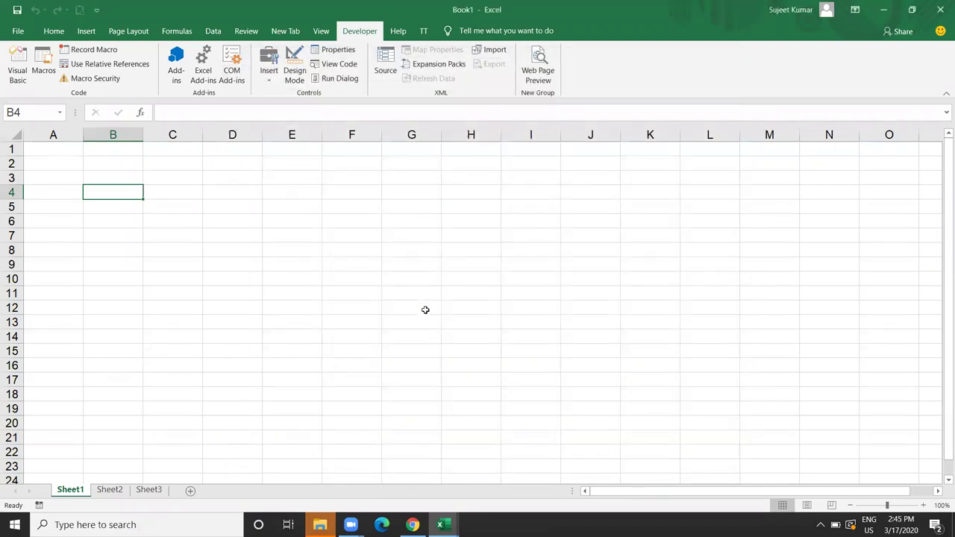
click(87, 52)
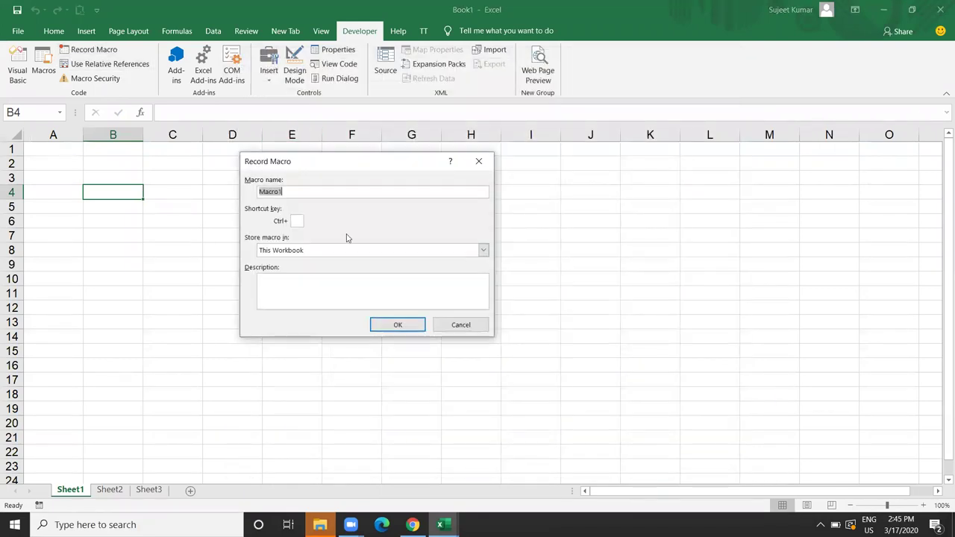
click(398, 326)
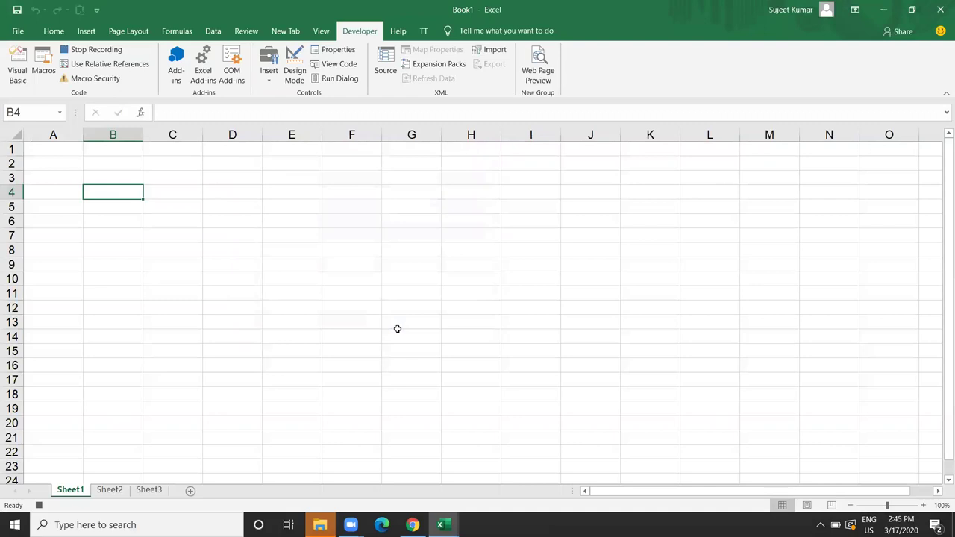
click(64, 147)
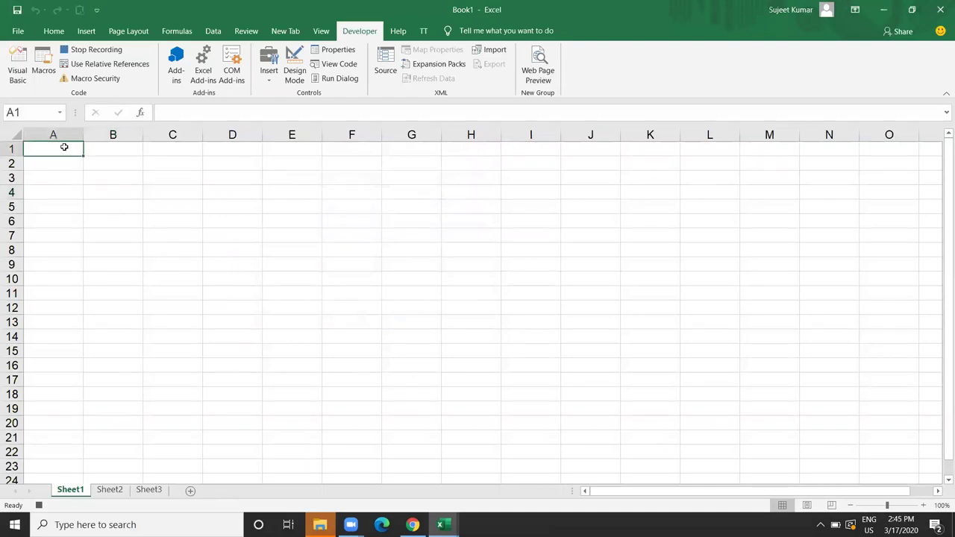
click(39, 506)
Compare Module1's rr code with Module2's recorded Macro1 code, selecting each full procedure.
key(alt+Tab)
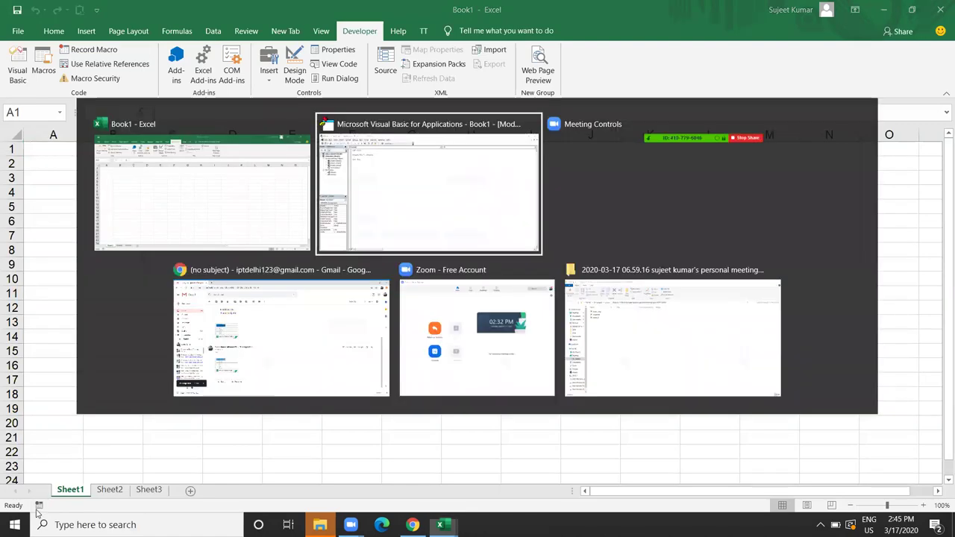
double_click(65, 192)
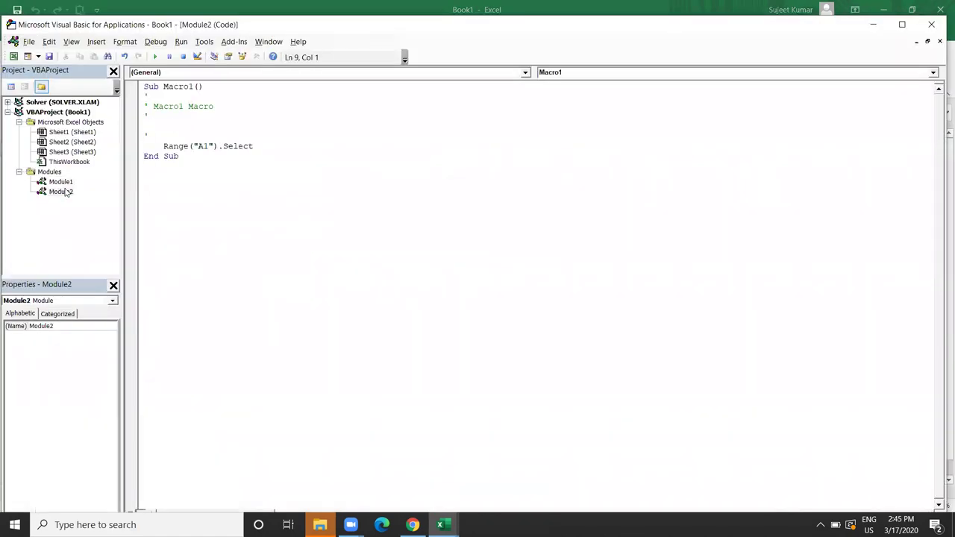
click(65, 184)
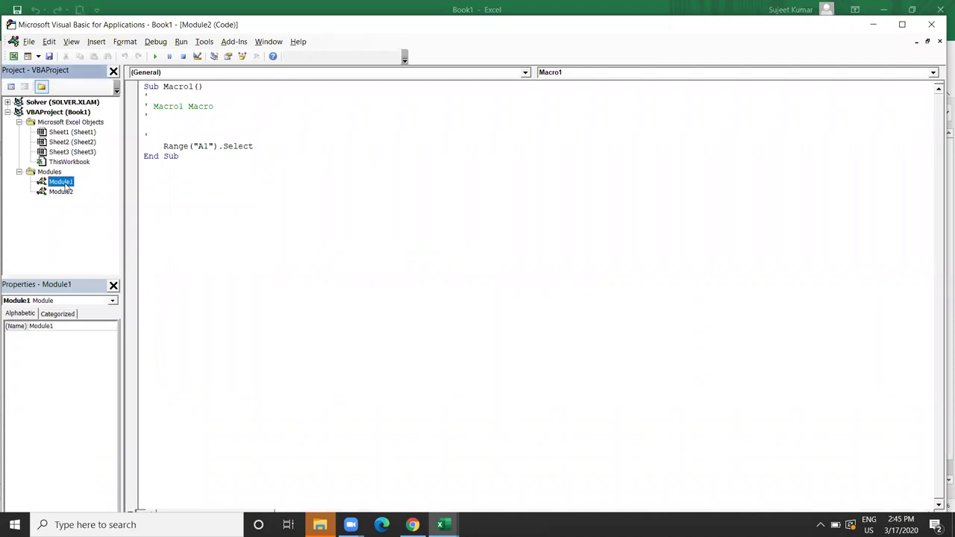
double_click(64, 183)
click(68, 192)
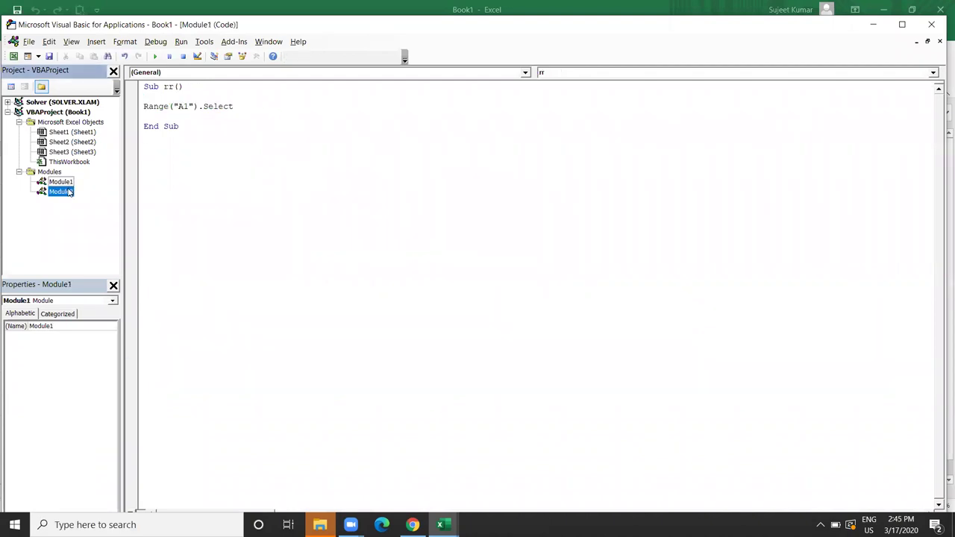
double_click(67, 191)
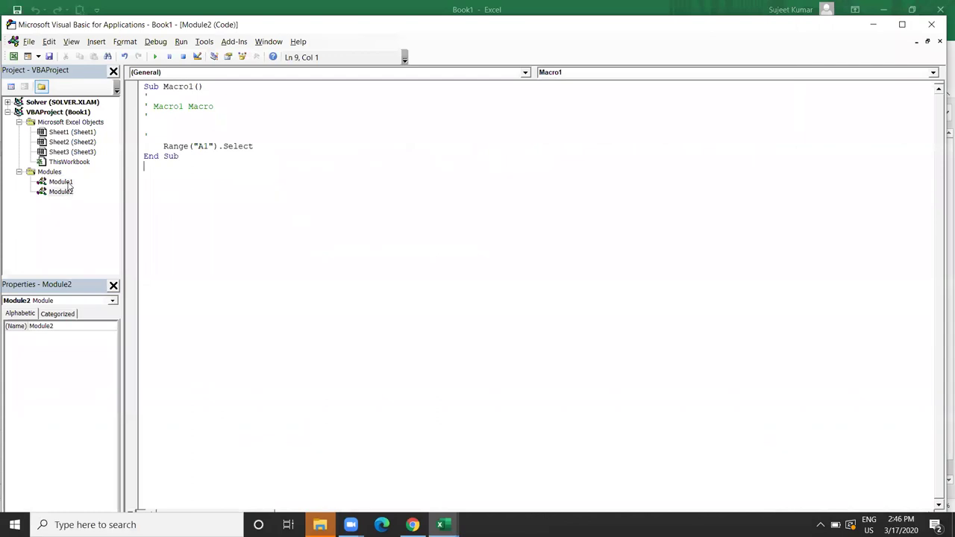
double_click(61, 183)
drag(215, 138, 128, 84)
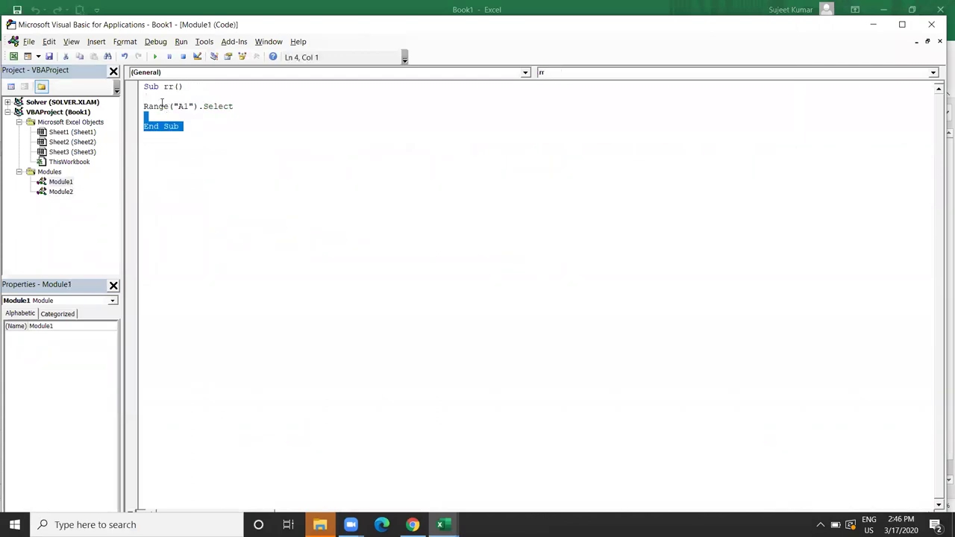
double_click(60, 191)
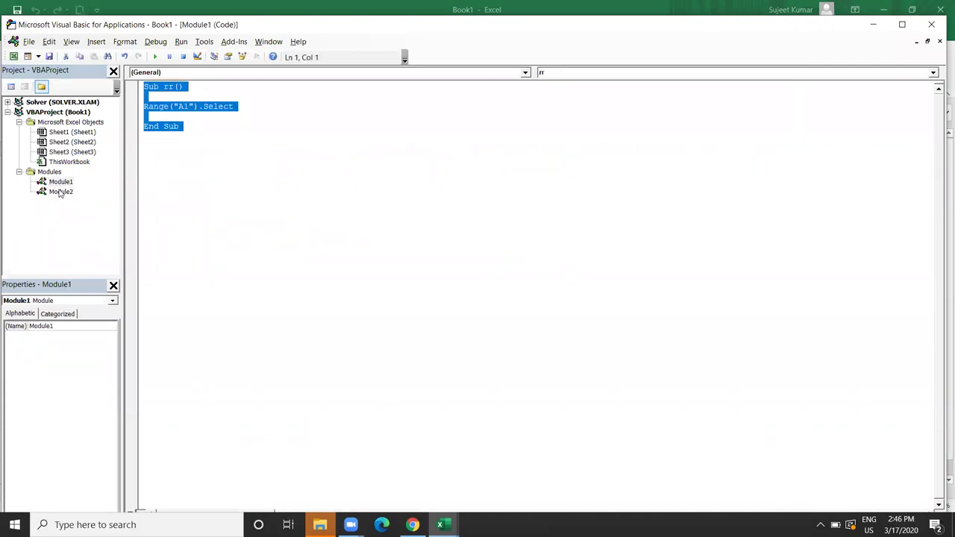
mouse_move(224, 182)
mouse_down()
mouse_move(149, 136)
mouse_move(138, 89)
mouse_up()
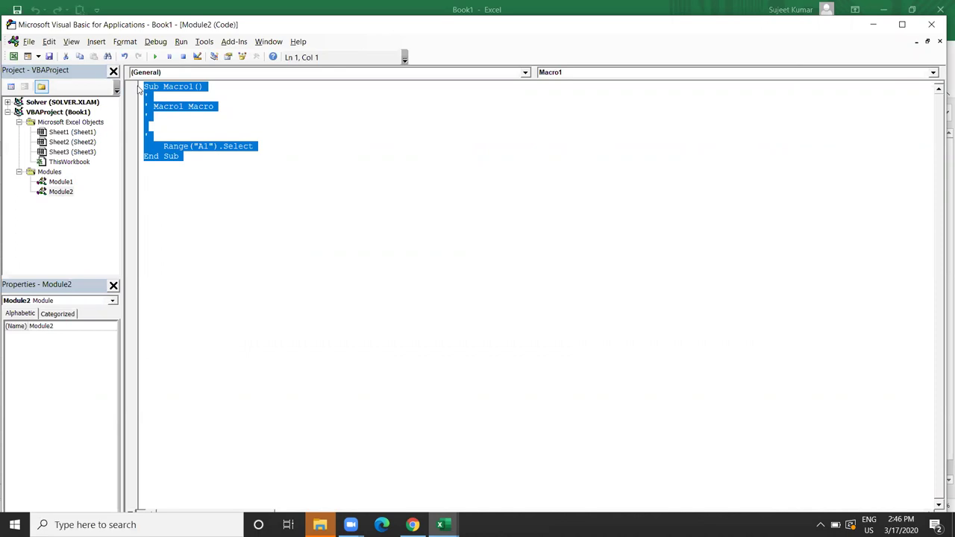
key(alt+F11)
click(112, 170)
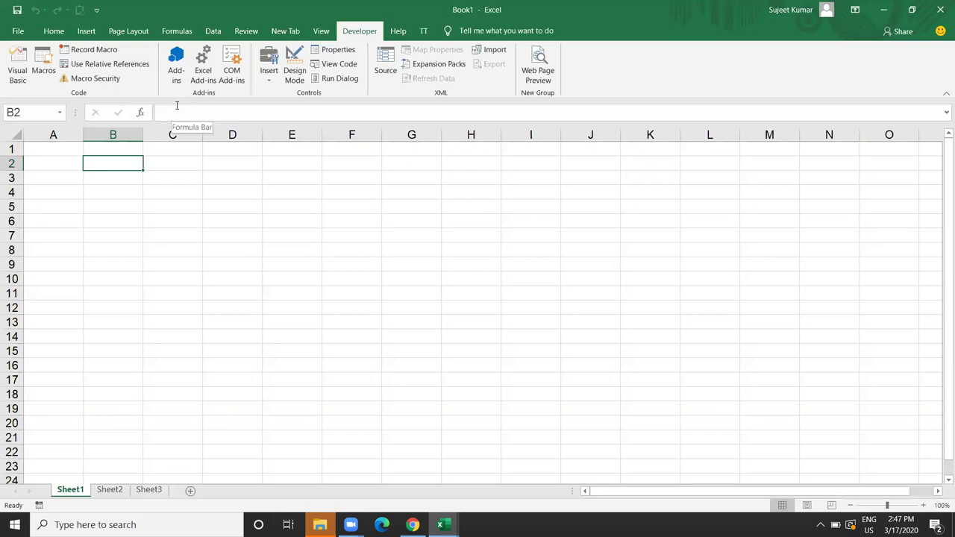
Starting from C4, record Macro2 selecting cell F6 and copying it.
click(190, 191)
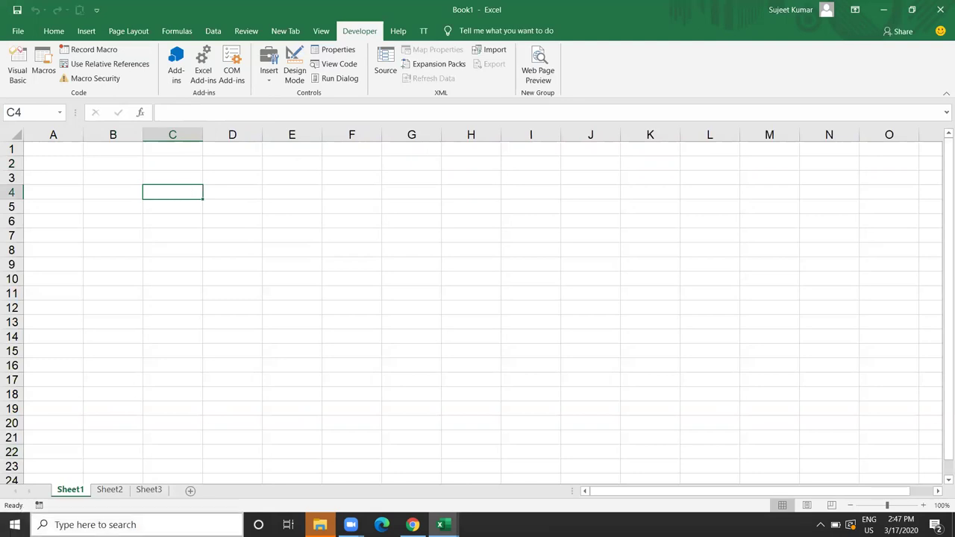
click(39, 506)
click(392, 326)
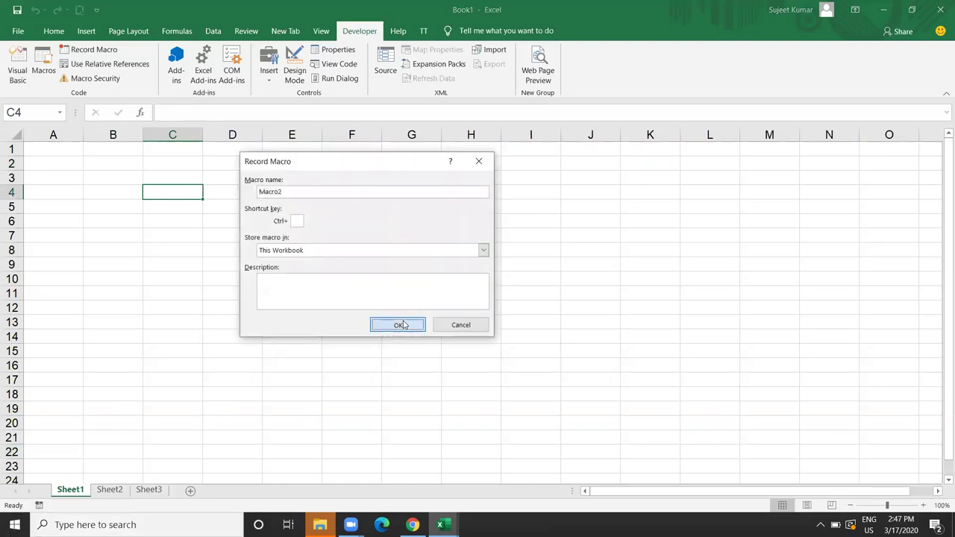
click(358, 218)
key(ctrl+c)
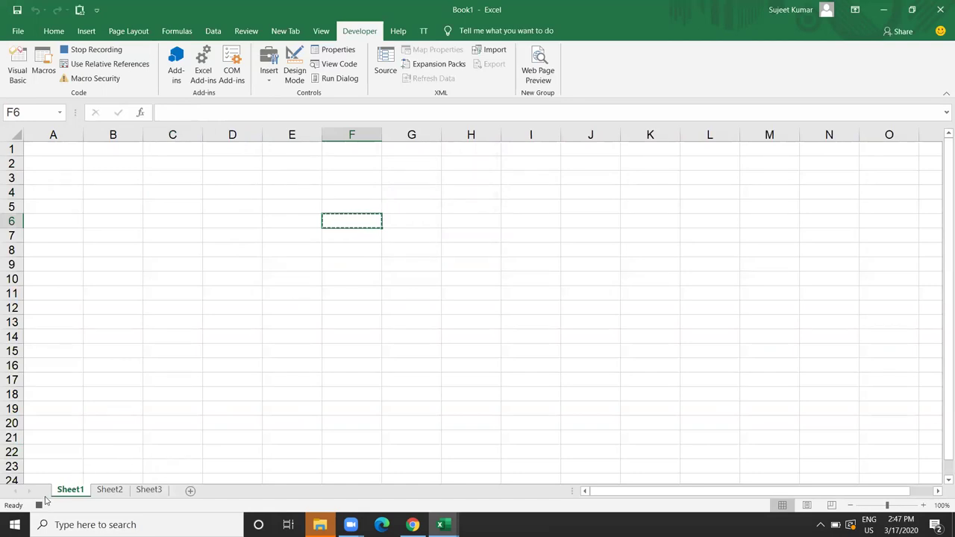
click(38, 506)
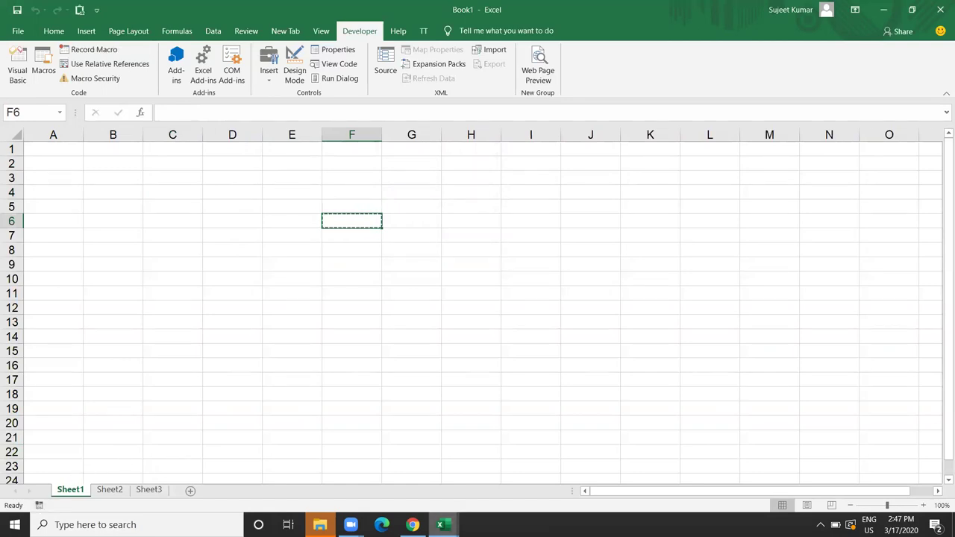
Review Macro2's Range("F6").Select and Selection.Copy lines, then close the VBA editor.
mouse_move(442, 525)
click(499, 480)
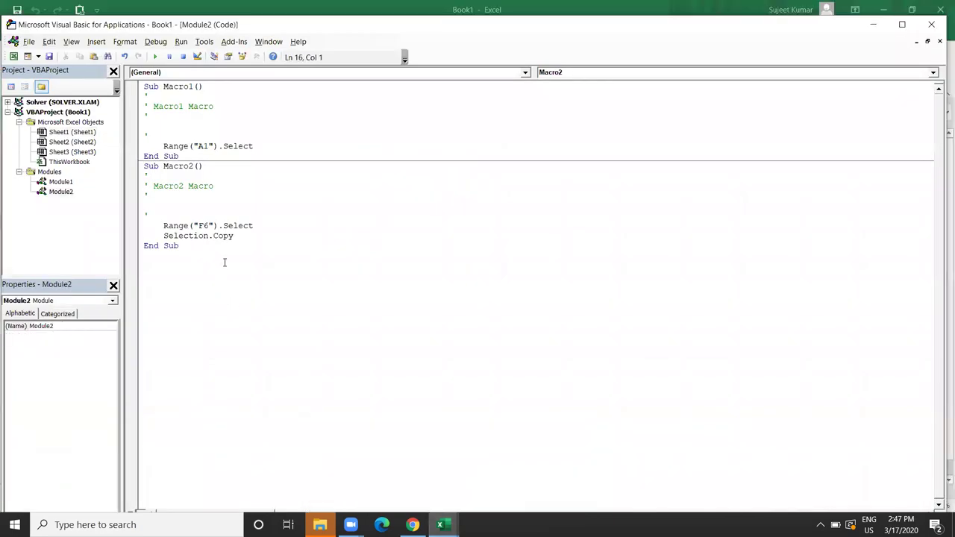
double_click(210, 225)
double_click(207, 236)
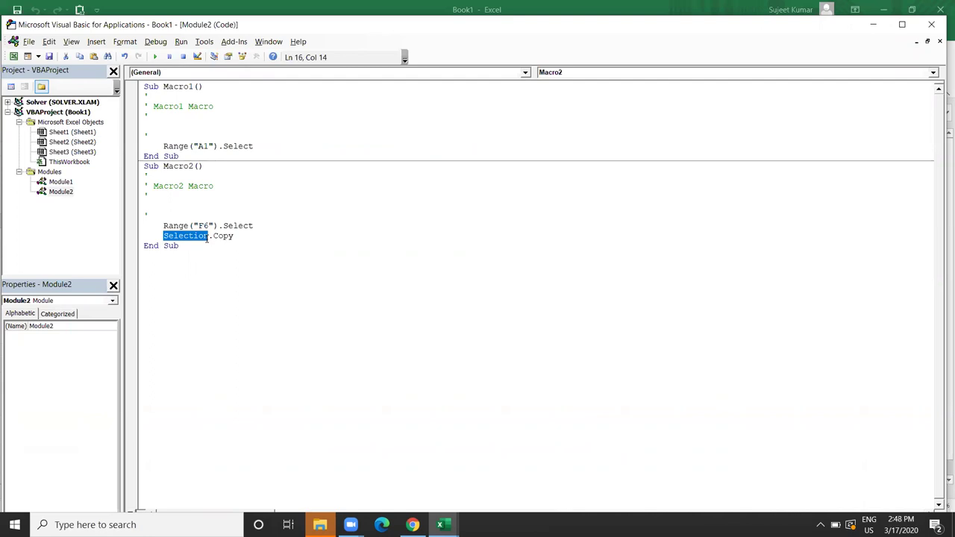
click(932, 25)
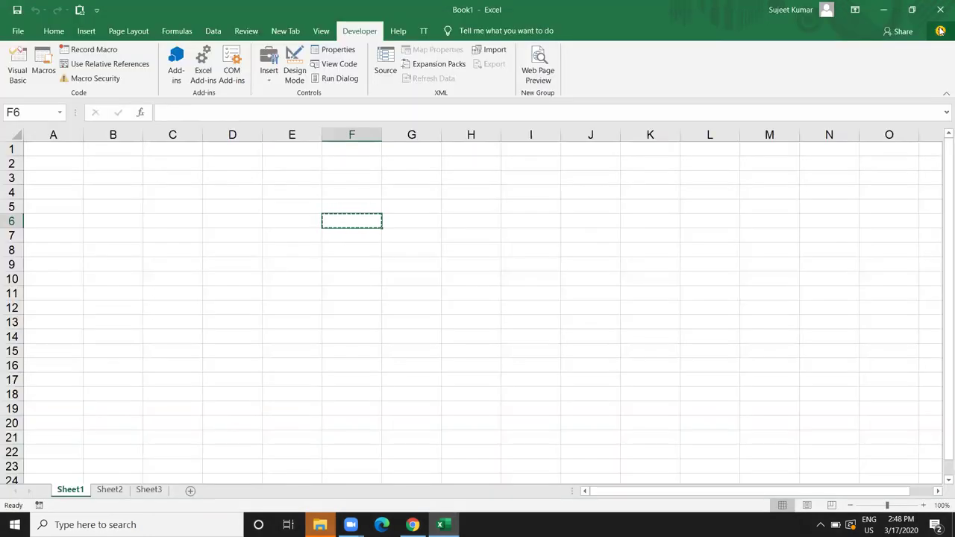
key(Escape)
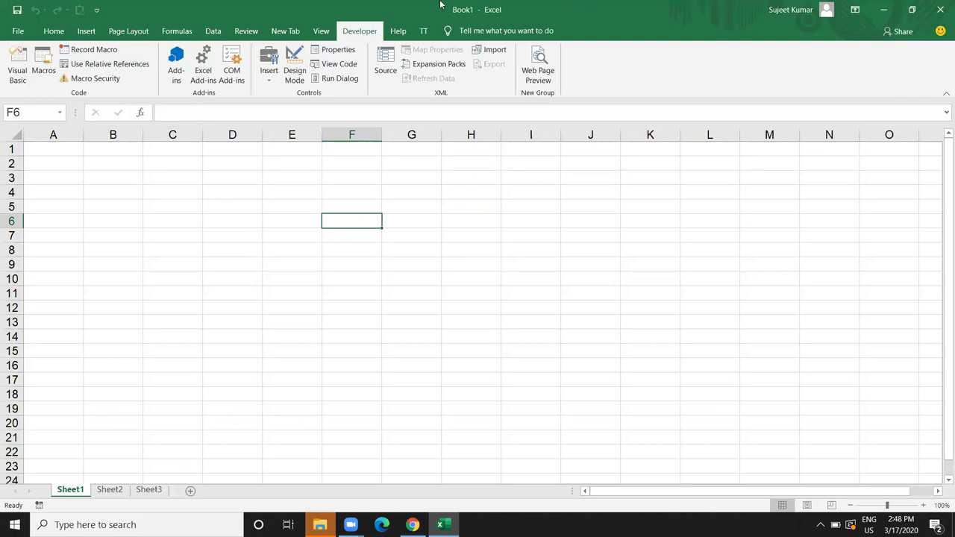
key(alt+f)
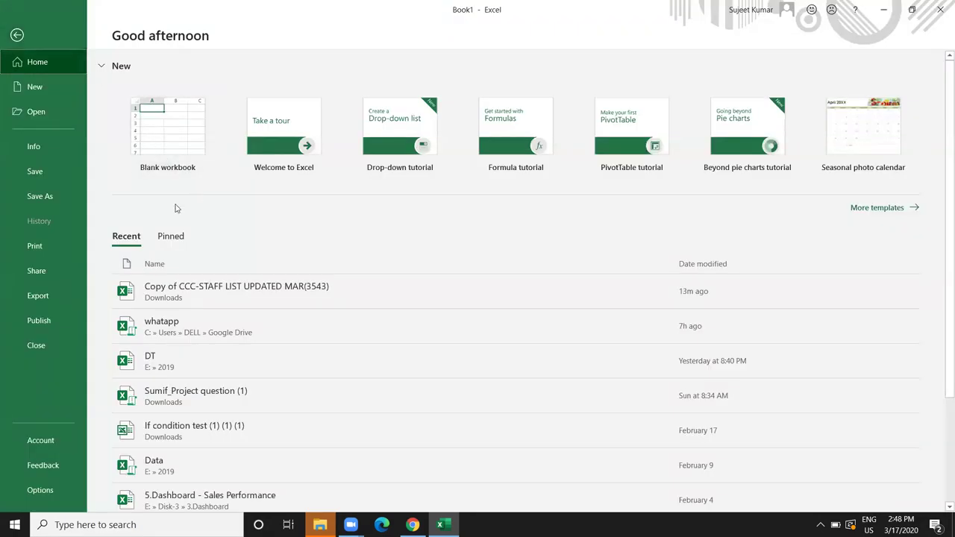
click(186, 284)
scroll(939, 224, down, 4)
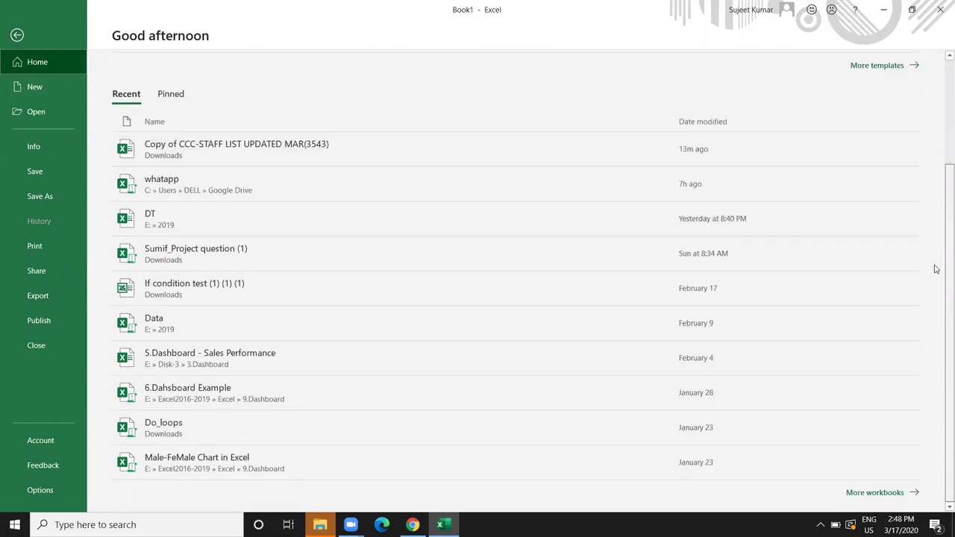
scroll(925, 306, up, 3)
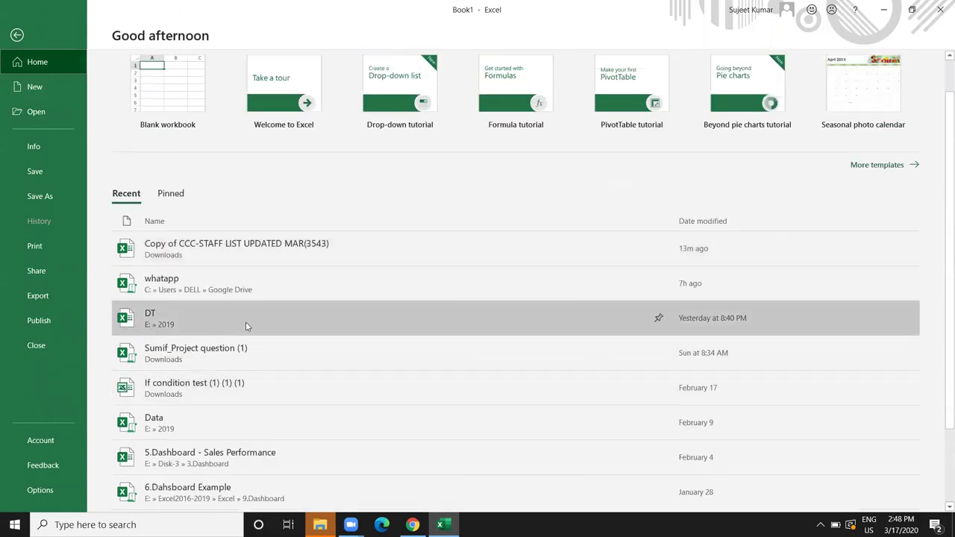
click(246, 322)
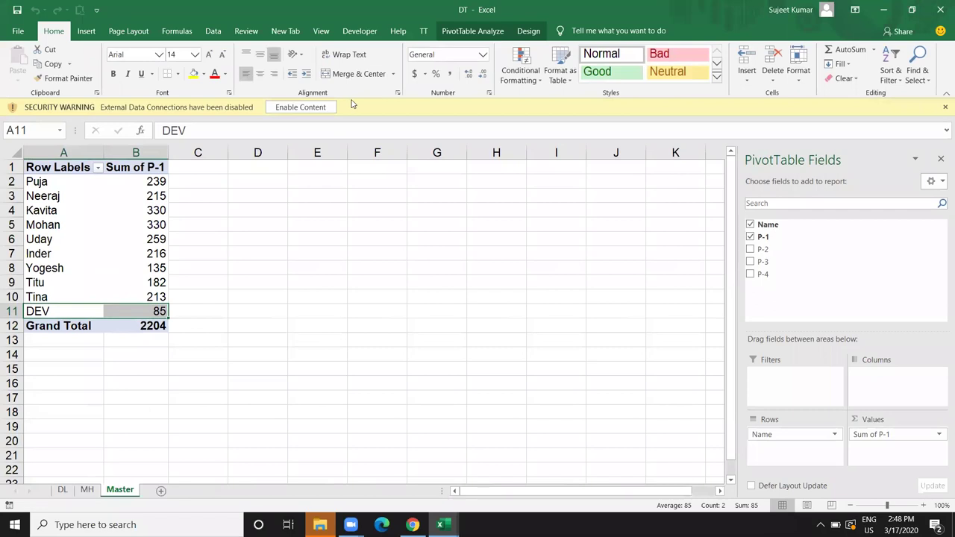
Close DT, then open Stack Scores from recent workbooks, view Sheet2, and close it.
click(941, 10)
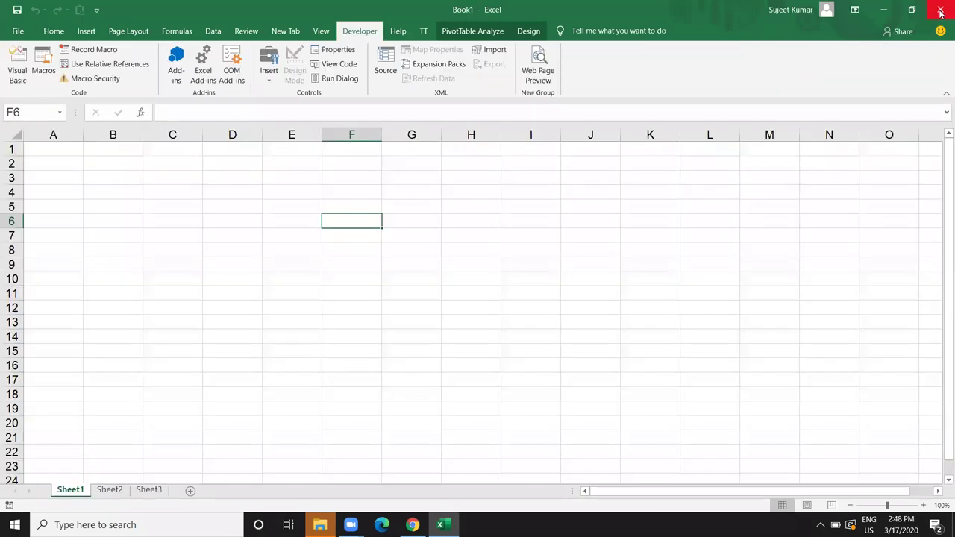
click(18, 35)
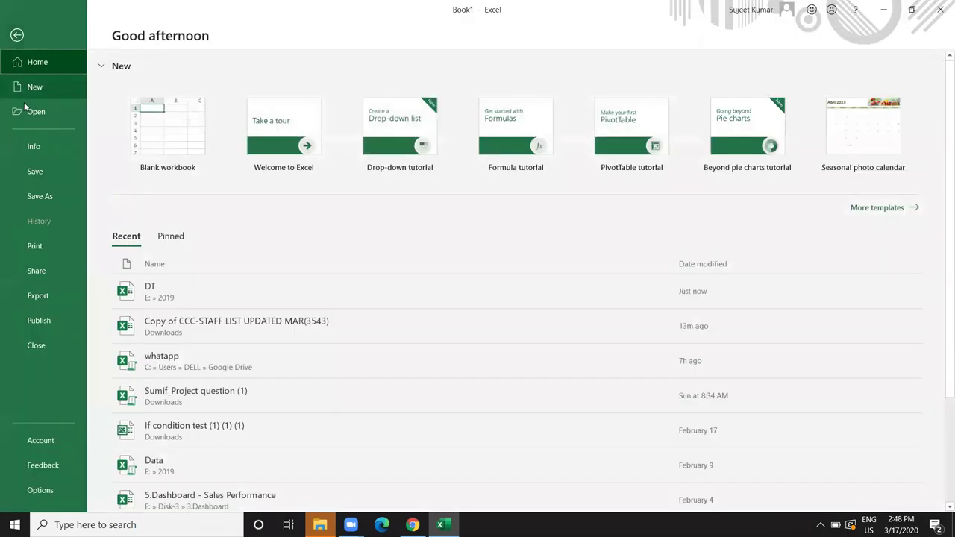
click(40, 120)
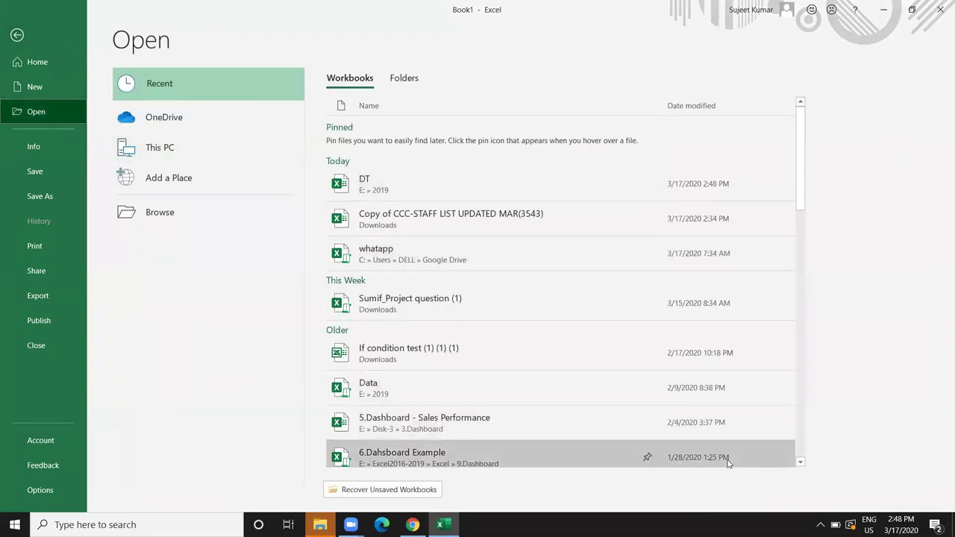
click(802, 462)
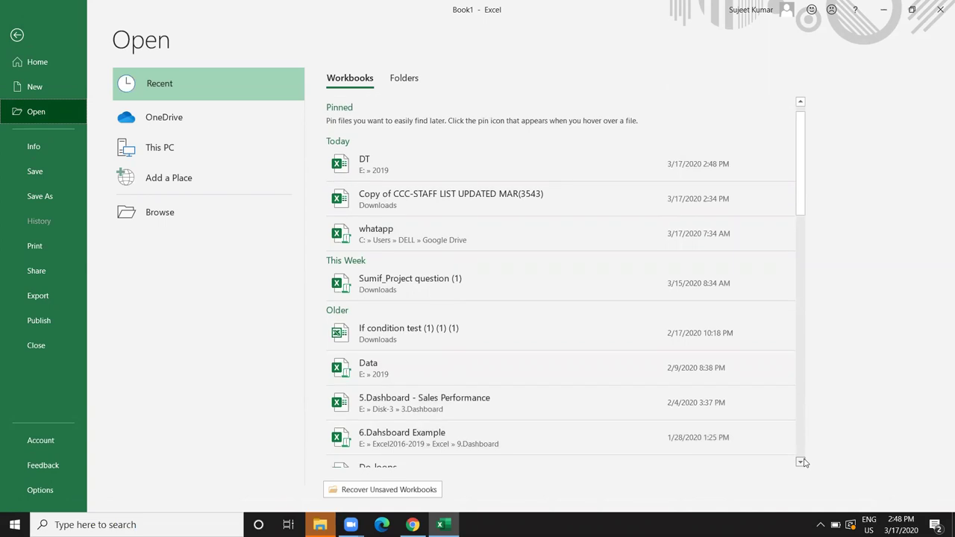
click(802, 462)
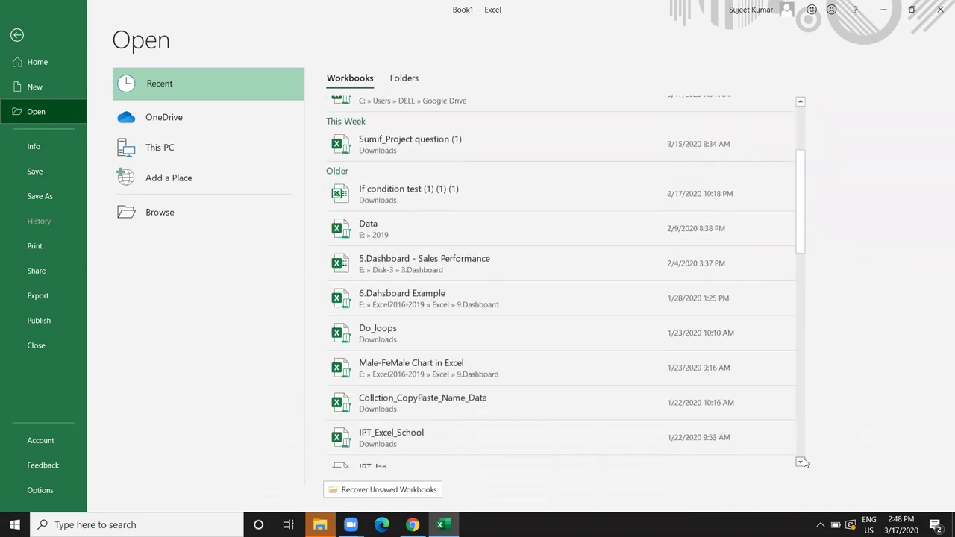
click(802, 462)
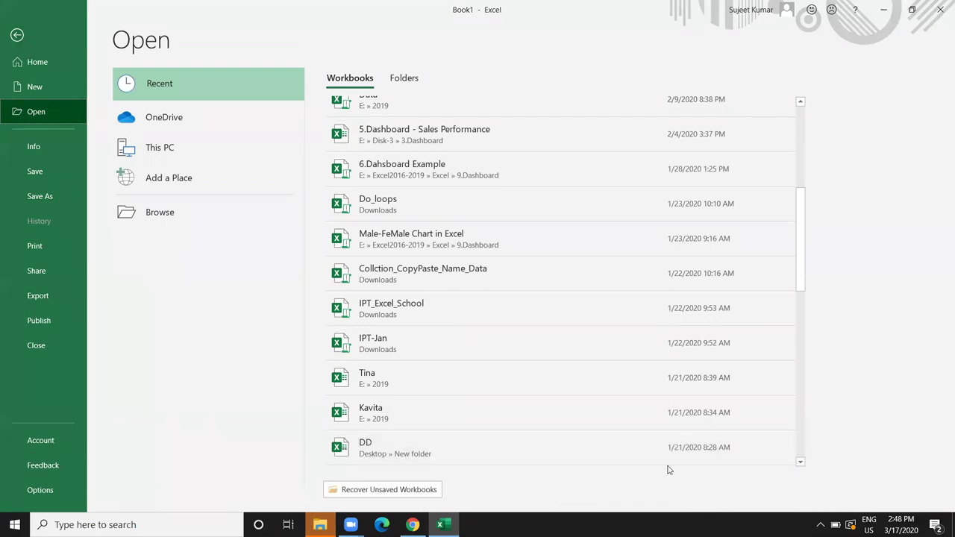
click(603, 453)
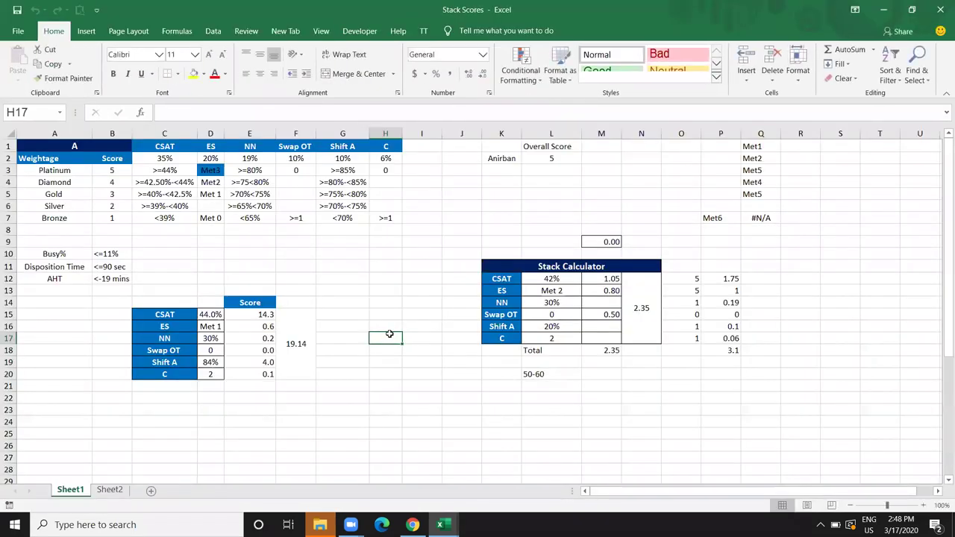
click(111, 490)
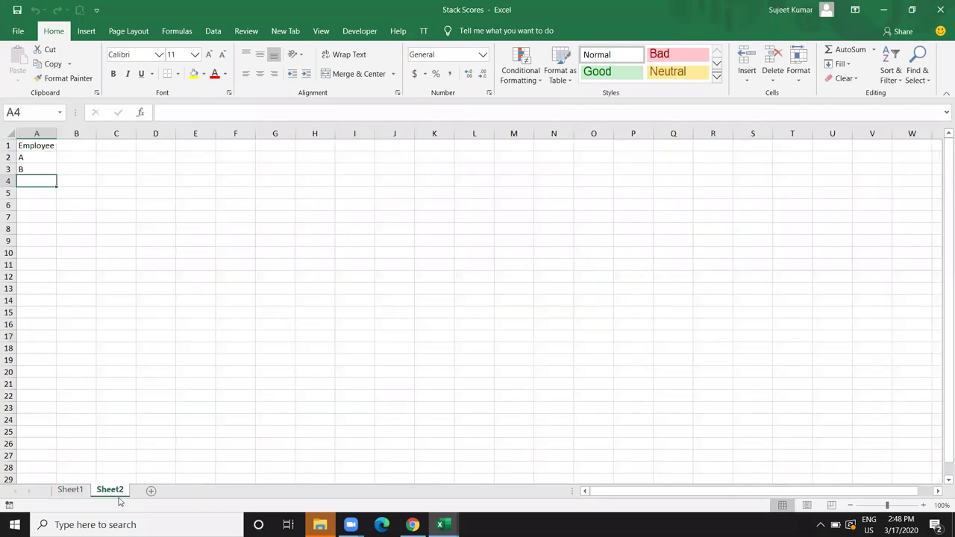
click(940, 5)
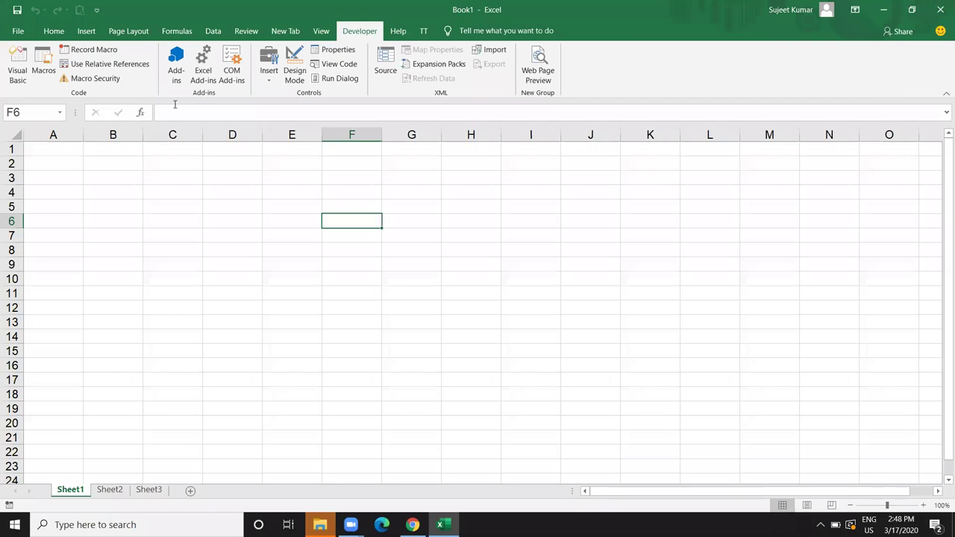
Try opening DD from recent workbooks, dismiss the not-found error, and switch to File Explorer.
click(17, 32)
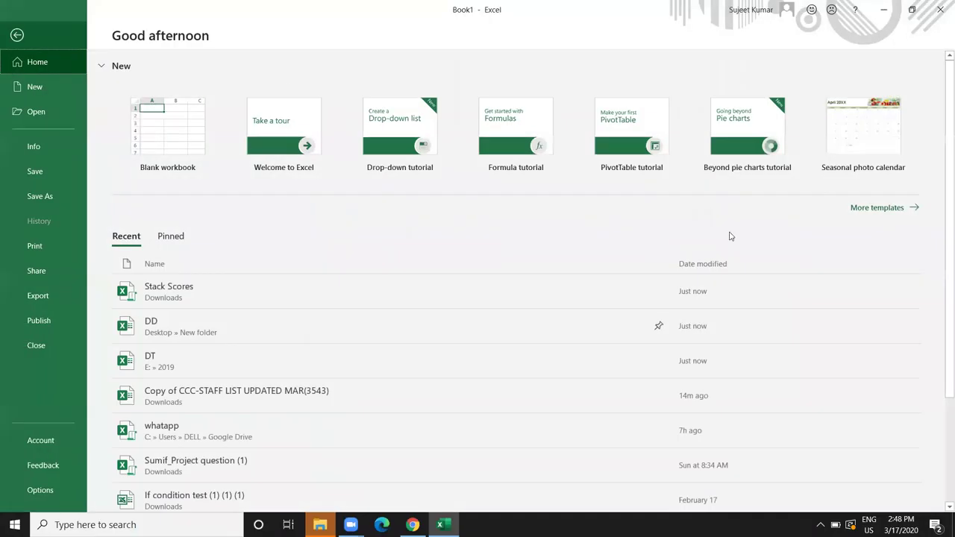
drag(940, 207, 942, 413)
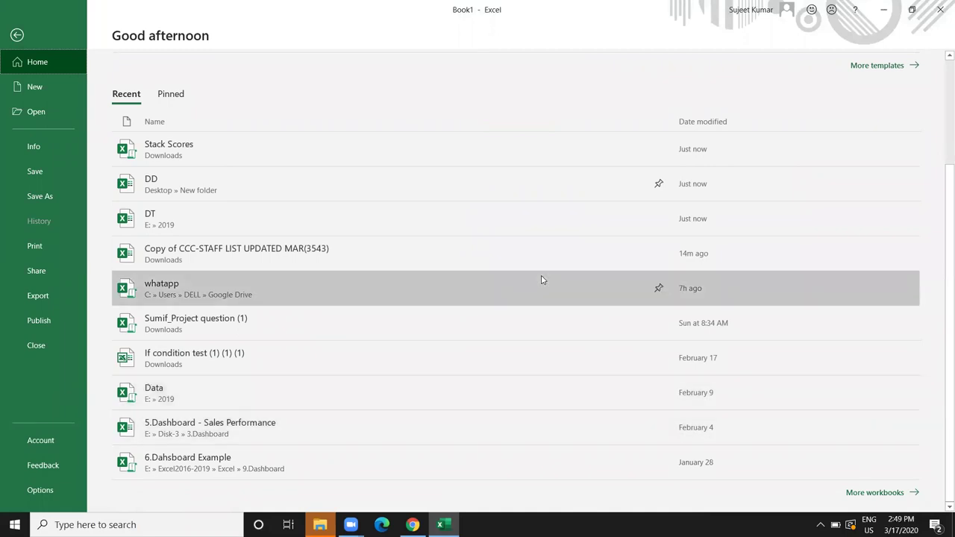
click(387, 195)
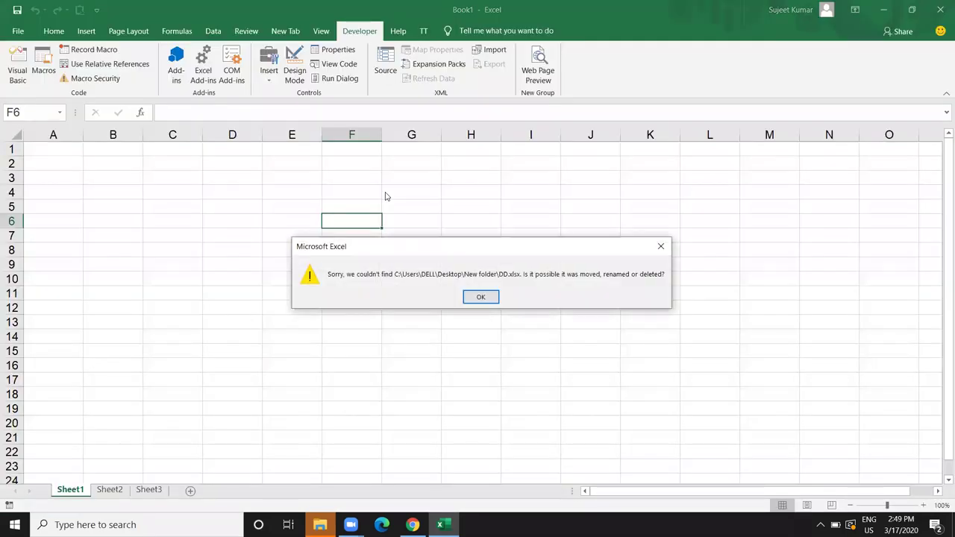
click(482, 296)
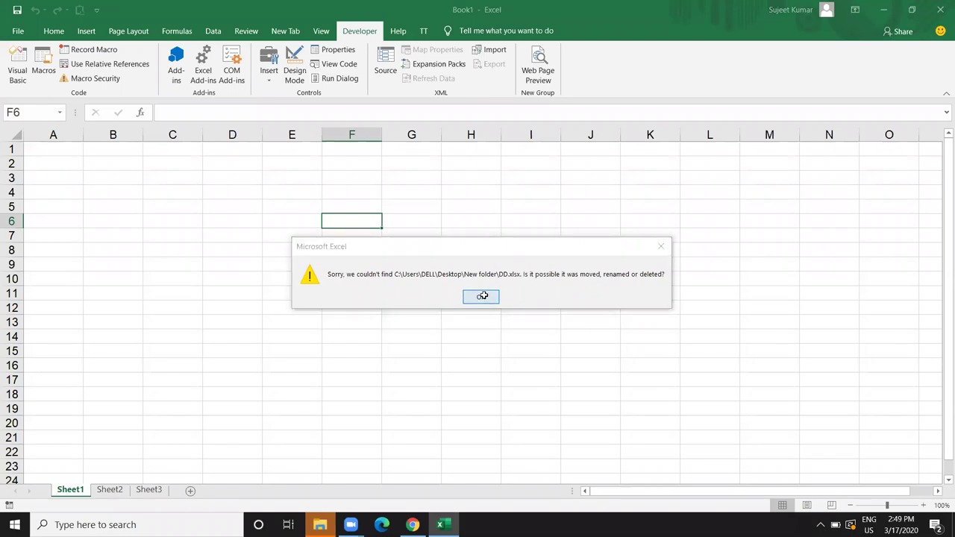
click(319, 524)
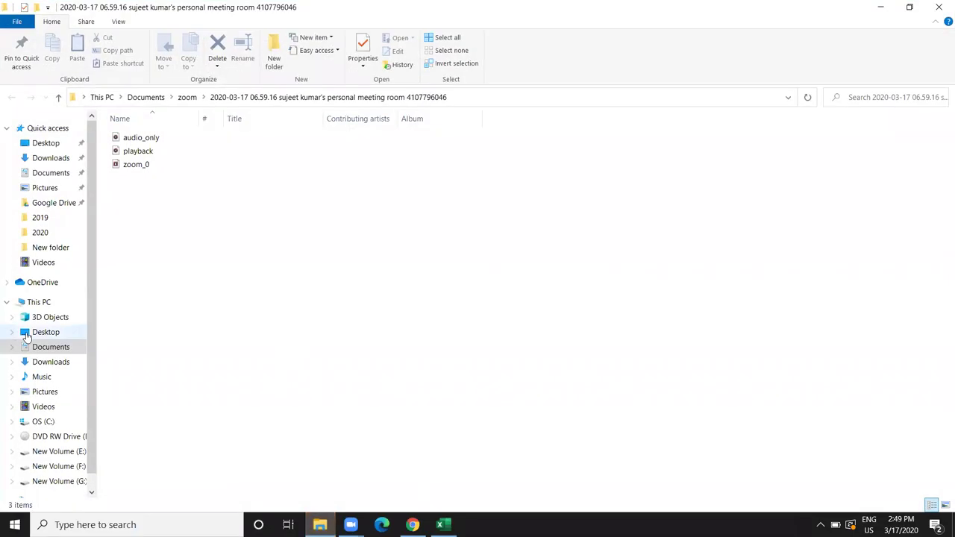
Locate the DD workbook in This PC > Desktop > MF > New folder and drag it toward Excel.
click(39, 359)
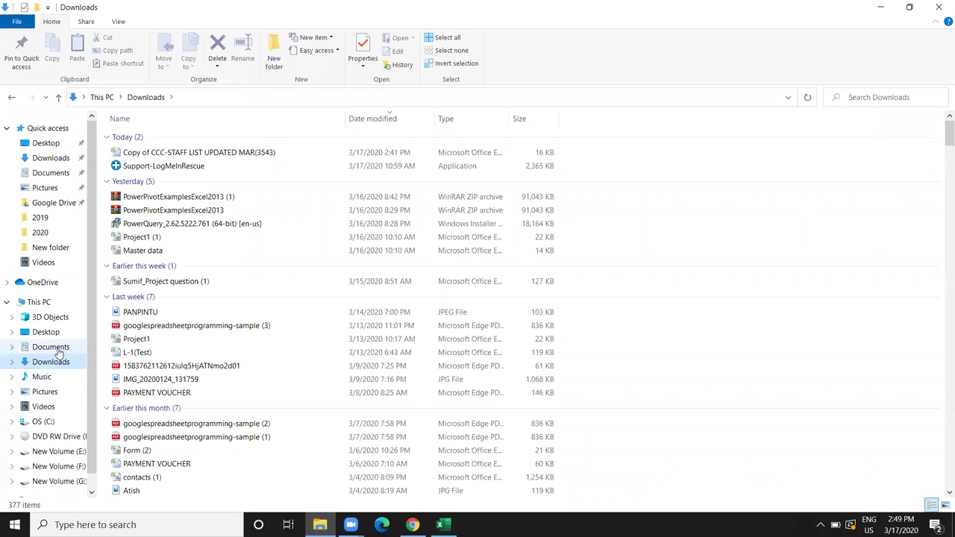
click(63, 219)
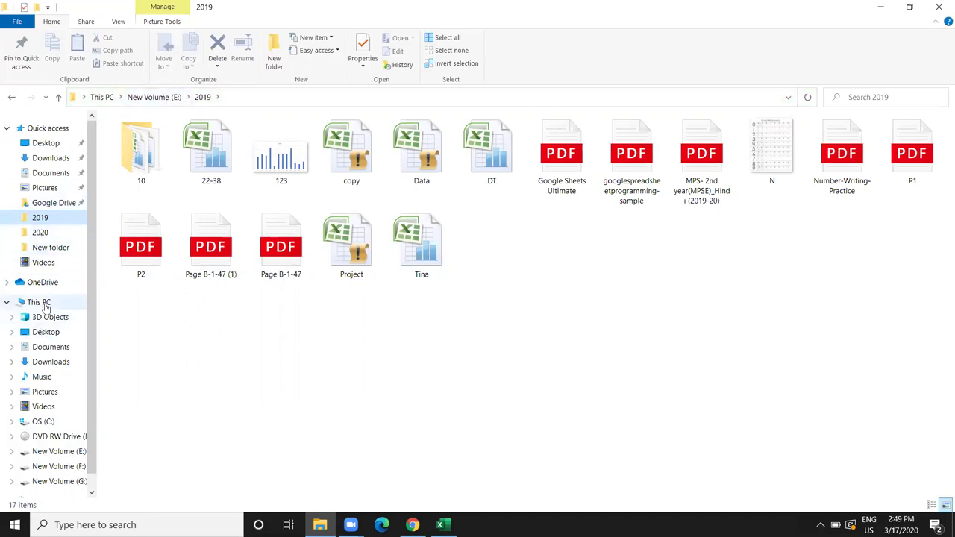
click(45, 301)
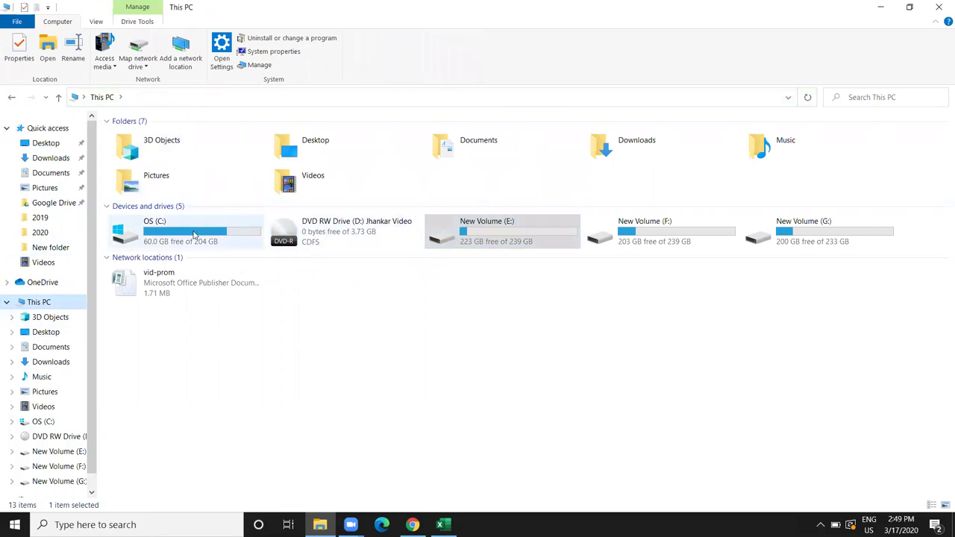
double_click(295, 148)
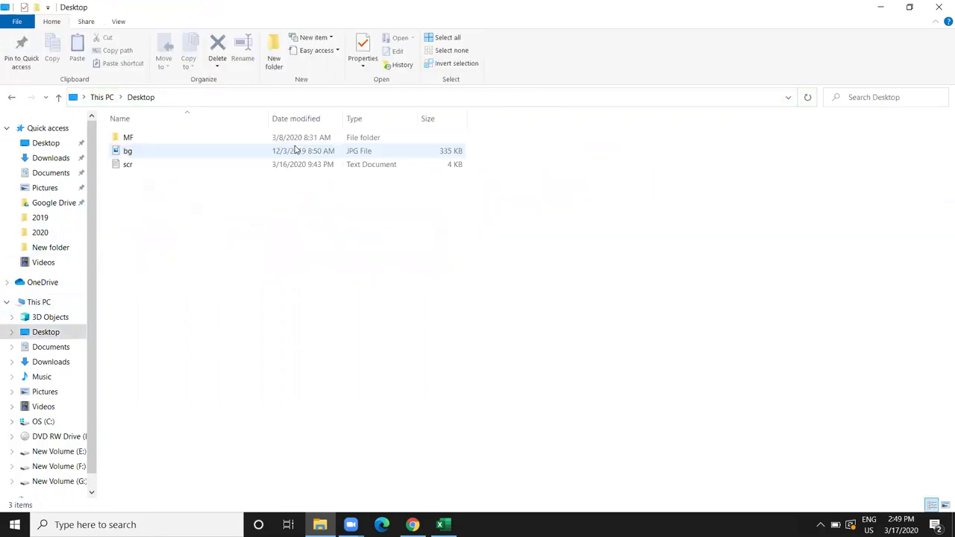
double_click(184, 139)
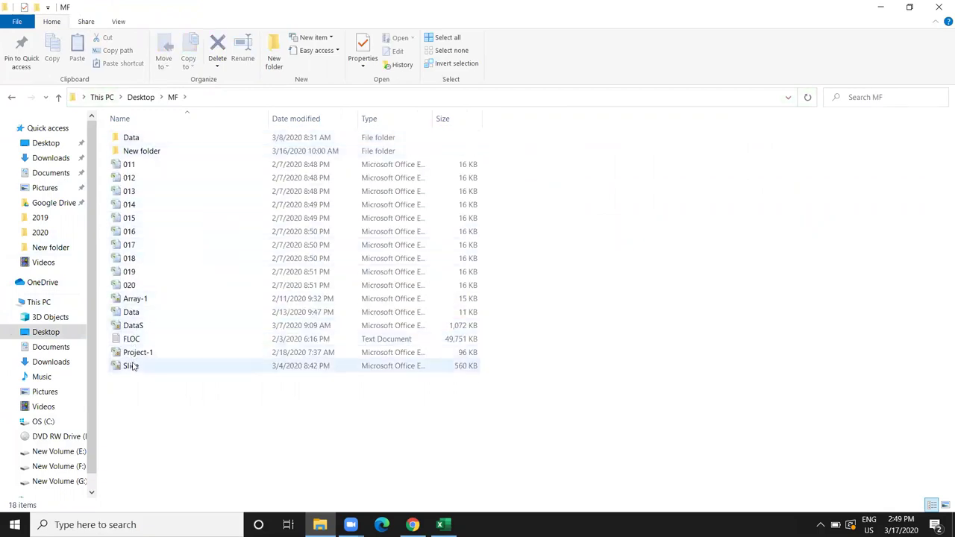
double_click(165, 152)
click(160, 231)
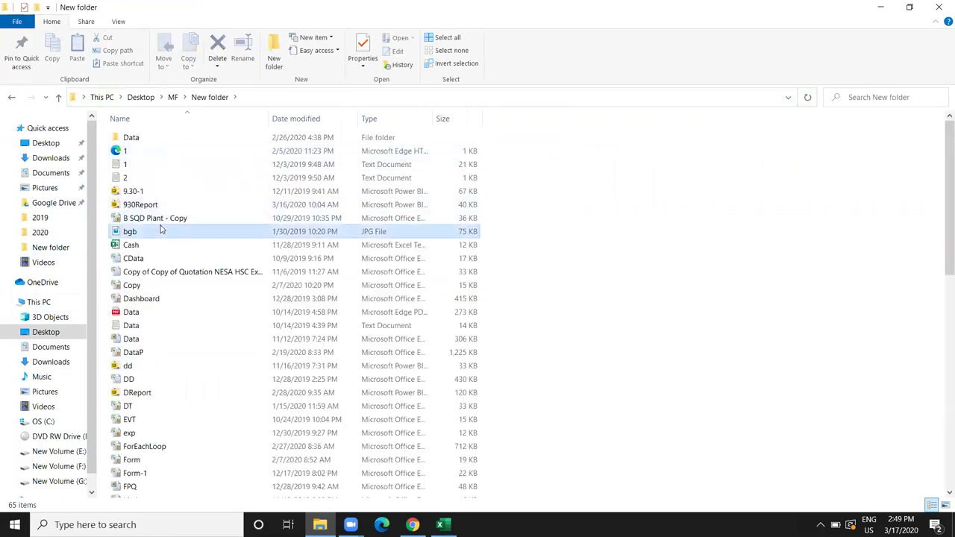
click(132, 381)
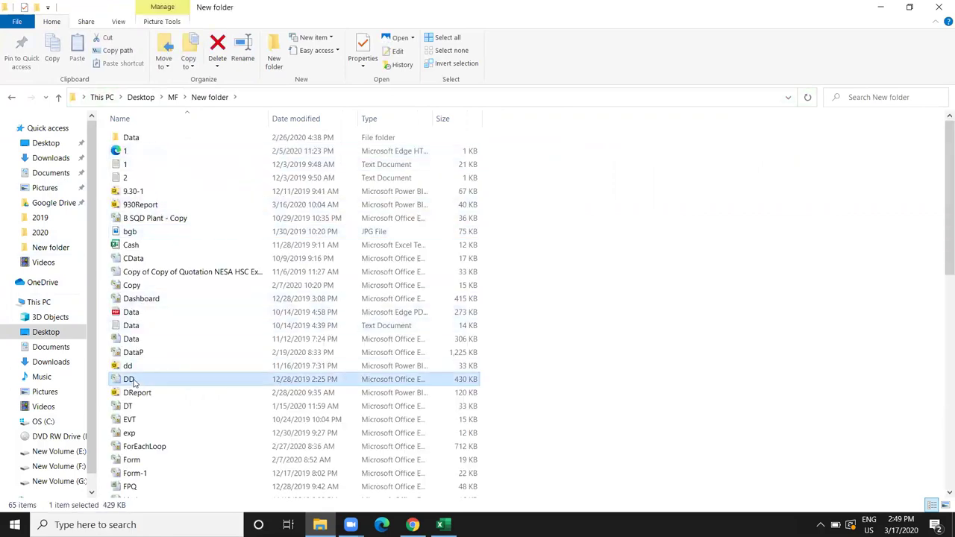
drag(132, 381, 459, 515)
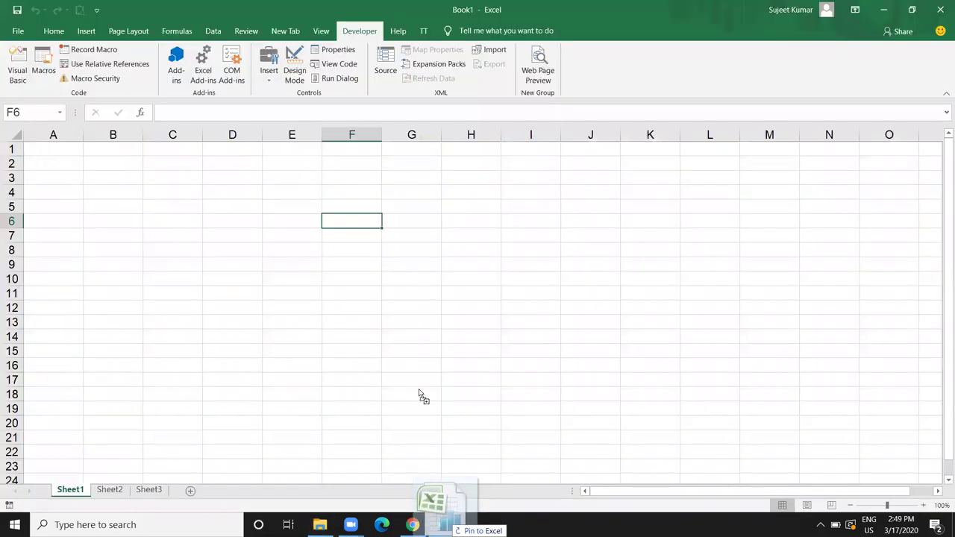
Open DD in Excel, enable content, and copy the Data sheet's full table starting at A1.
drag(459, 515, 416, 386)
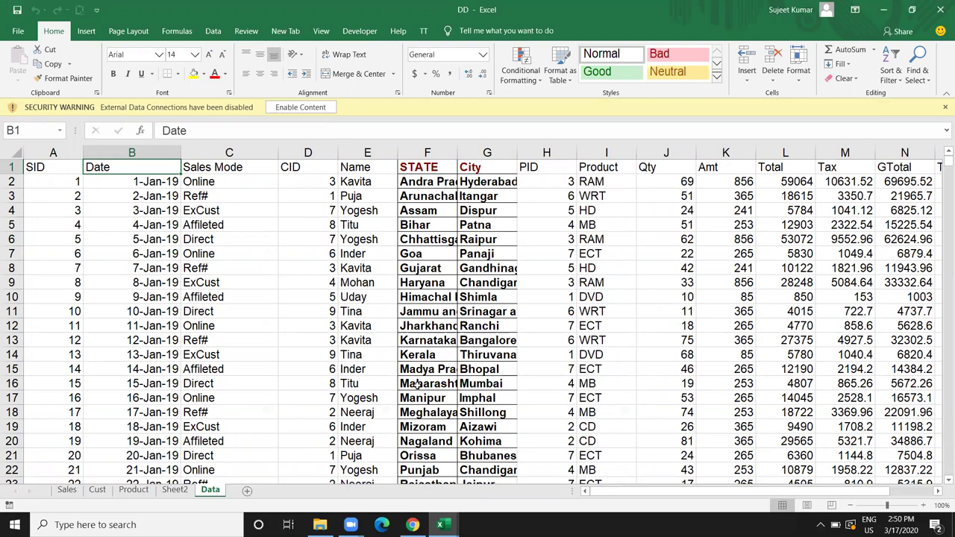
click(285, 107)
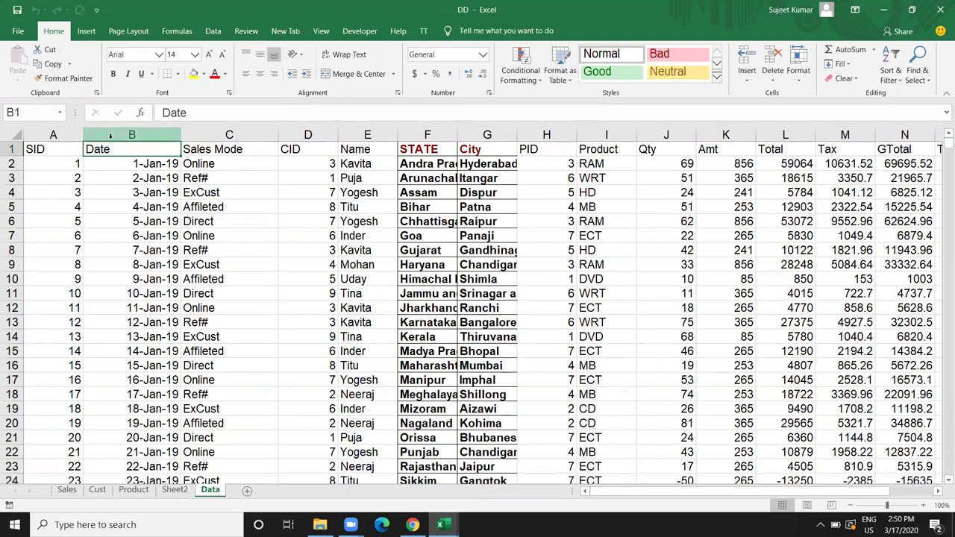
click(53, 144)
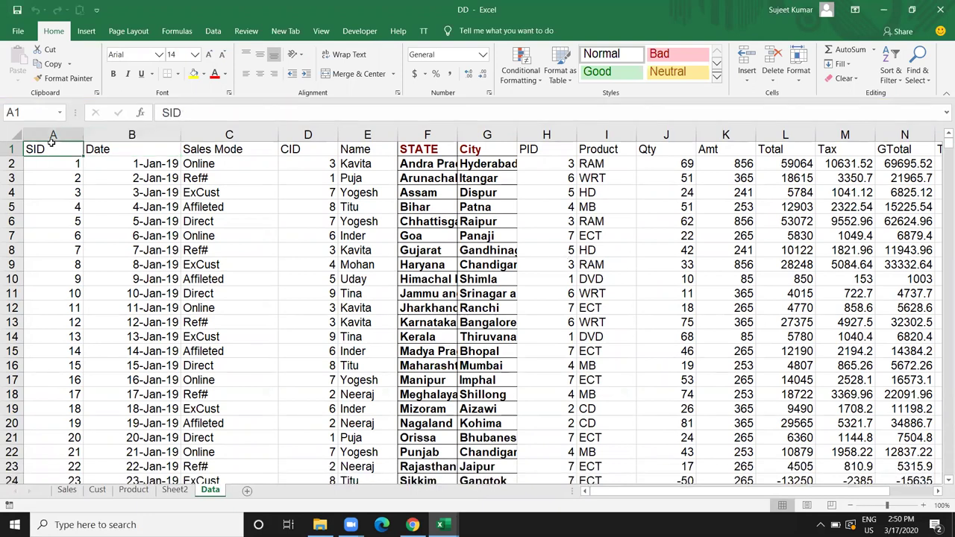
key(ctrl+shift+Right)
key(ctrl+shift+Down)
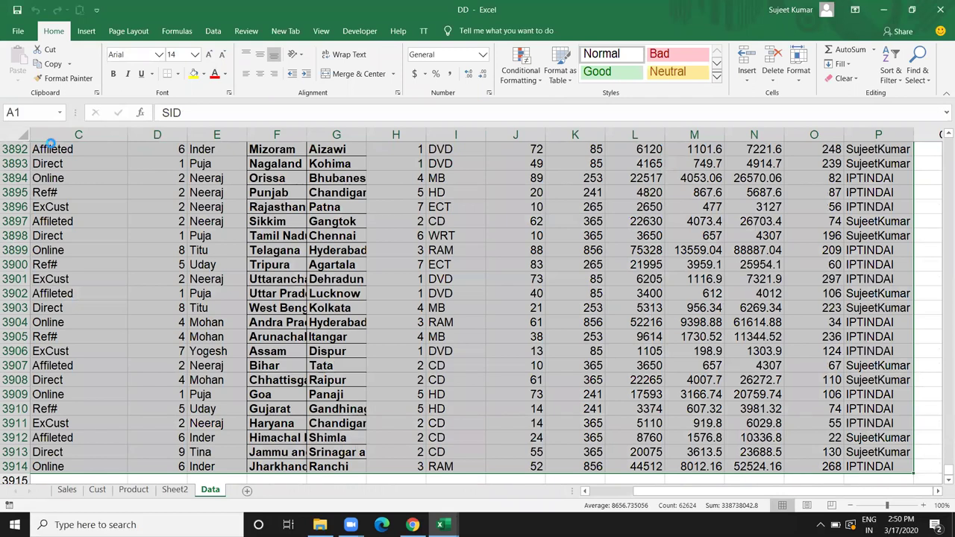
key(ctrl+c)
Create a new workbook, Book2, and paste the copied table into its A1.
key(ctrl+n)
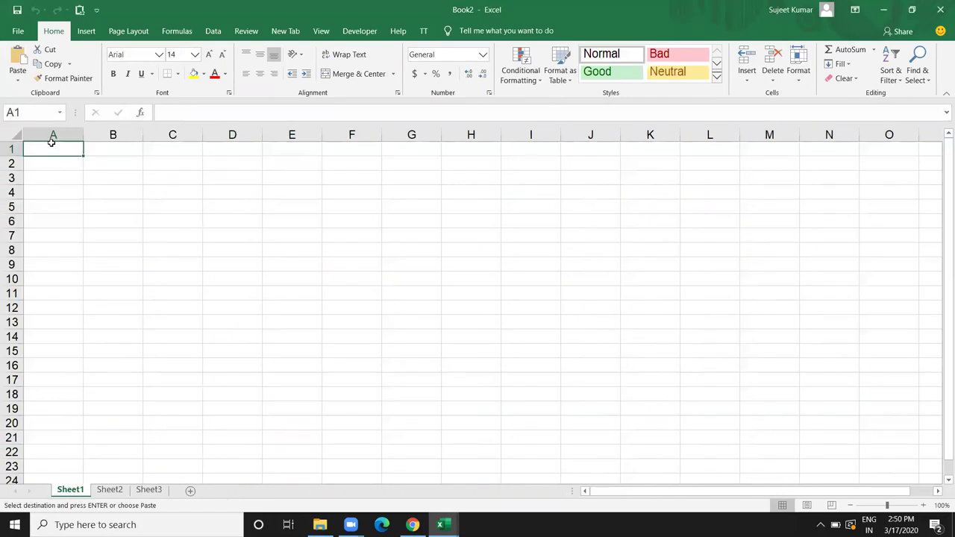
key(ctrl+Tab)
key(ctrl+Tab)
key(ctrl+Tab)
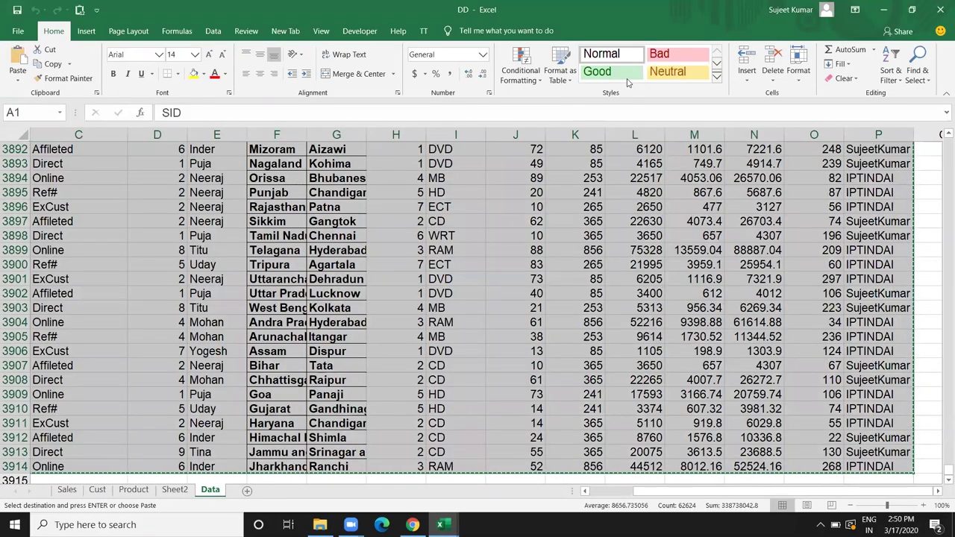
key(ctrl+Tab)
key(ctrl+Tab)
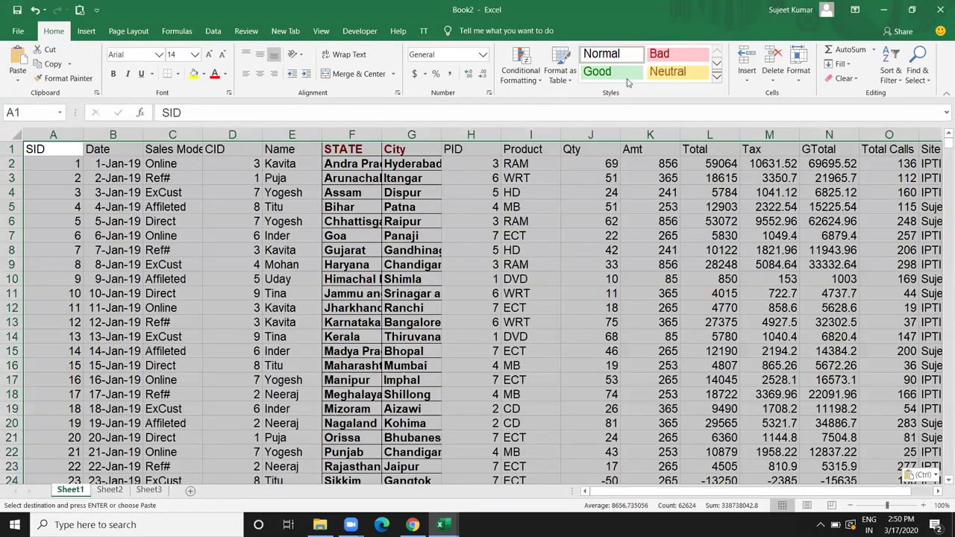
key(ctrl+Tab)
key(ctrl+Home)
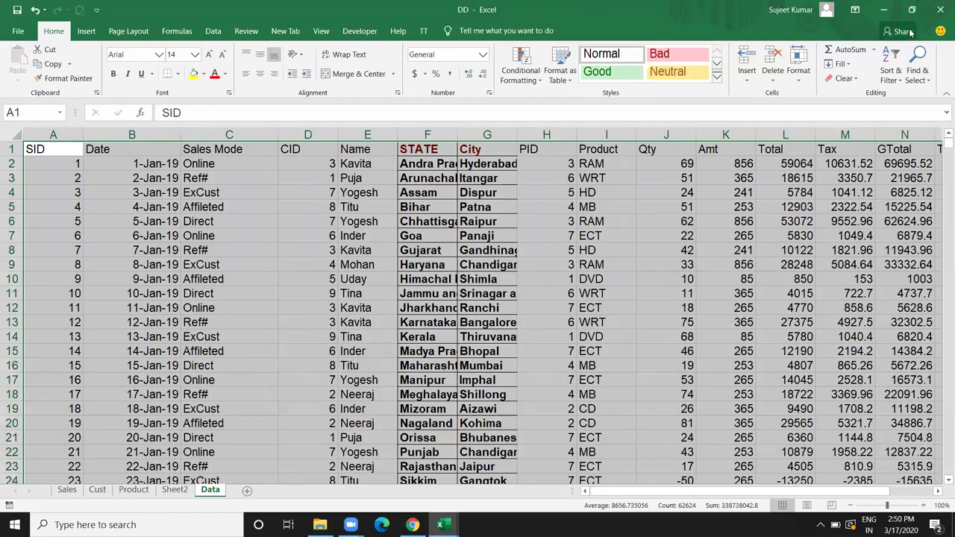
key(ctrl+Tab)
key(ctrl+v)
click(385, 190)
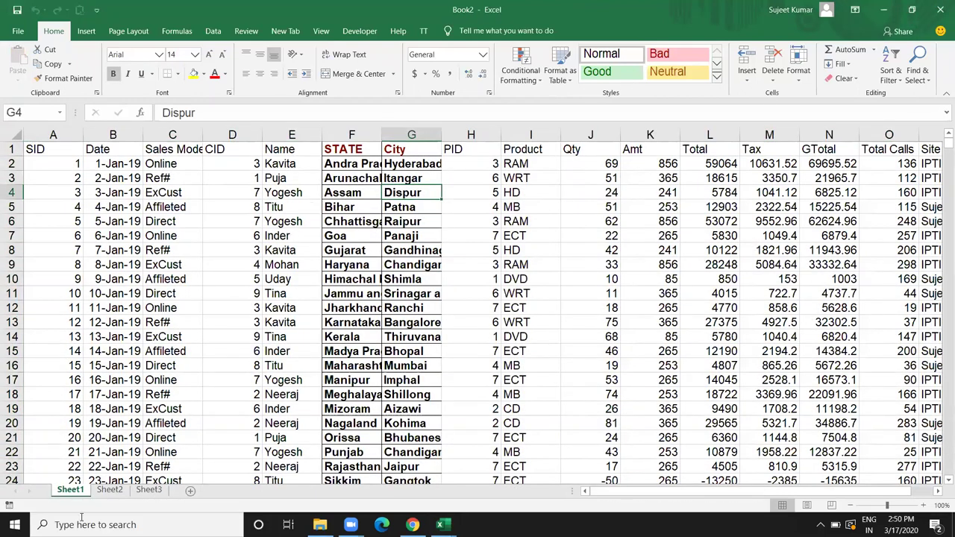
Rename the first sheet of Book2 from Sheet1 to Data.
click(74, 490)
text(Data)
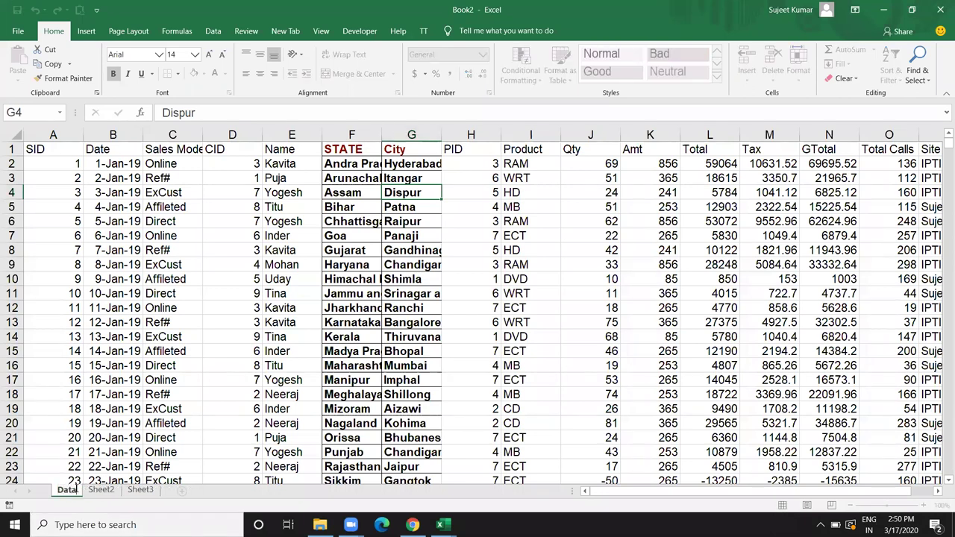
click(295, 320)
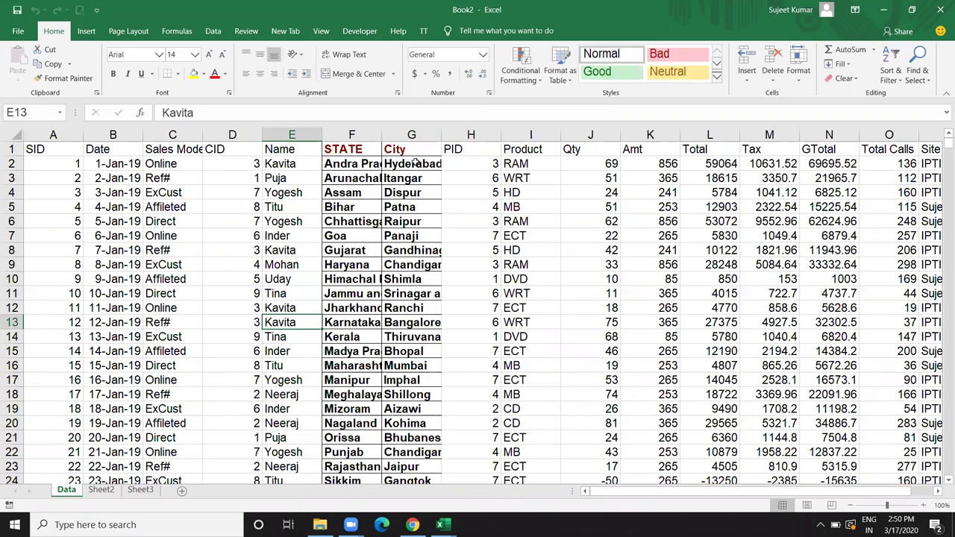
Toggle the header-row filters on and off from the Name cell E1, then return to A1.
click(303, 145)
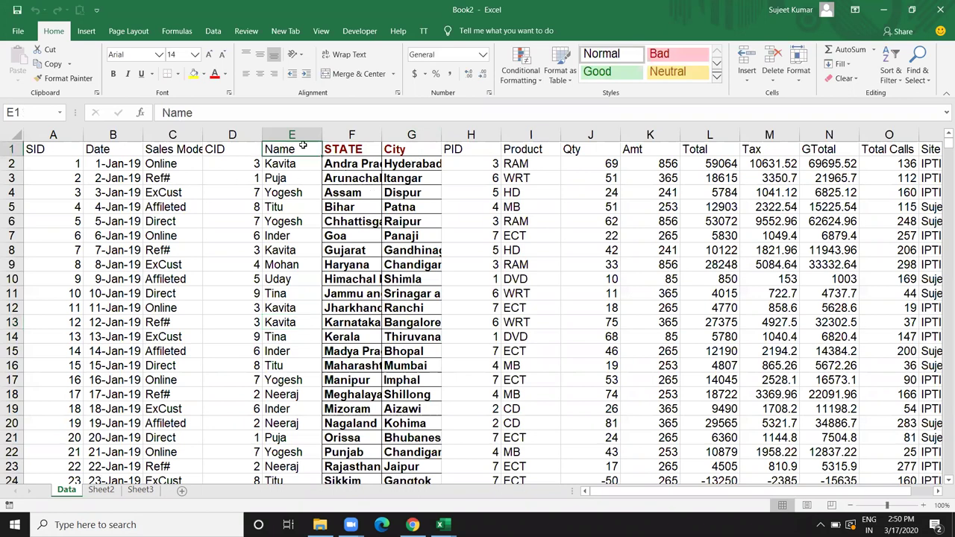
key(ctrl+shift+l)
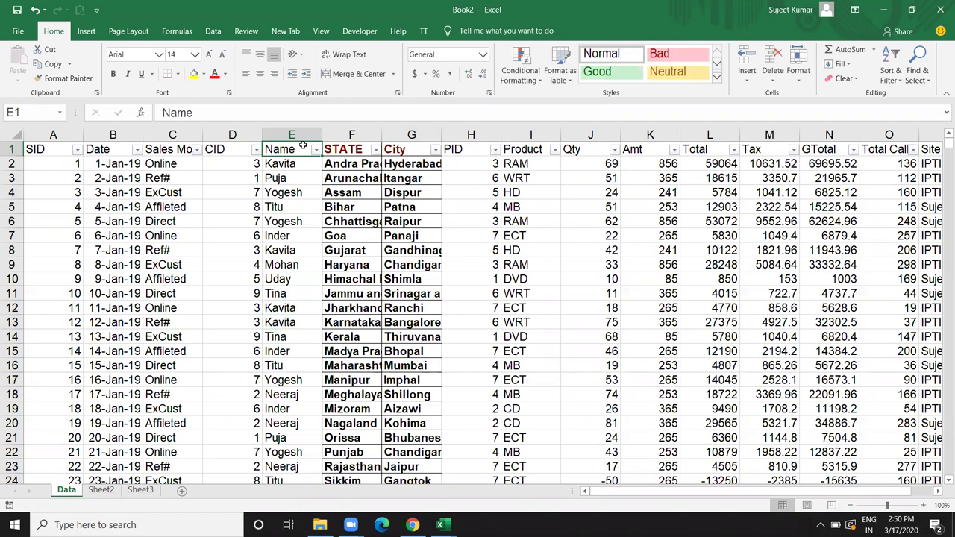
key(ctrl+shift+l)
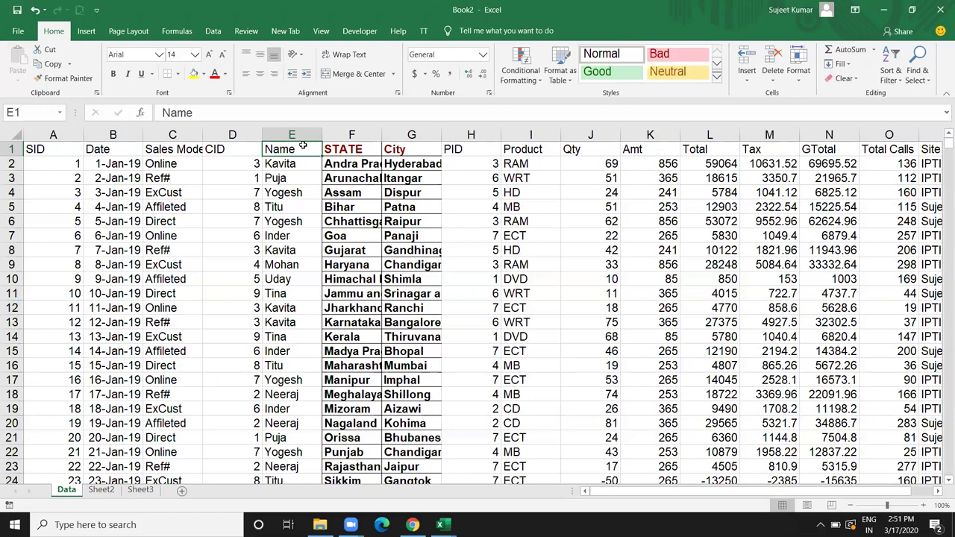
click(71, 150)
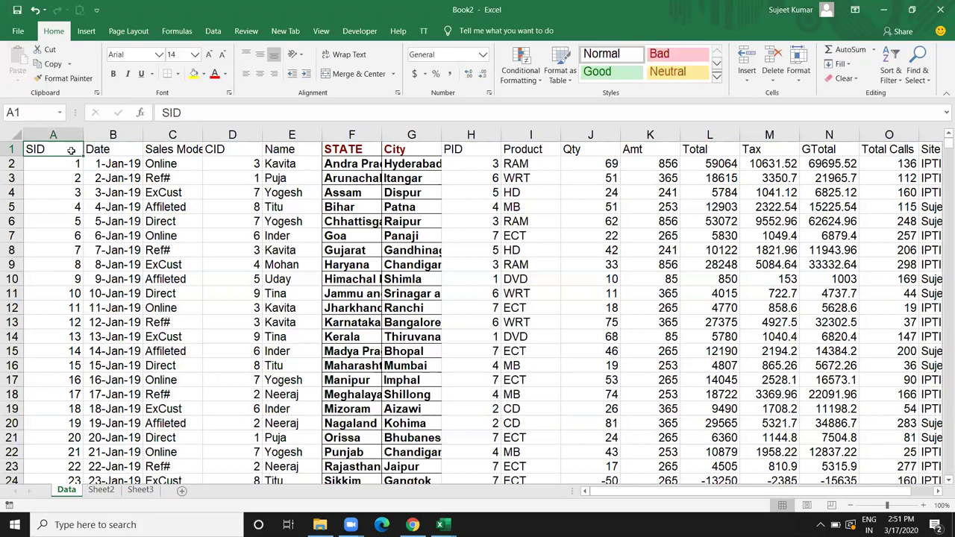
Start recording Macro3 from the Developer tab, then turn on header filters from A1.
click(364, 35)
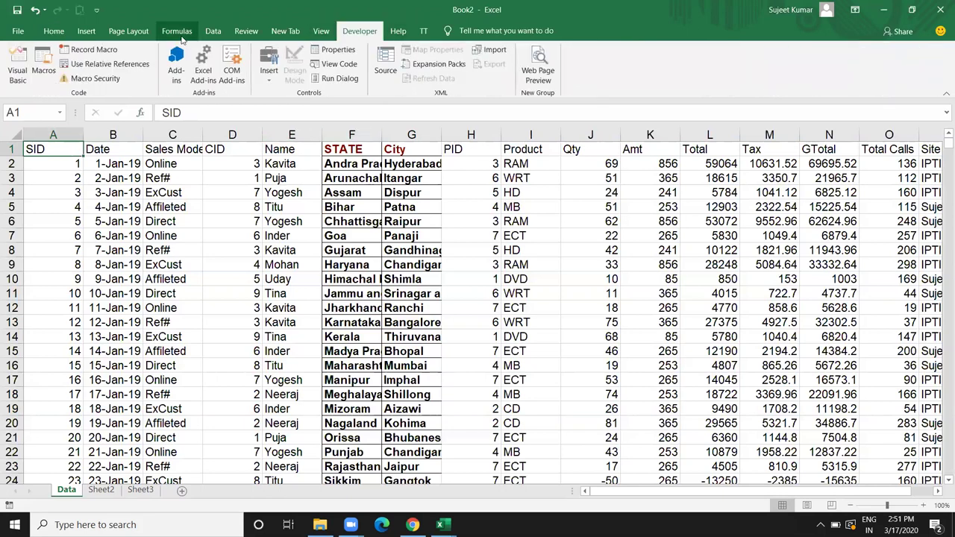
click(17, 507)
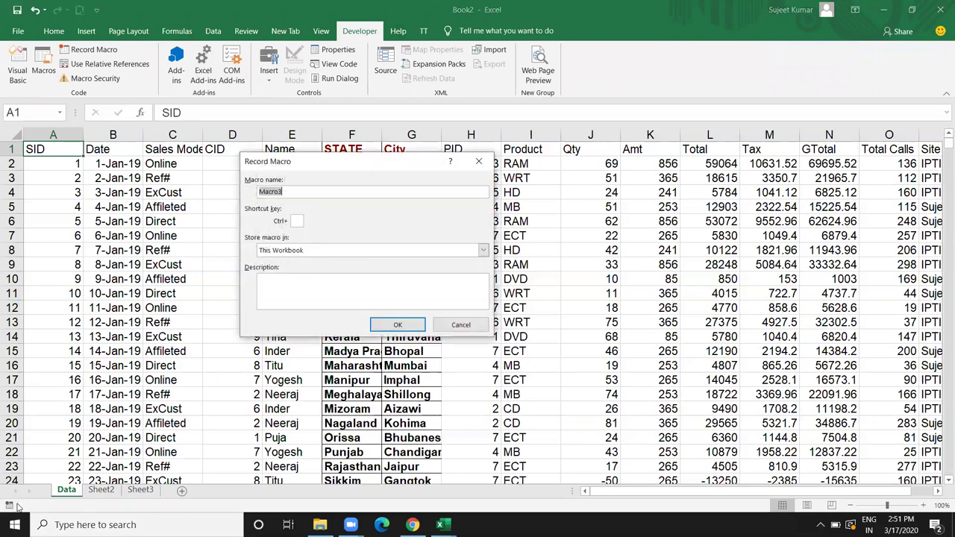
click(388, 329)
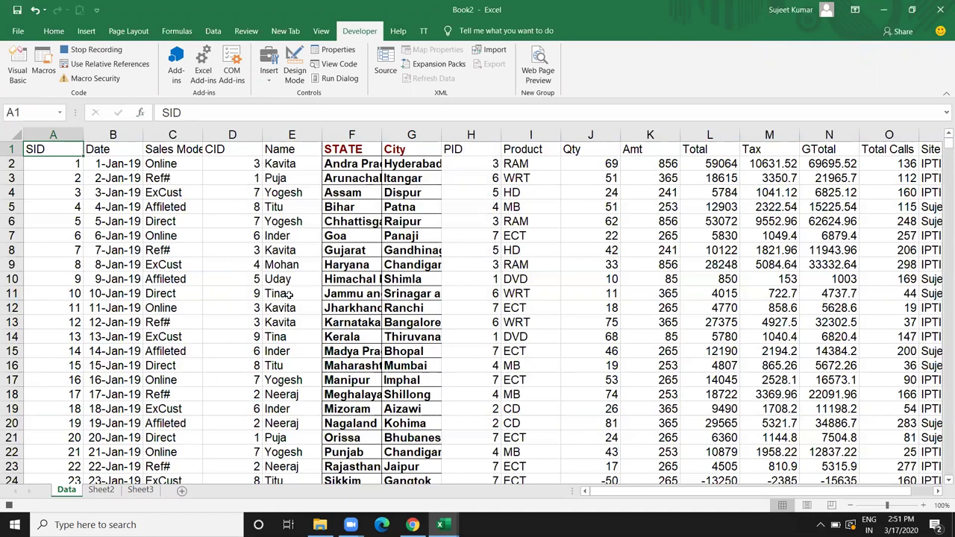
click(234, 278)
click(65, 150)
key(ctrl+shift+l)
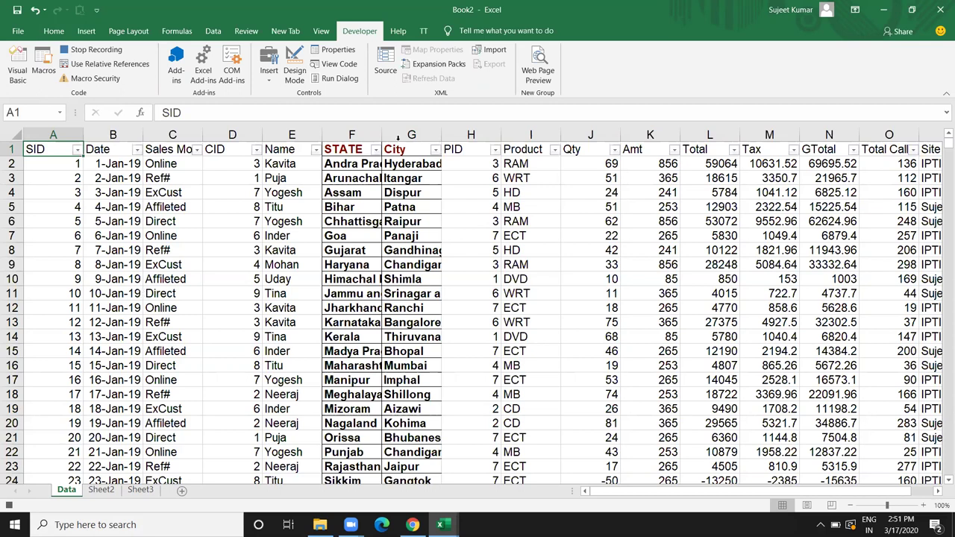
Filter the Name column to show only Puja.
click(297, 161)
click(316, 149)
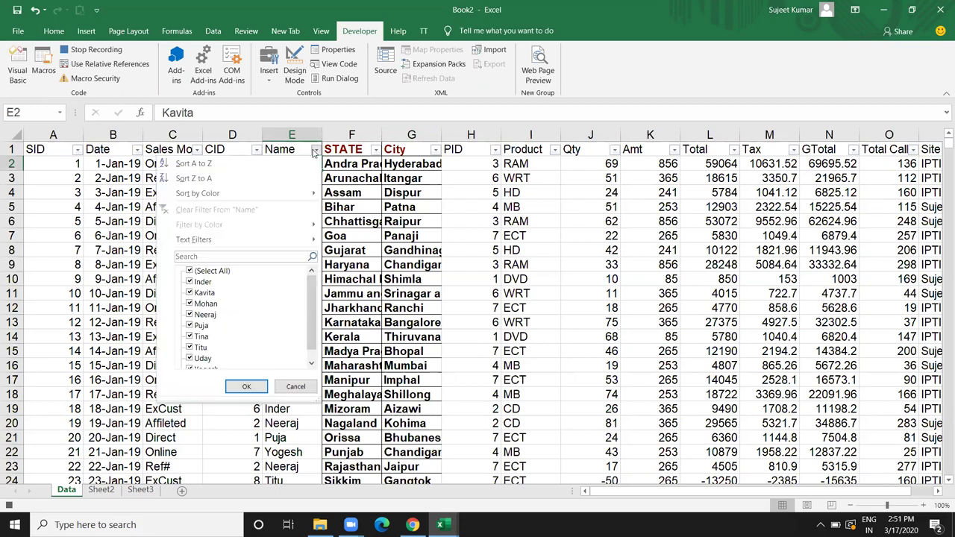
click(191, 273)
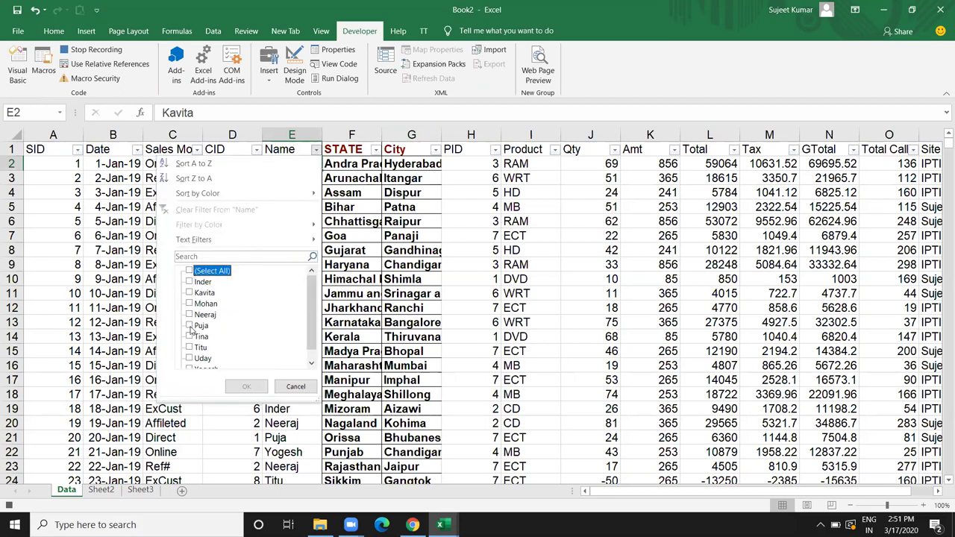
click(190, 326)
click(232, 388)
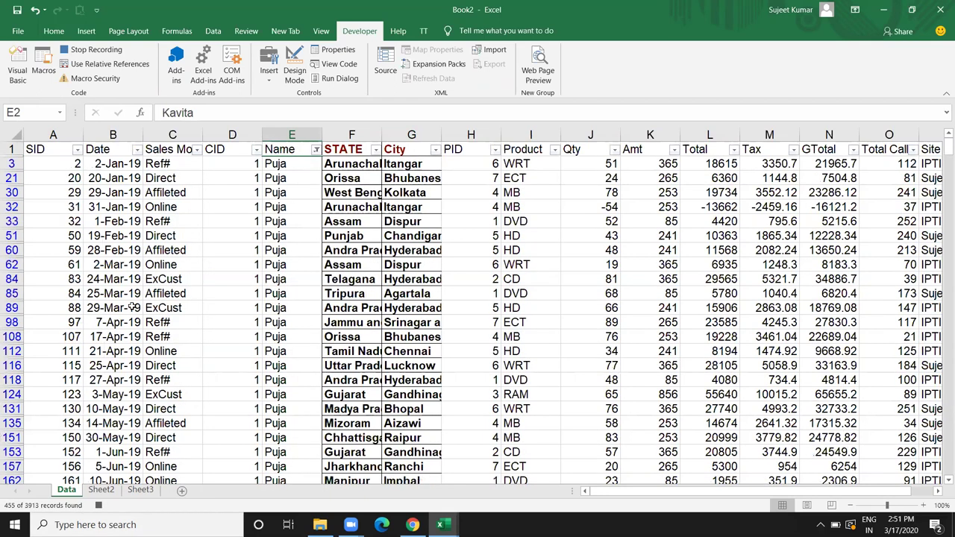
Select the filtered table from A1 across row 1 and down to the last visible row.
click(47, 149)
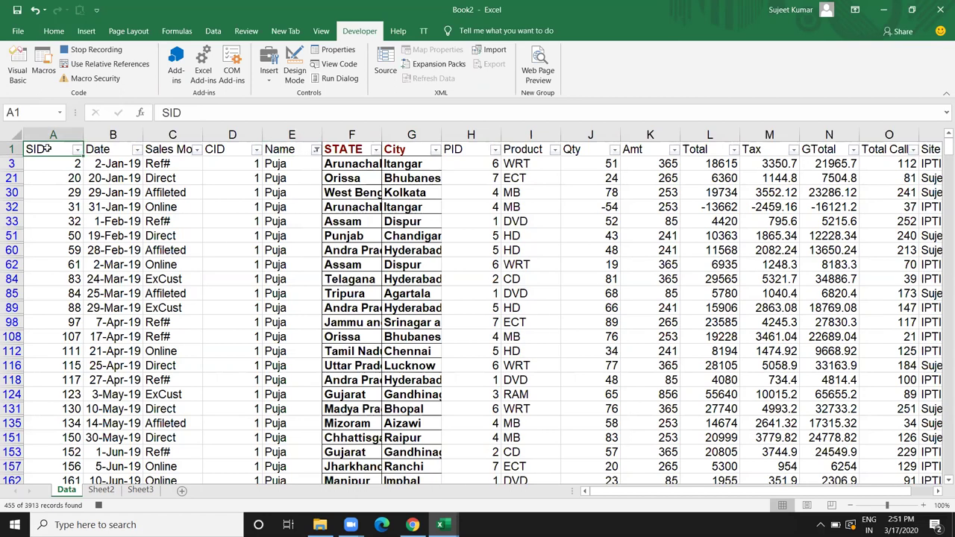
drag(47, 149, 922, 153)
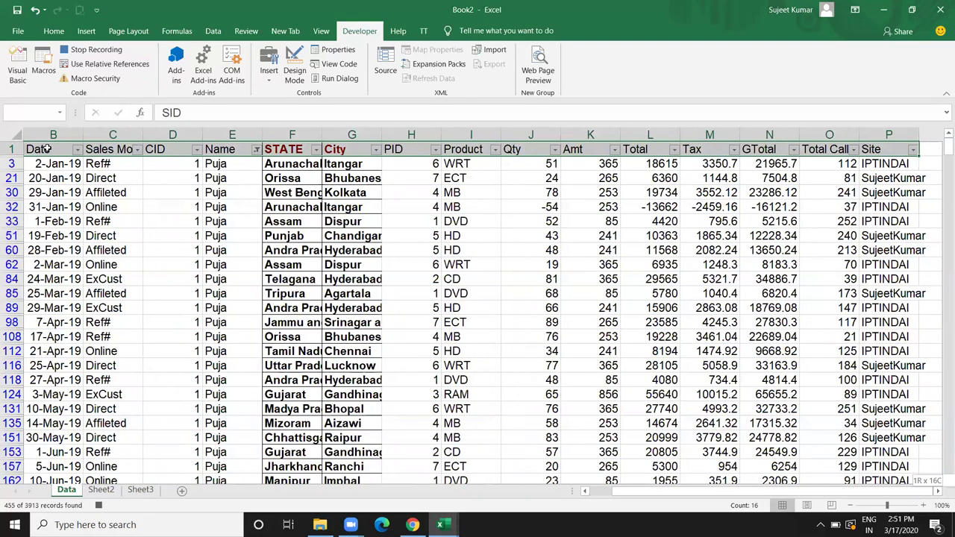
key(ctrl+shift+Down)
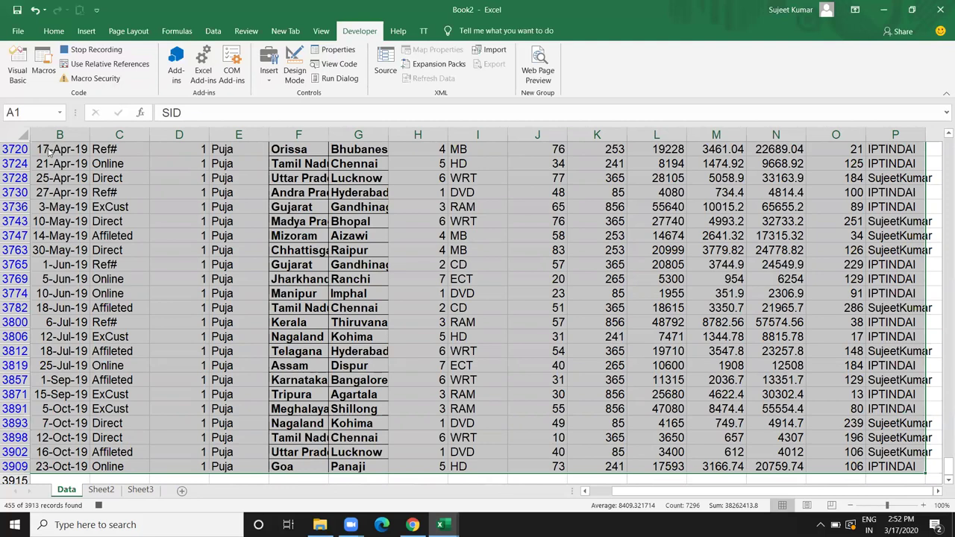
key(ctrl+g)
Select only the visible cells of the filtered table via Go To Special and copy them.
click(296, 319)
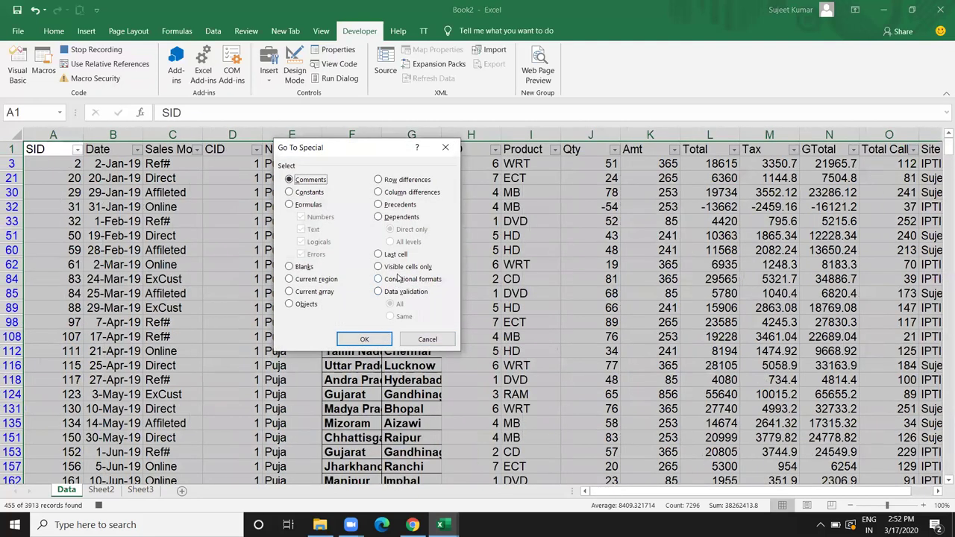
click(401, 267)
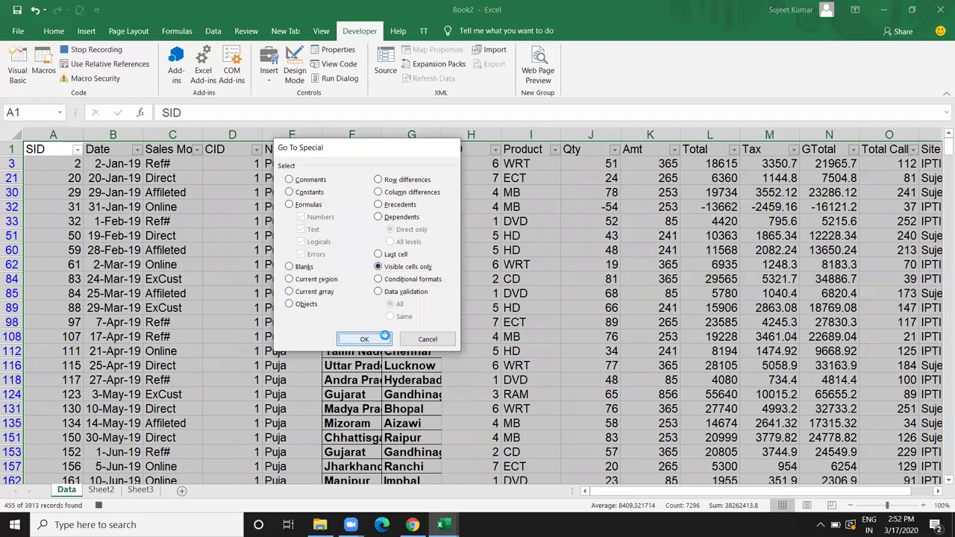
click(365, 339)
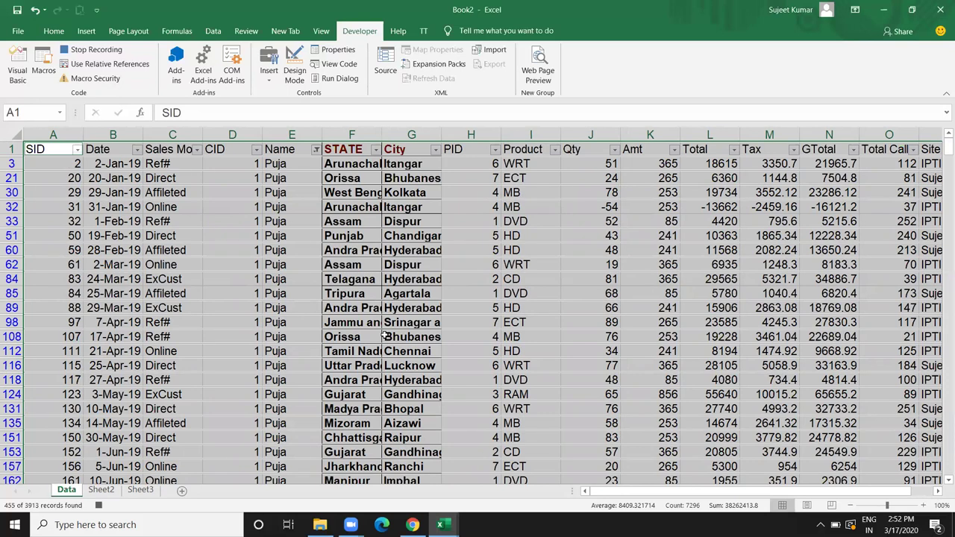
key(ctrl+c)
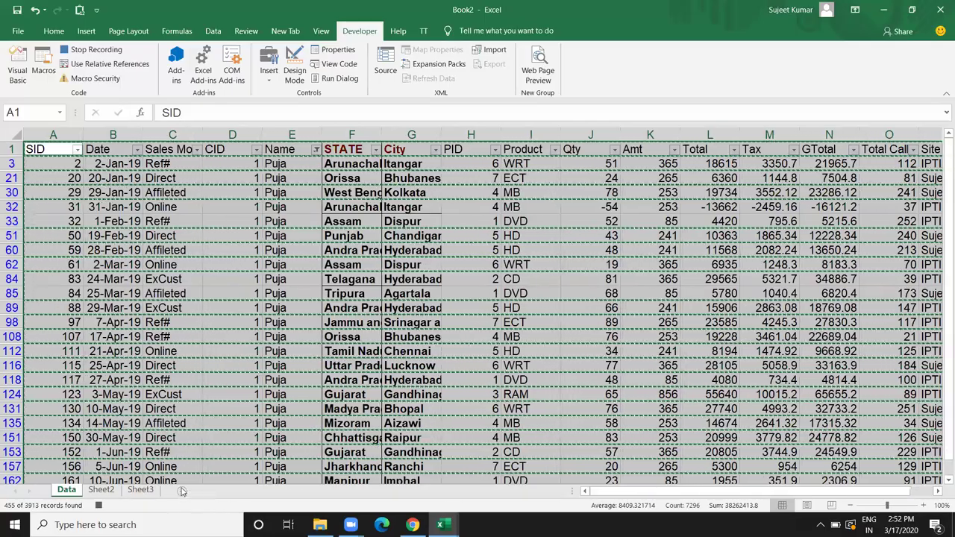
click(181, 492)
Place the new sheet after Data, name it Puja, and paste the copied rows at A1.
drag(181, 491, 104, 491)
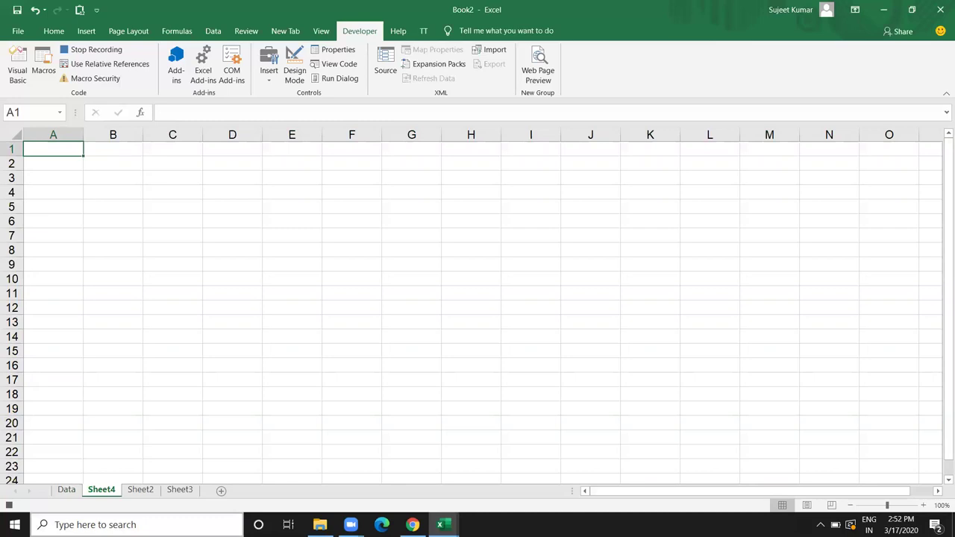
double_click(103, 490)
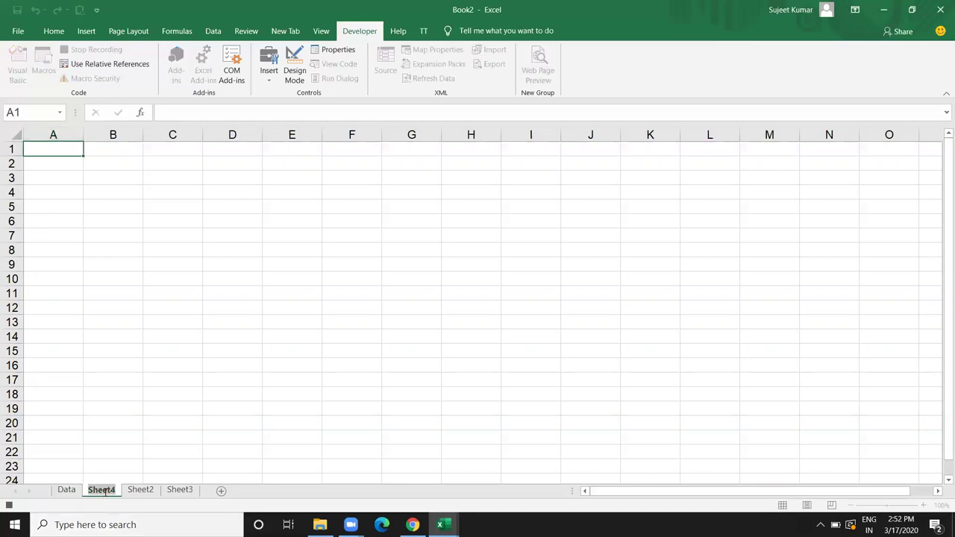
text(Puja)
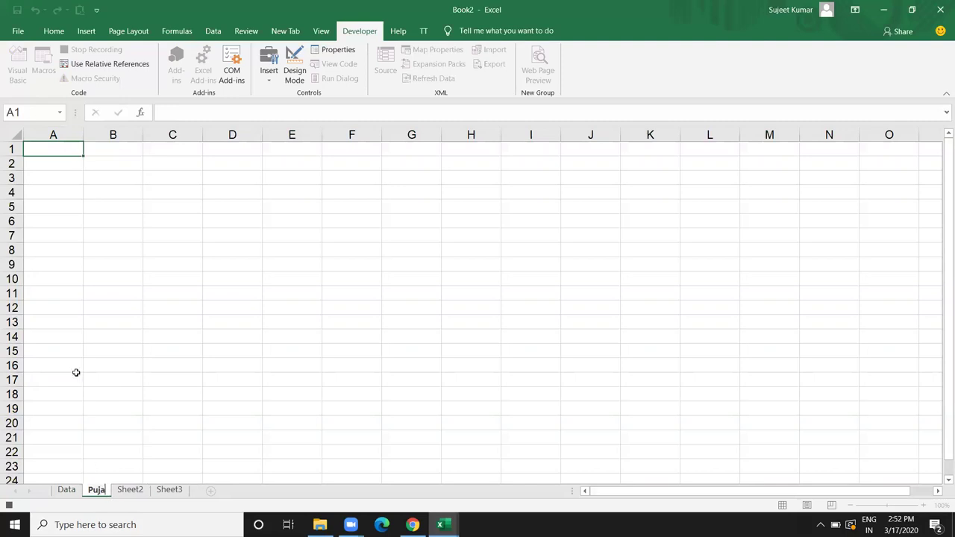
click(75, 370)
click(70, 152)
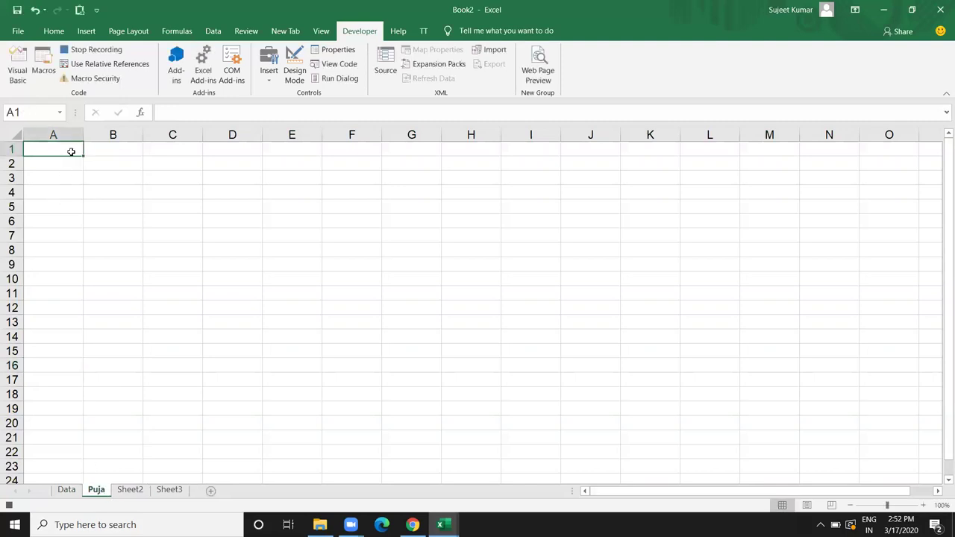
key(ctrl+v)
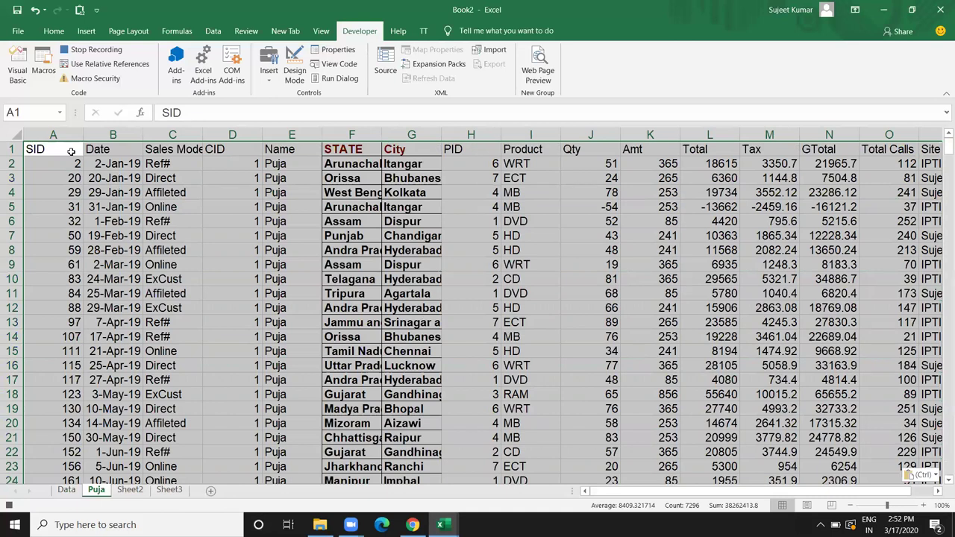
Move the Puja sheet into a new workbook.
right_click(99, 491)
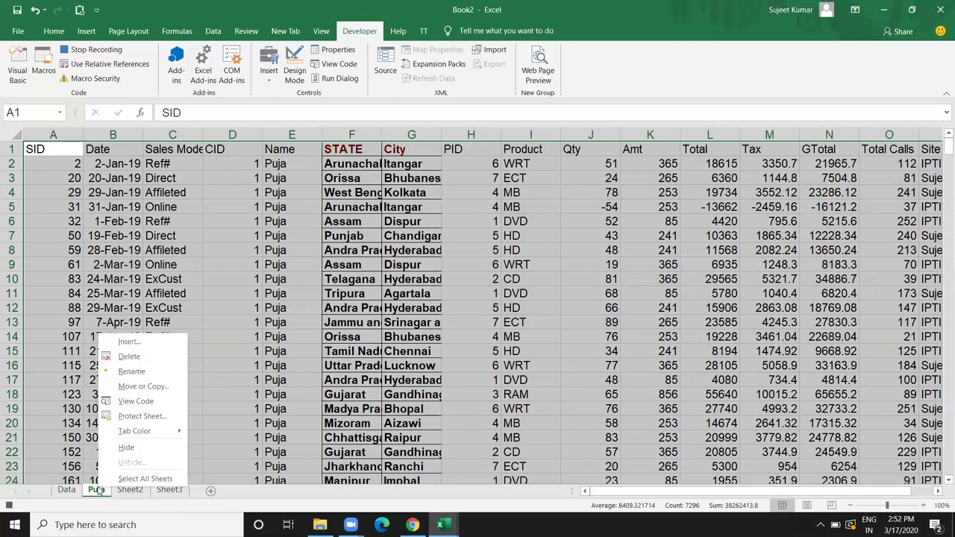
click(138, 387)
click(95, 341)
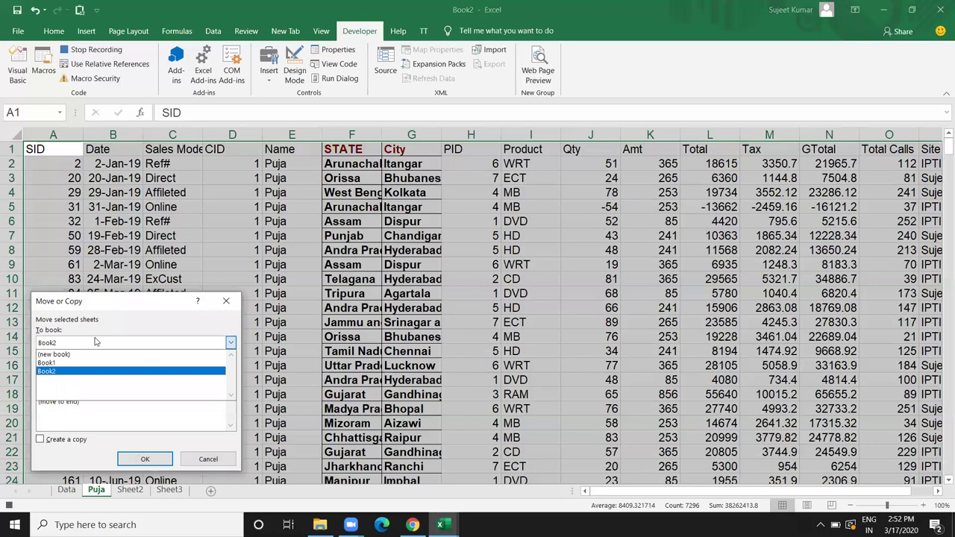
click(97, 352)
click(145, 457)
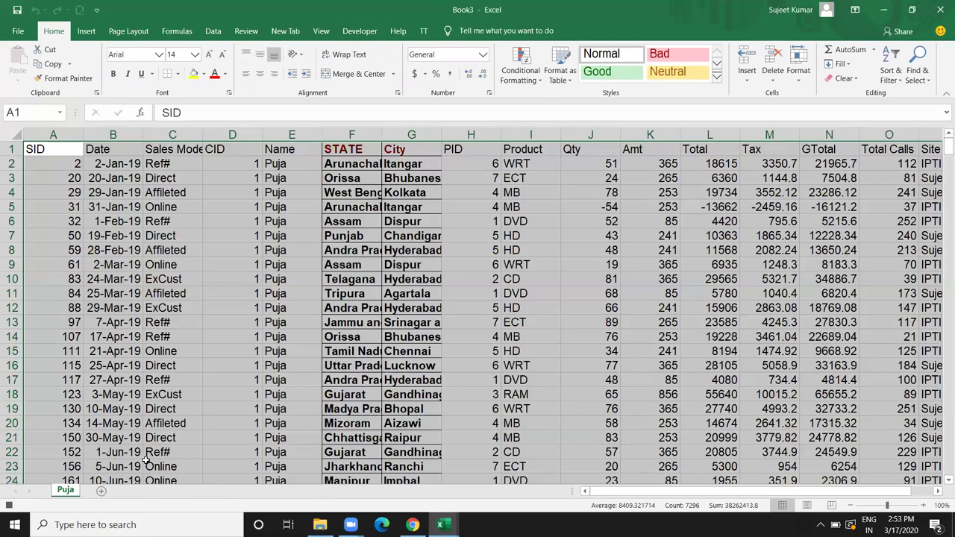
Save the new workbook as Puja in the 2019 folder as an Excel Workbook.
key(ctrl+s)
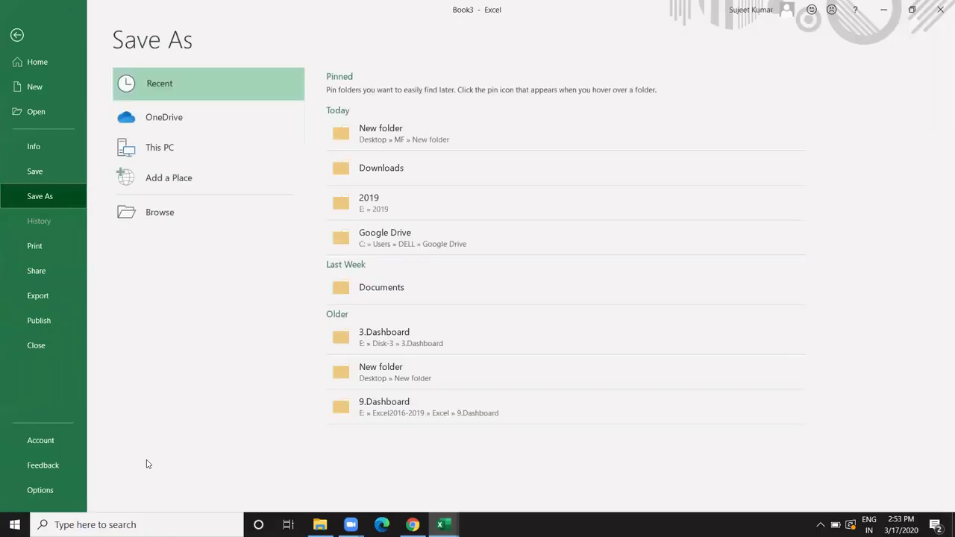
click(460, 197)
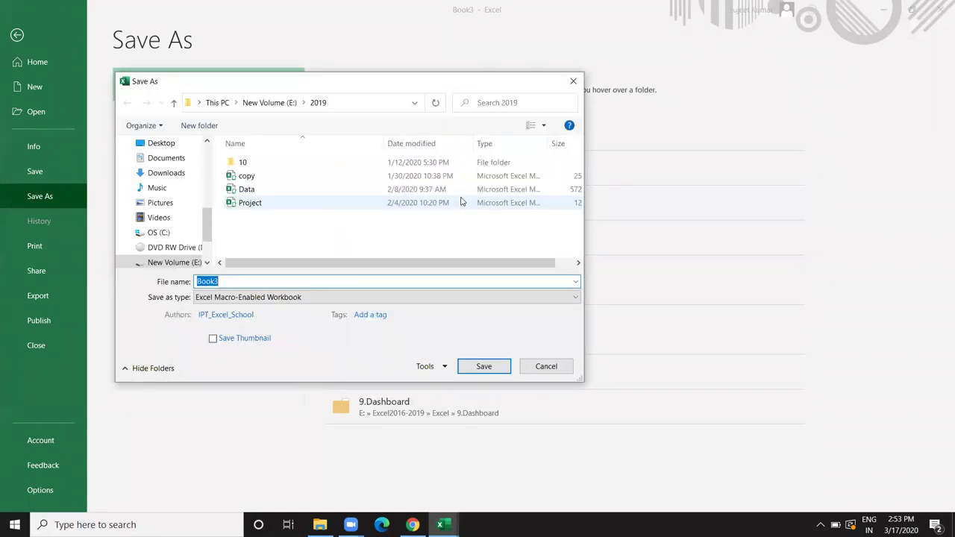
text(Puja)
click(435, 297)
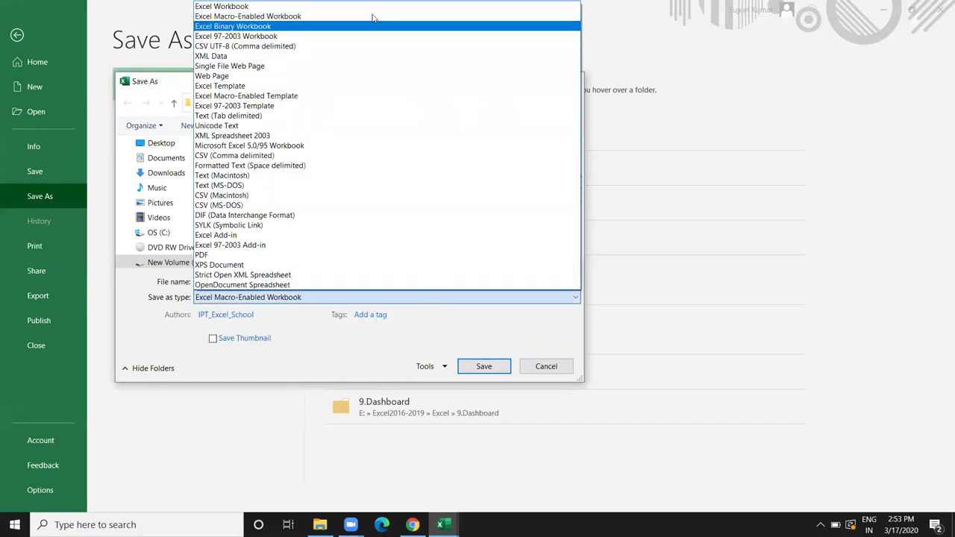
click(372, 7)
click(474, 365)
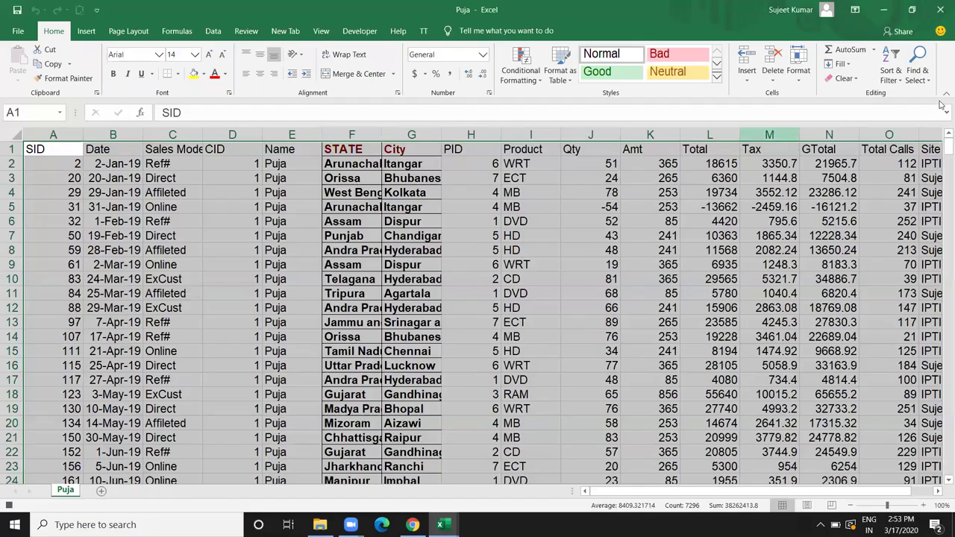
Close the Puja workbook, stop the macro recording, and remove the filter on the Data sheet.
click(940, 8)
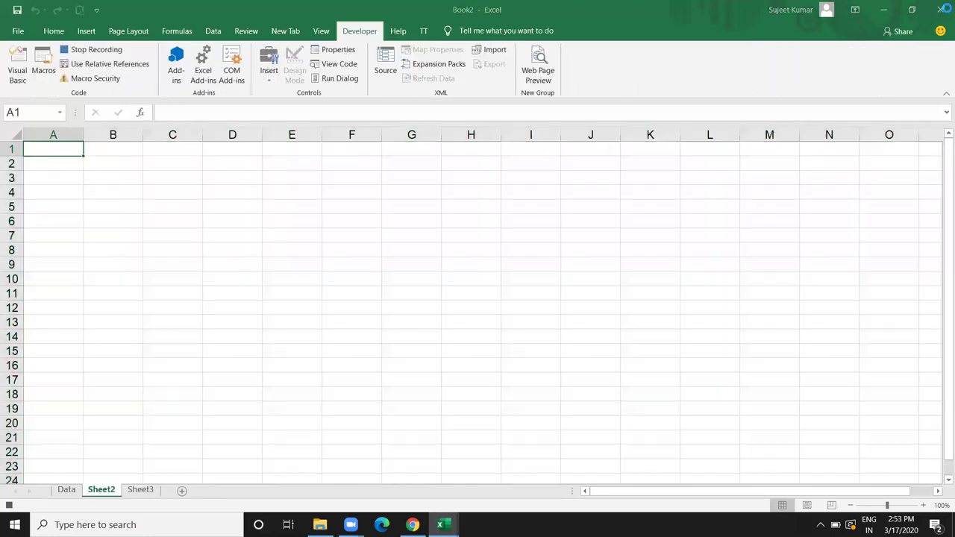
click(63, 493)
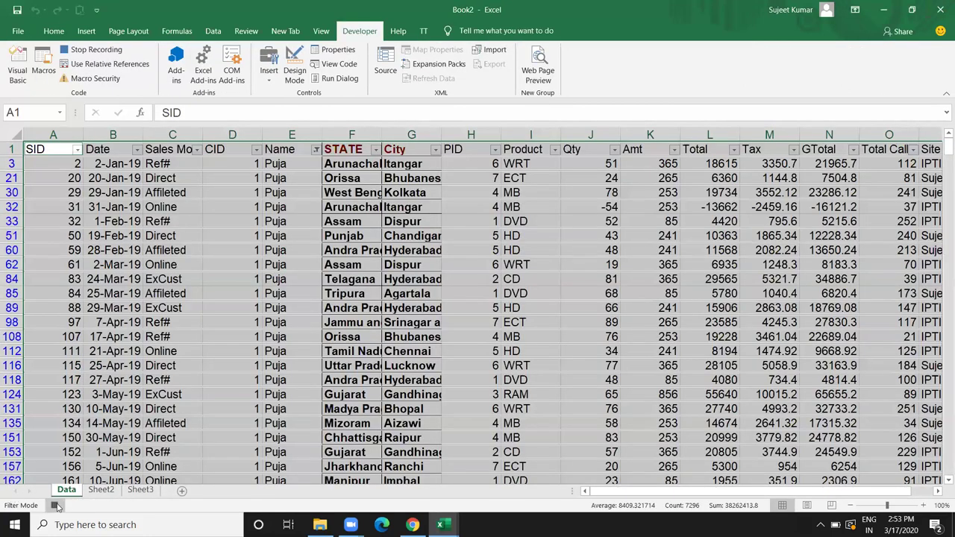
click(55, 506)
click(149, 379)
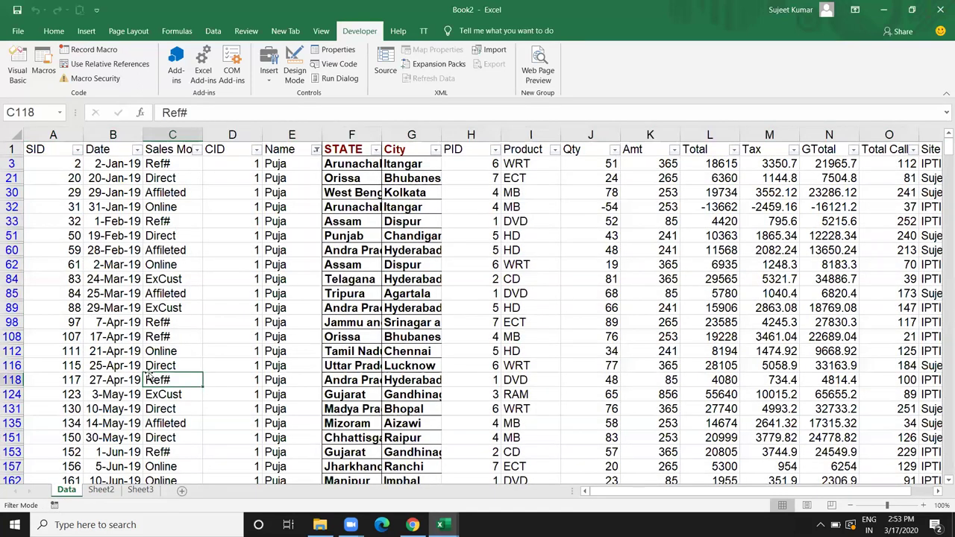
key(ctrl+shift+l)
click(60, 208)
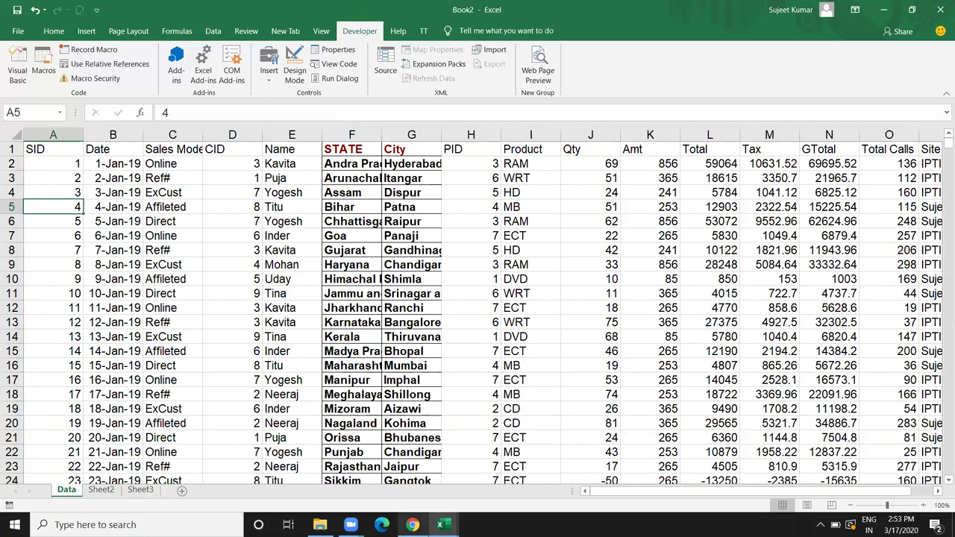
Open Macro3's code for editing from the Macros list.
click(43, 70)
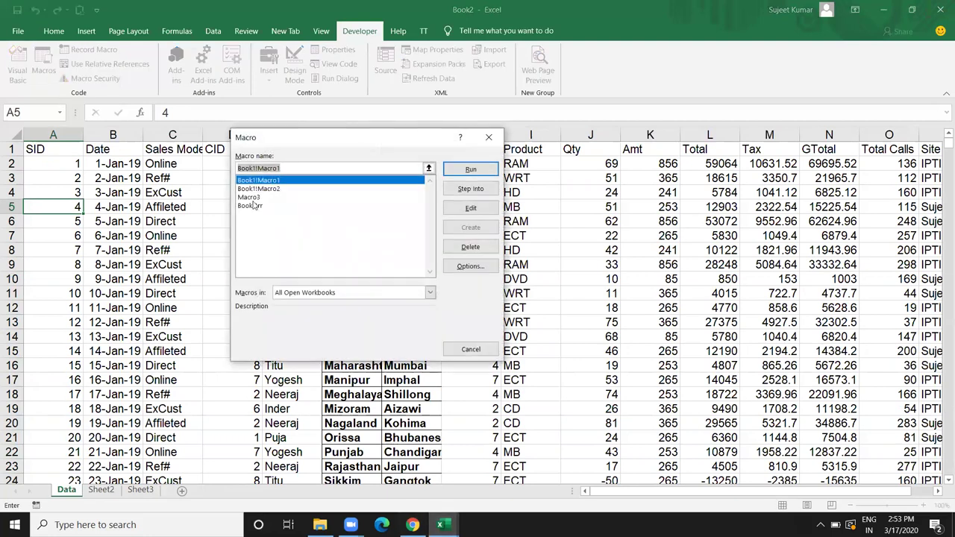
click(284, 205)
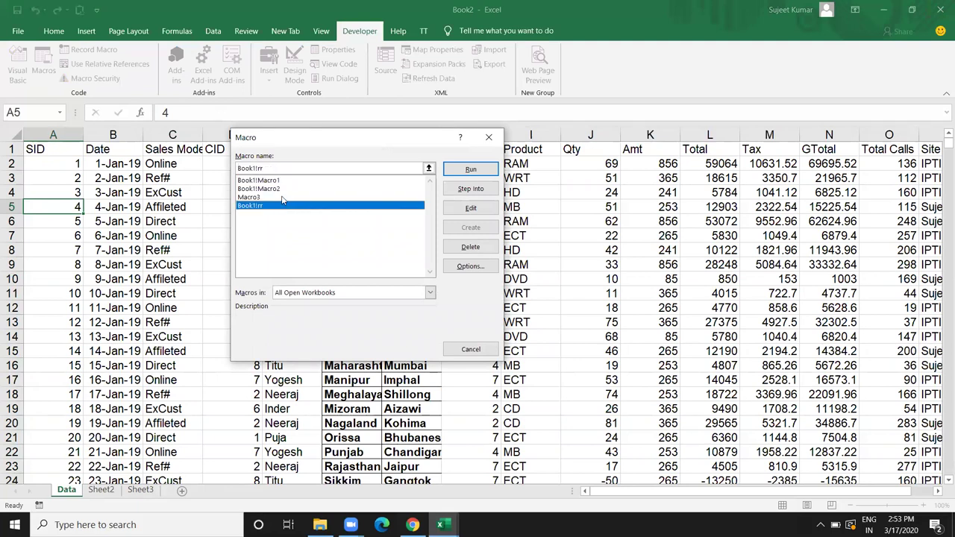
click(283, 197)
click(472, 208)
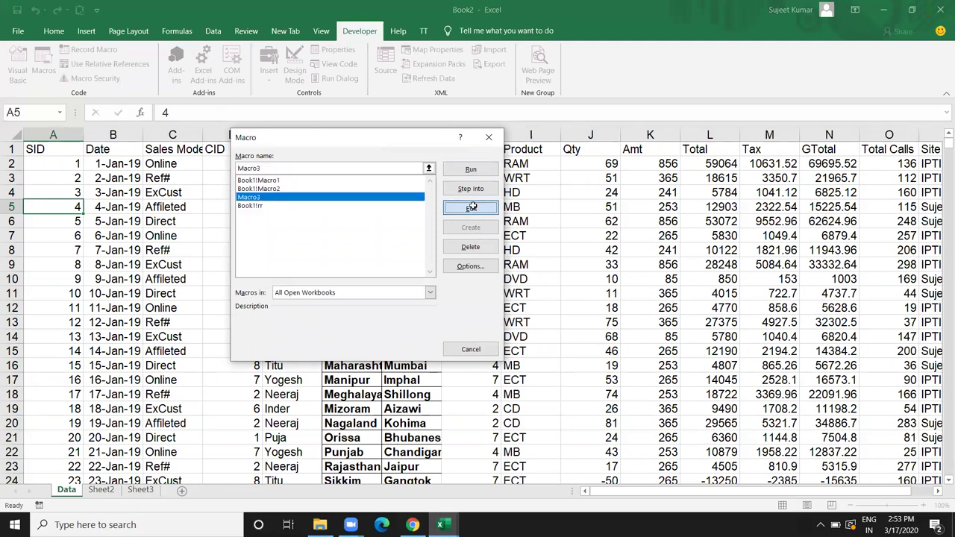
Delete the redundant Selection.AutoFilter and Range('E2').Select lines from Macro3.
click(302, 215)
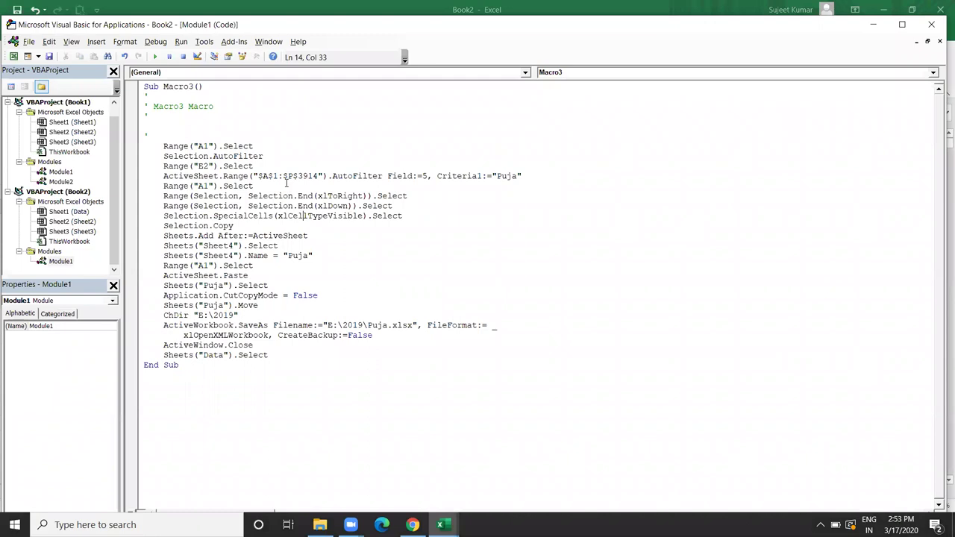
drag(261, 145, 260, 156)
click(261, 156)
key(shift+Down)
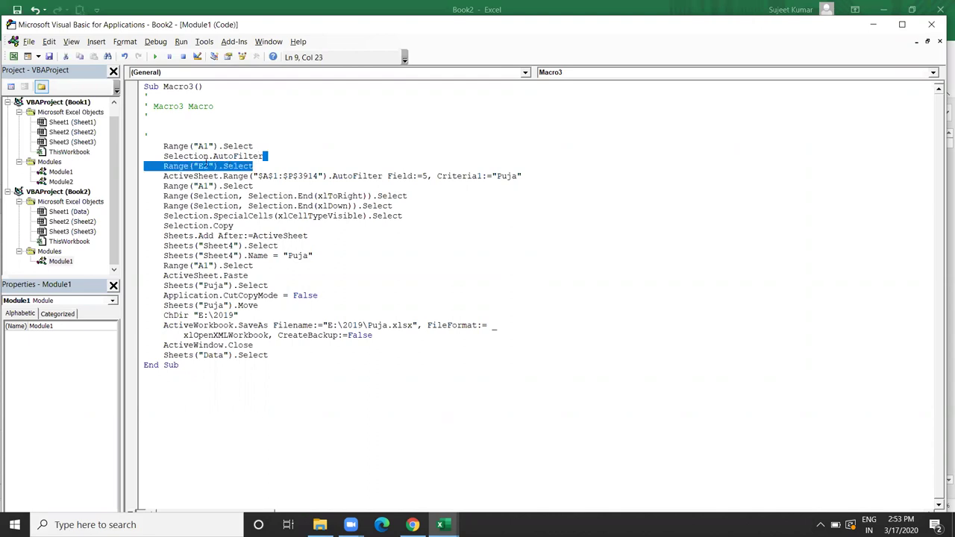
drag(262, 156, 159, 156)
key(Delete)
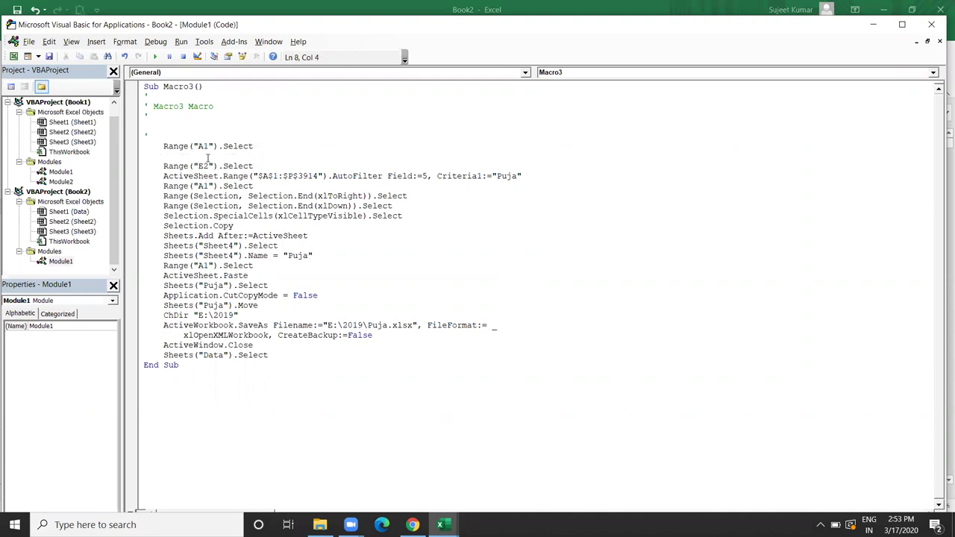
drag(255, 166, 154, 170)
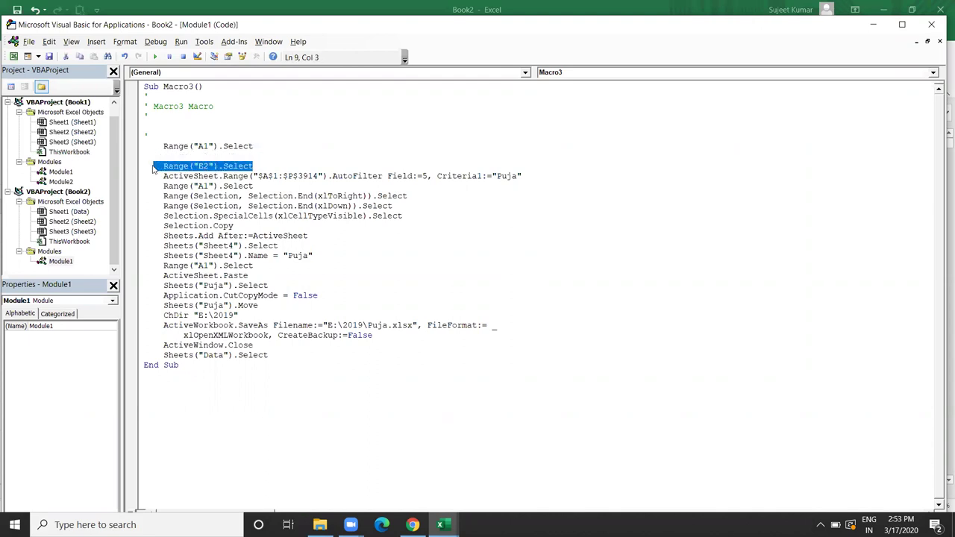
key(Delete)
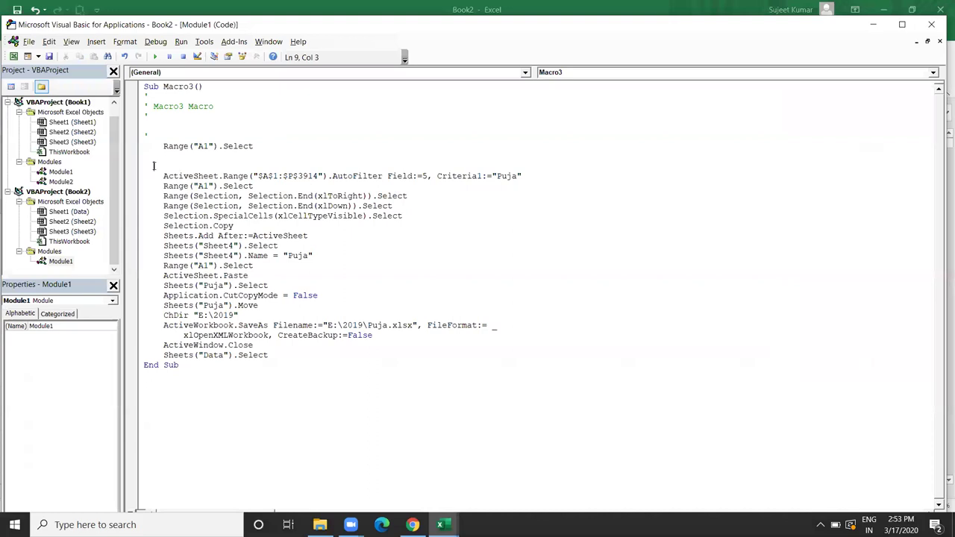
Delete the Sheet4 Select line and replace the Sheet4 reference with ActiveSheet.
click(167, 195)
click(168, 226)
click(172, 235)
drag(297, 245, 156, 245)
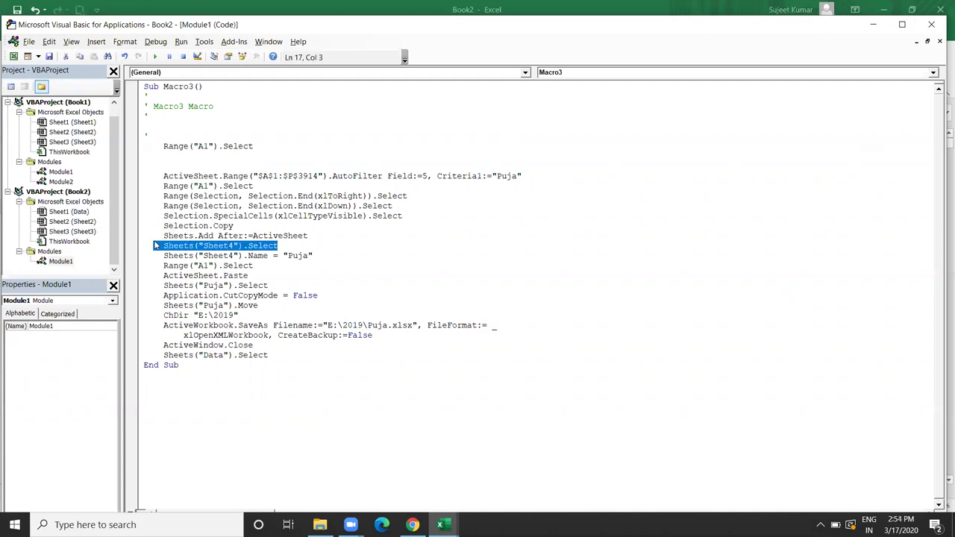
key(Delete)
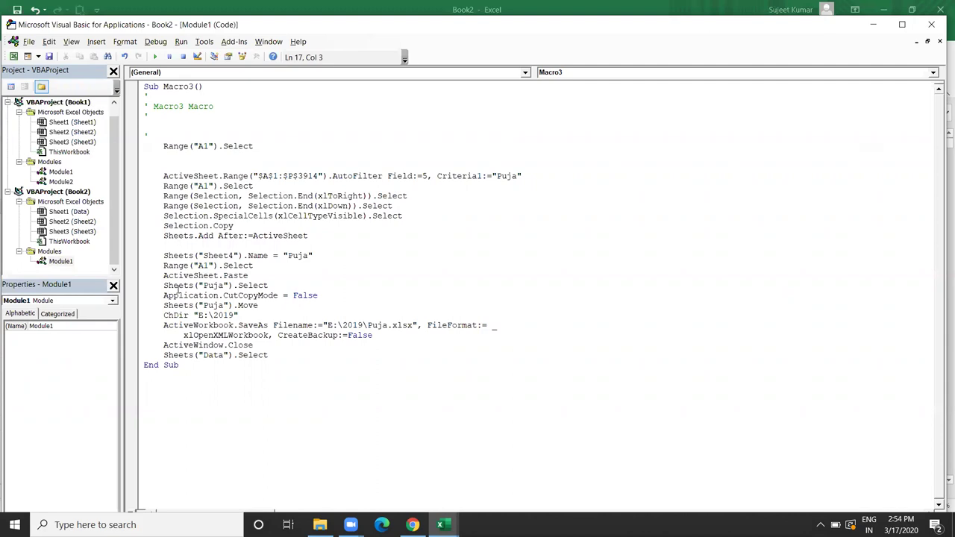
double_click(185, 277)
key(ctrl+c)
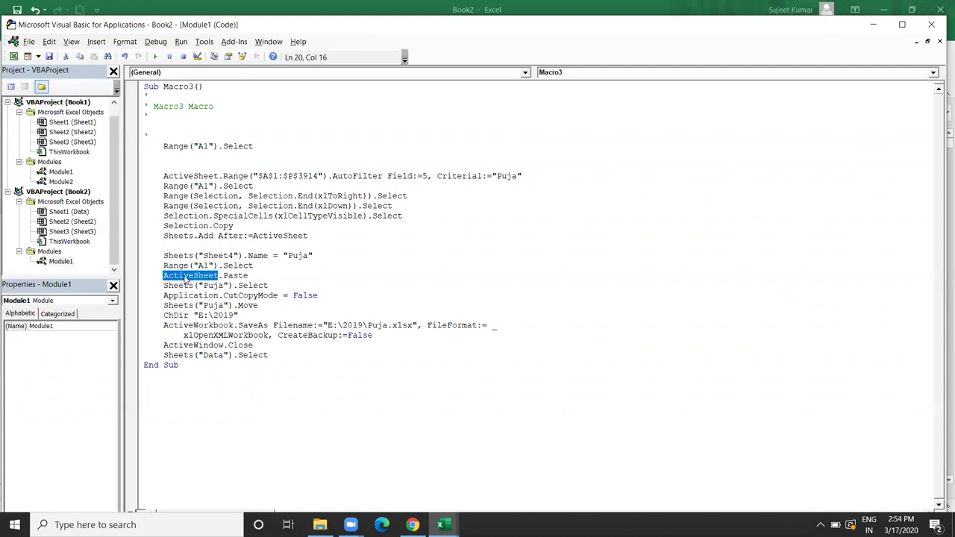
drag(239, 256, 203, 255)
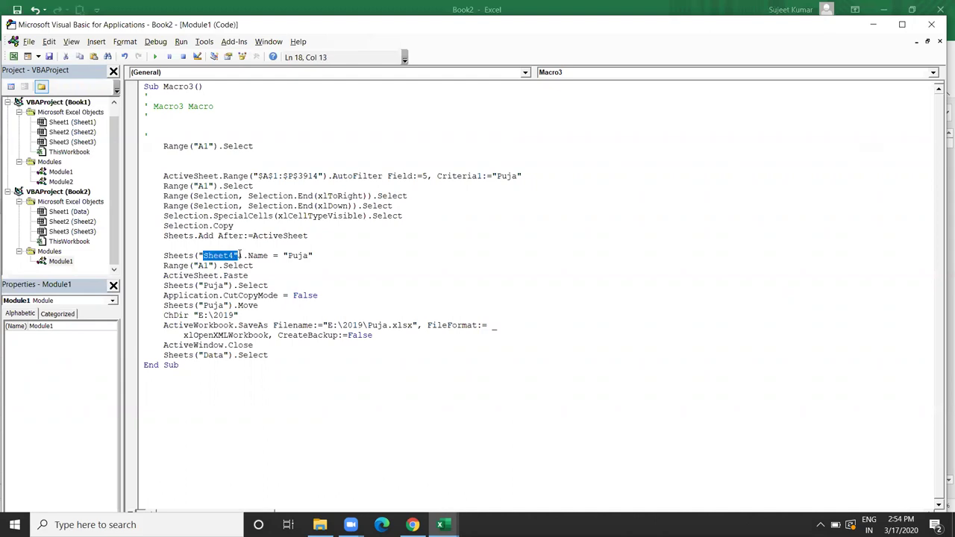
drag(242, 256, 160, 257)
key(ctrl+v)
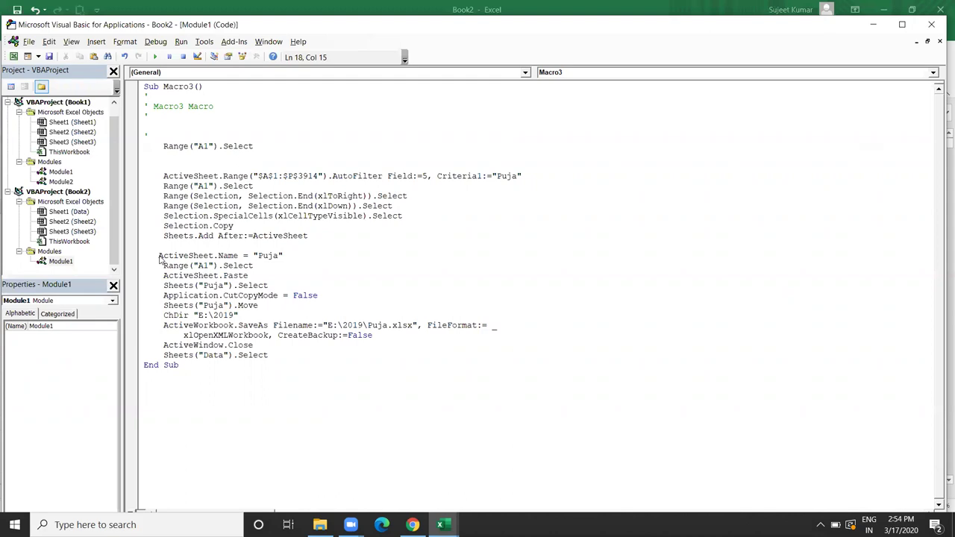
Delete the named-sheet Select line, use ActiveSheet on the Move line, and remove ChDir.
click(189, 260)
drag(268, 285, 160, 294)
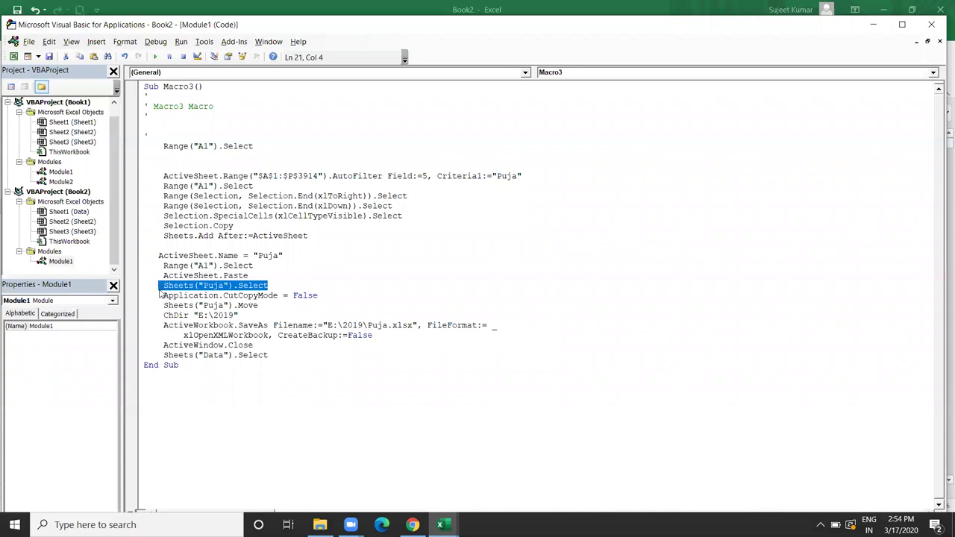
key(Delete)
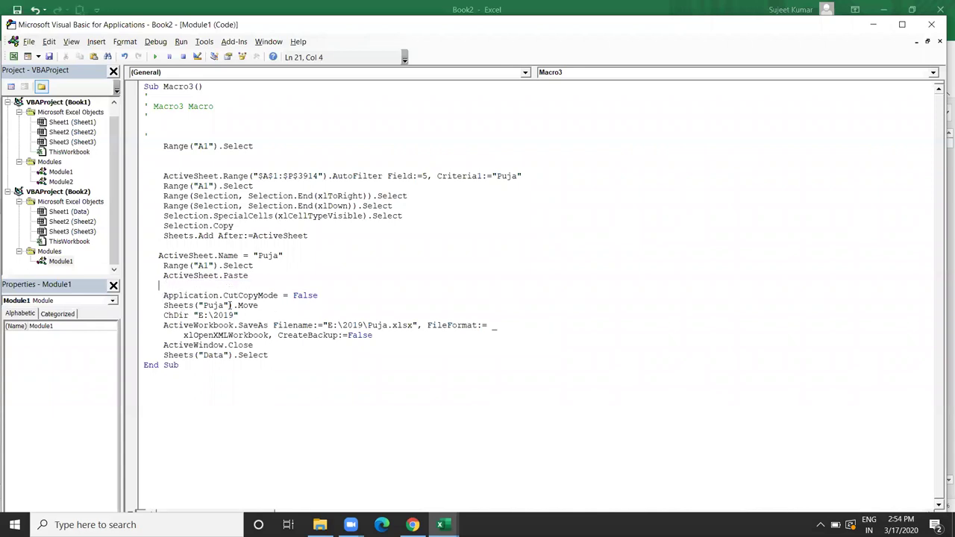
drag(233, 306, 163, 306)
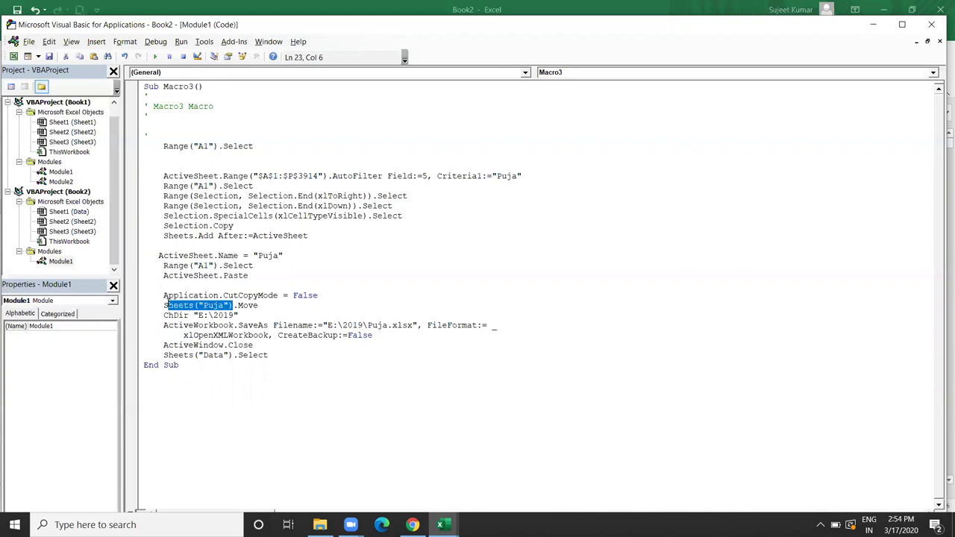
key(ctrl+v)
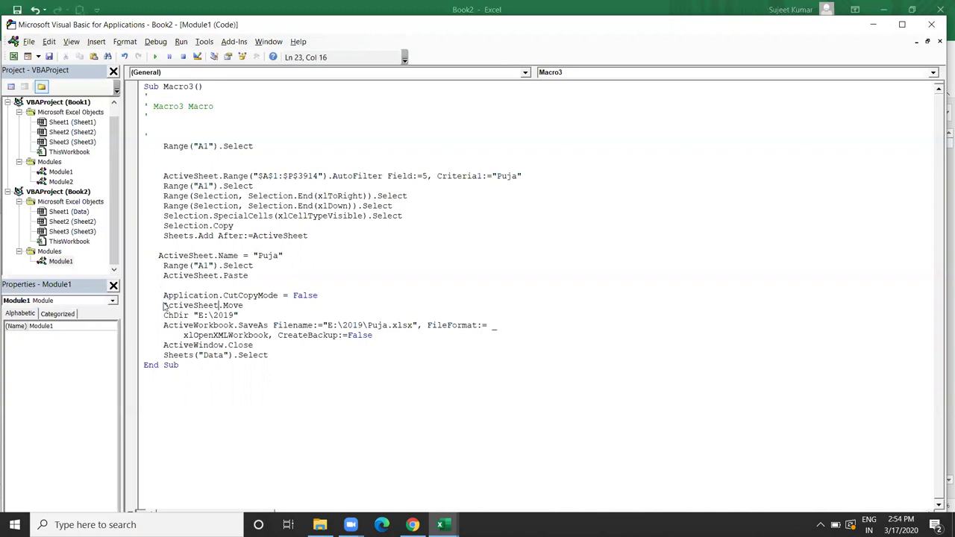
click(197, 336)
drag(258, 313, 159, 317)
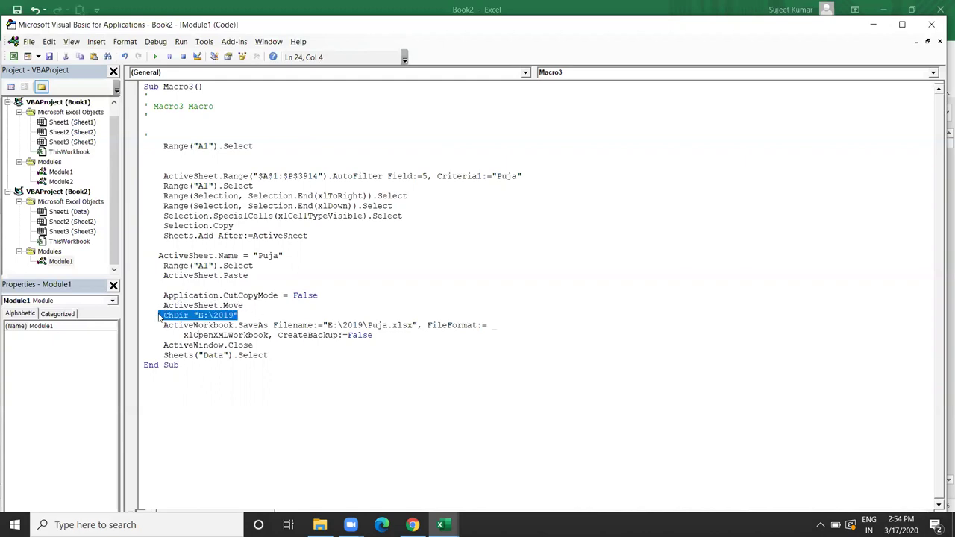
key(Delete)
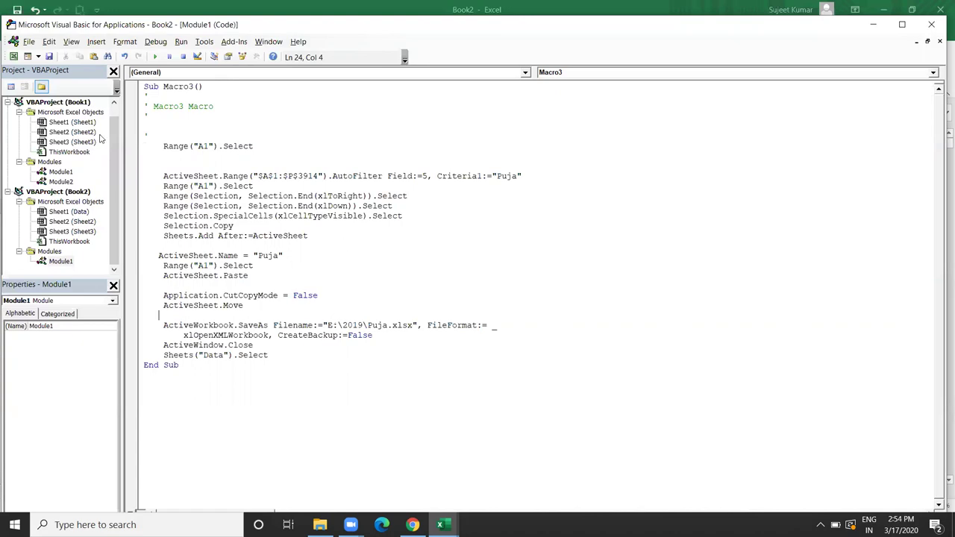
Insert the line n = InputBox('Enter Name') at the top of Macro3.
click(164, 147)
key(Return)
key(Up)
text(di)
key(BackSpace)
key(BackSpace)
text(n=inutbo)
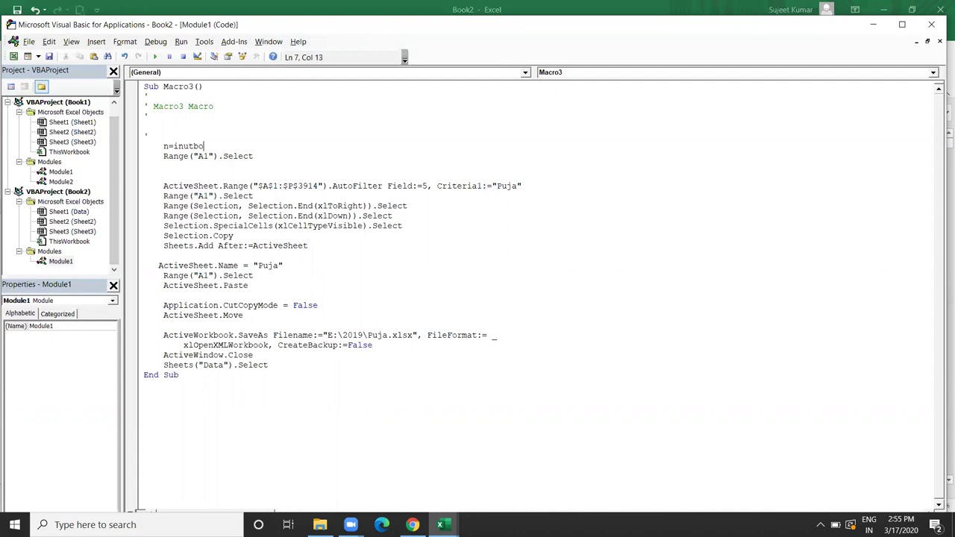
text(x()
text(")
key(Left)
key(Left)
key(Left)
text(p)
click(239, 149)
text(Enter Name"))
click(487, 196)
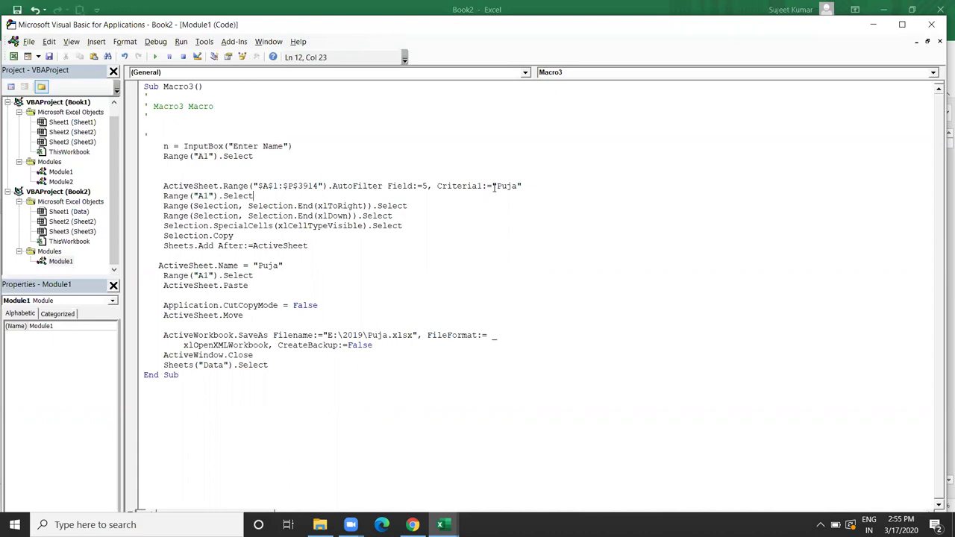
Replace the hard-coded name in Criteria1 and in the new sheet's Name with n.
drag(494, 187, 525, 187)
click(524, 187)
key(BackSpace)
key(BackSpace)
key(BackSpace)
key(BackSpace)
key(BackSpace)
key(BackSpace)
text(n)
double_click(166, 146)
click(289, 273)
drag(284, 266, 253, 267)
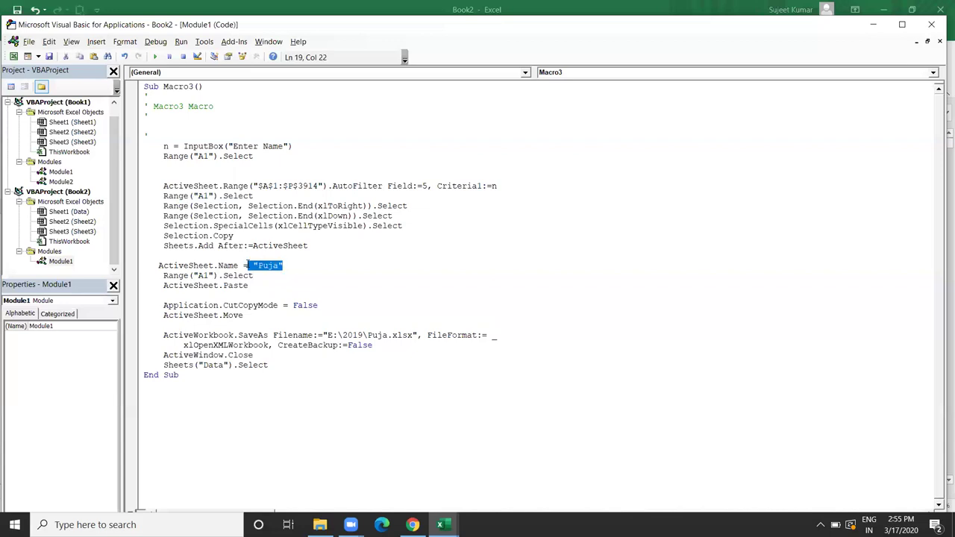
text(n)
Change the SaveAs filename to 'E:\2019\' & n & '.xlsx' and return to Excel.
click(163, 147)
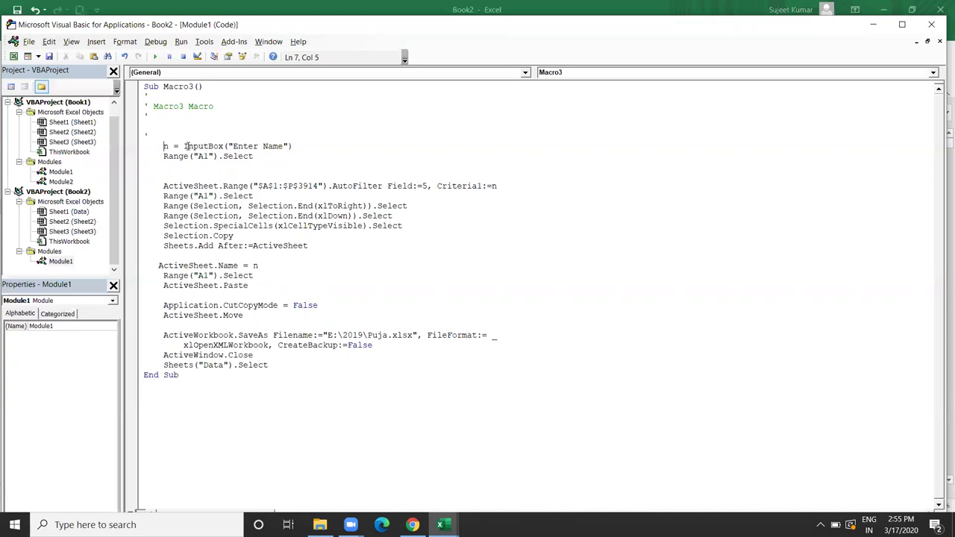
drag(498, 187, 495, 192)
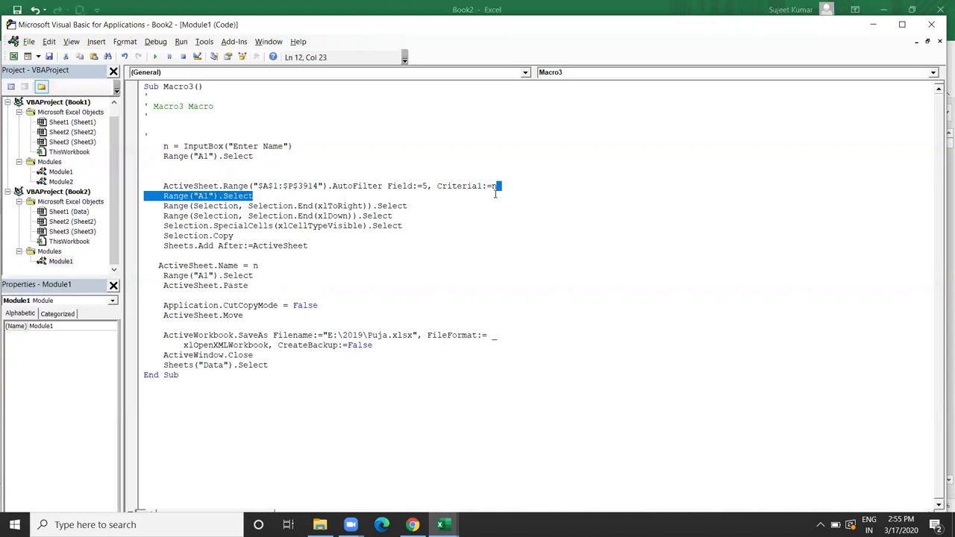
click(422, 237)
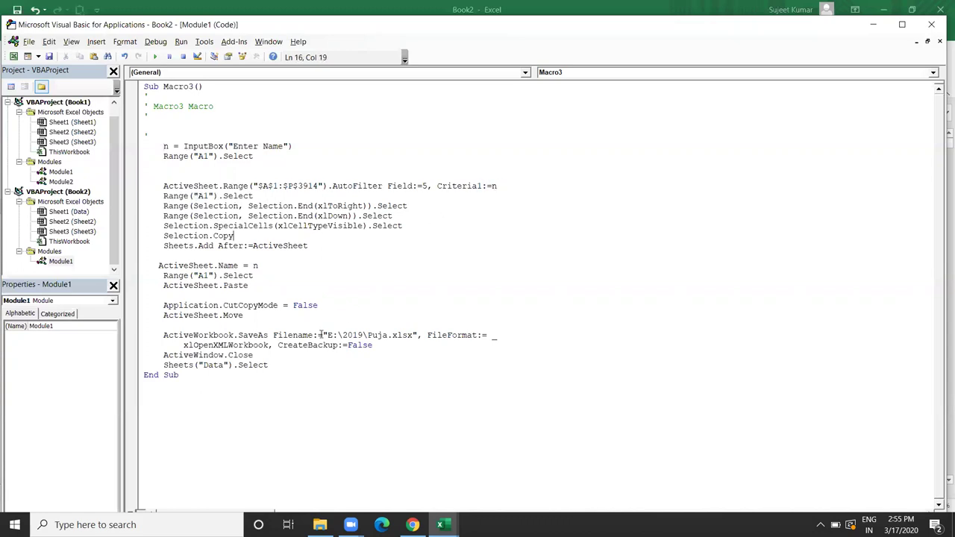
click(371, 336)
key(Left)
text(" )
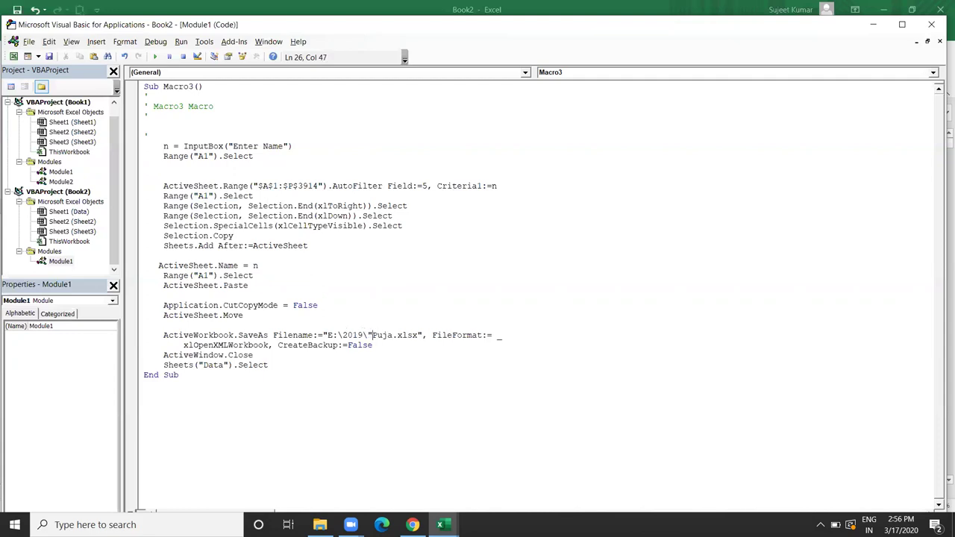
text(&)
key(Delete)
key(Delete)
key(Delete)
key(Delete)
text(&)
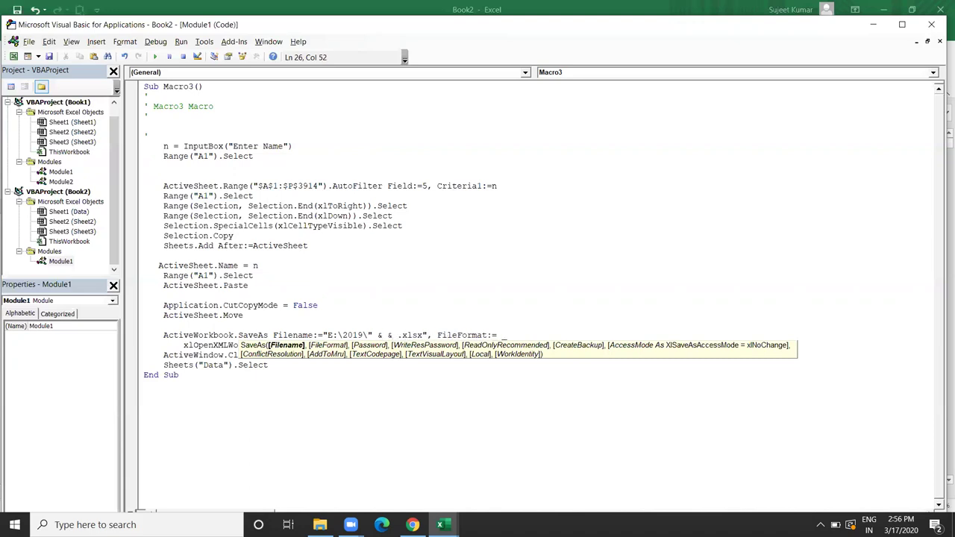
key(BackSpace)
key(BackSpace)
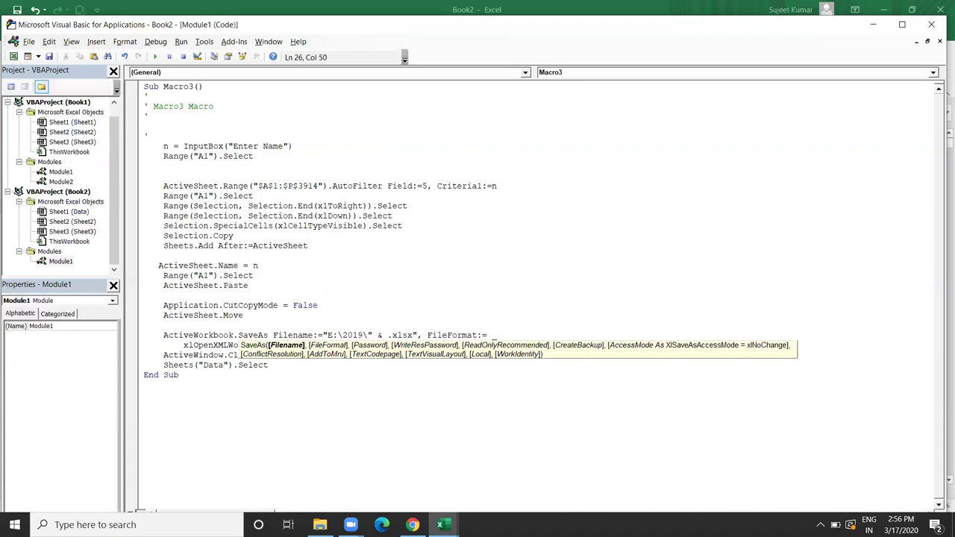
text(n )
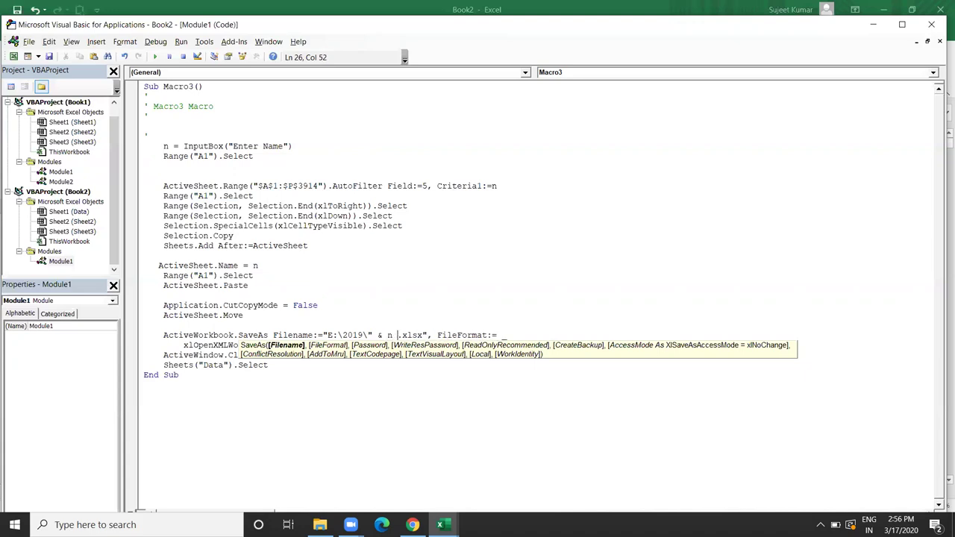
text(& ")
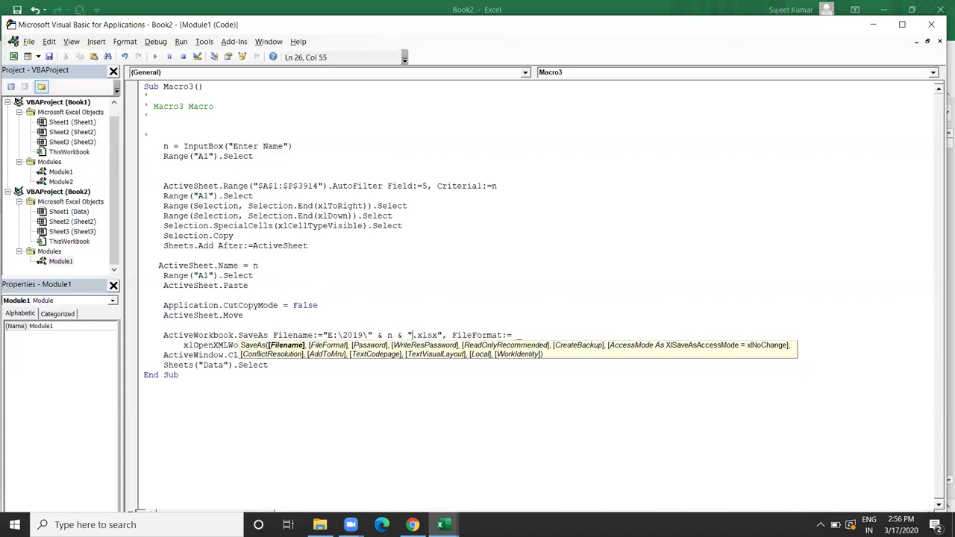
click(411, 385)
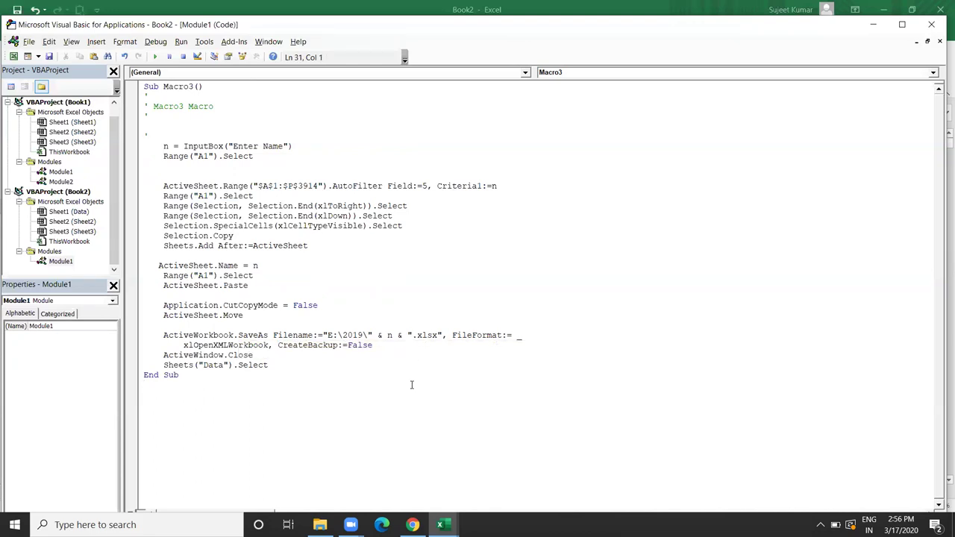
key(alt+F11)
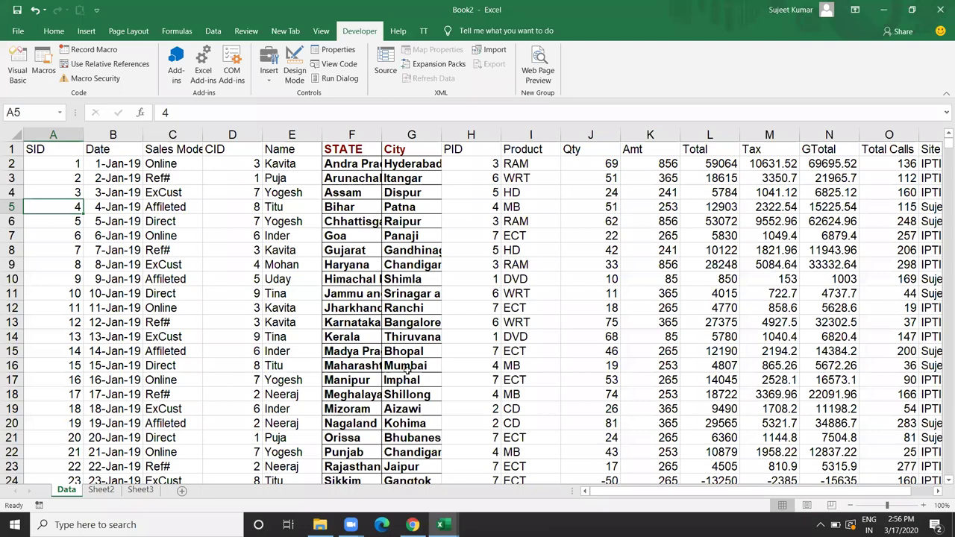
On Sheet3, enter 2020, puja and .xlsx in cells C6, D6 and E6.
click(140, 491)
click(147, 223)
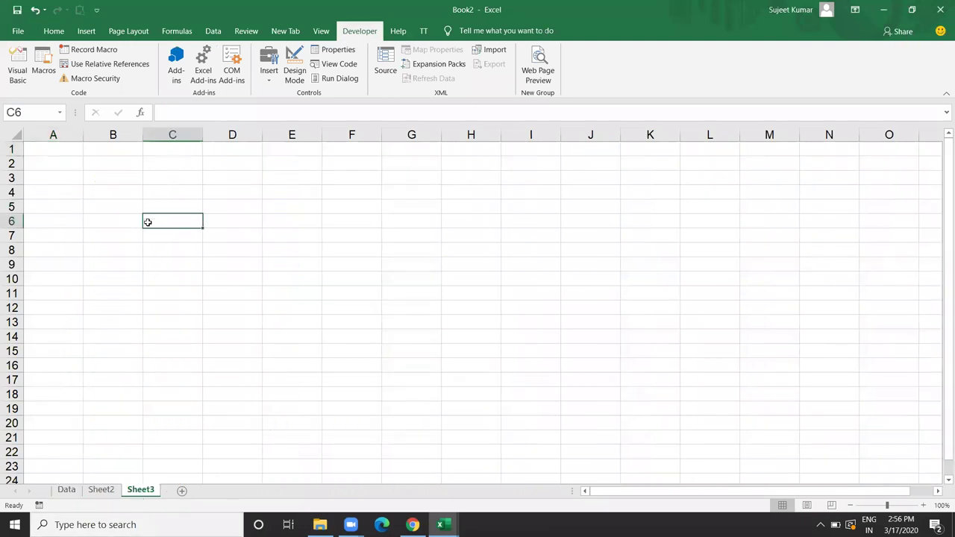
text(20)
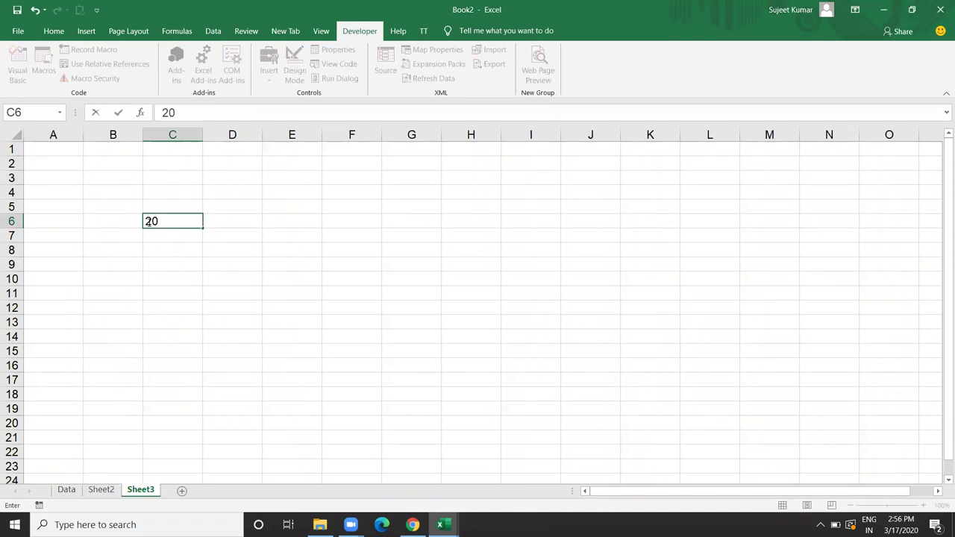
text(20)
key(Tab)
text(puja)
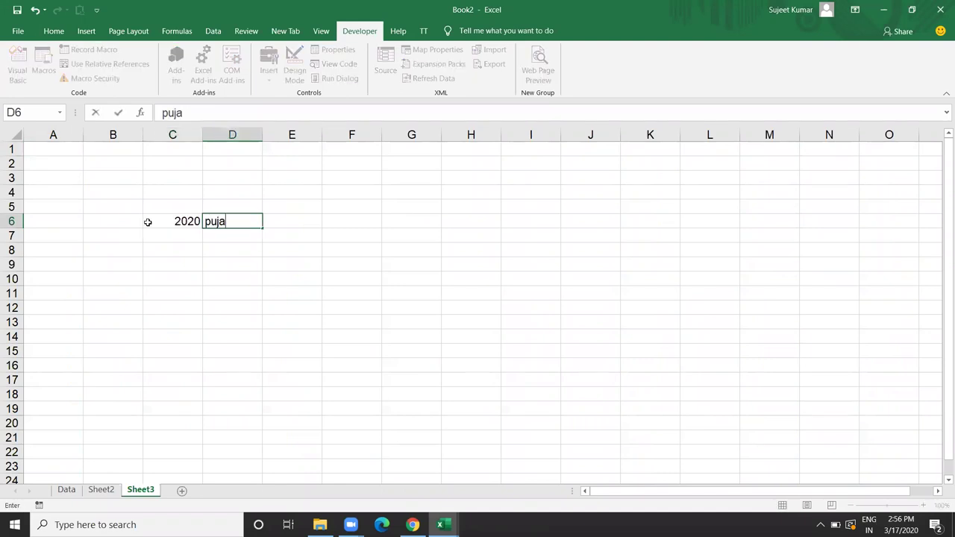
key(Tab)
text(.xlsx)
key(Return)
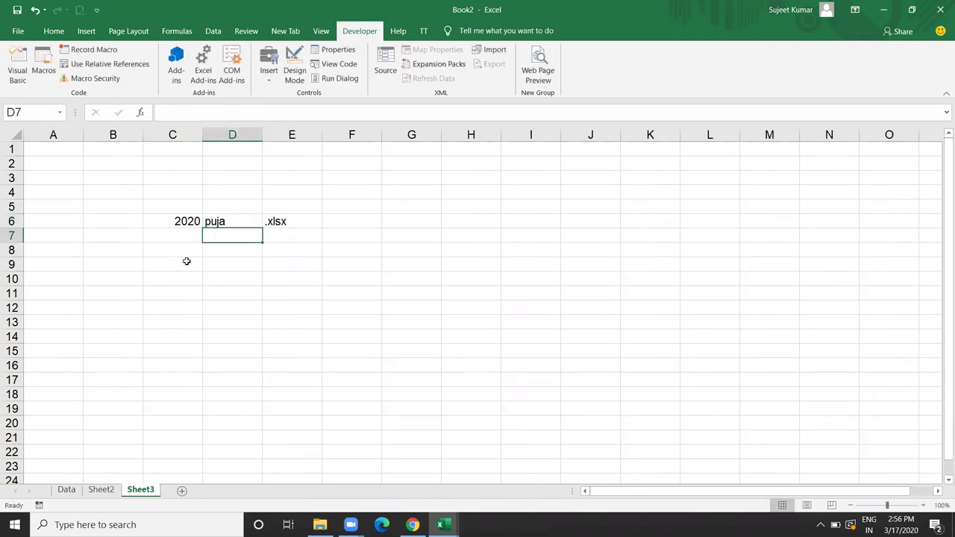
Enter =C6&D6&E6 in D7 to produce 2020puja.xlsx, then return to the Macro3 code.
text(=)
key(Up)
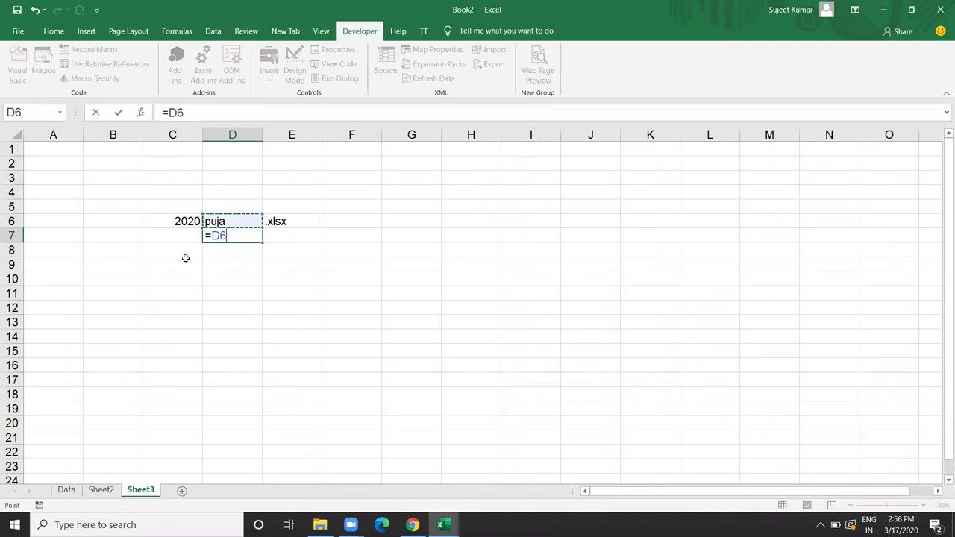
key(Left)
text(&)
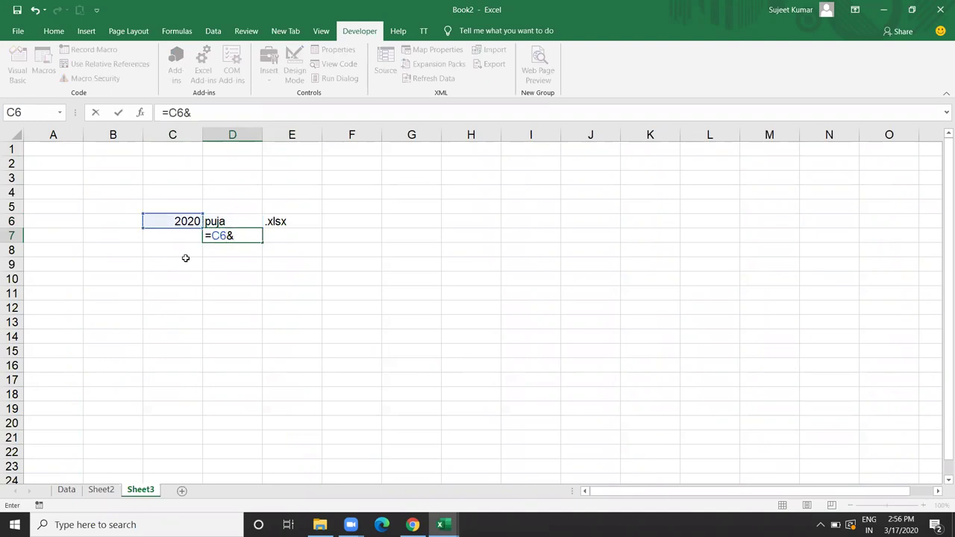
key(Up)
text(&)
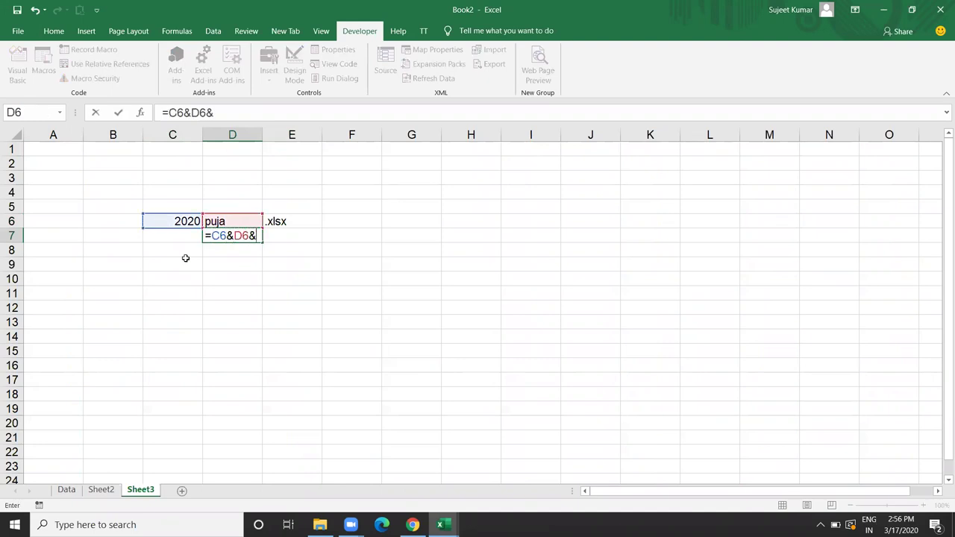
key(Up)
key(Right)
key(Return)
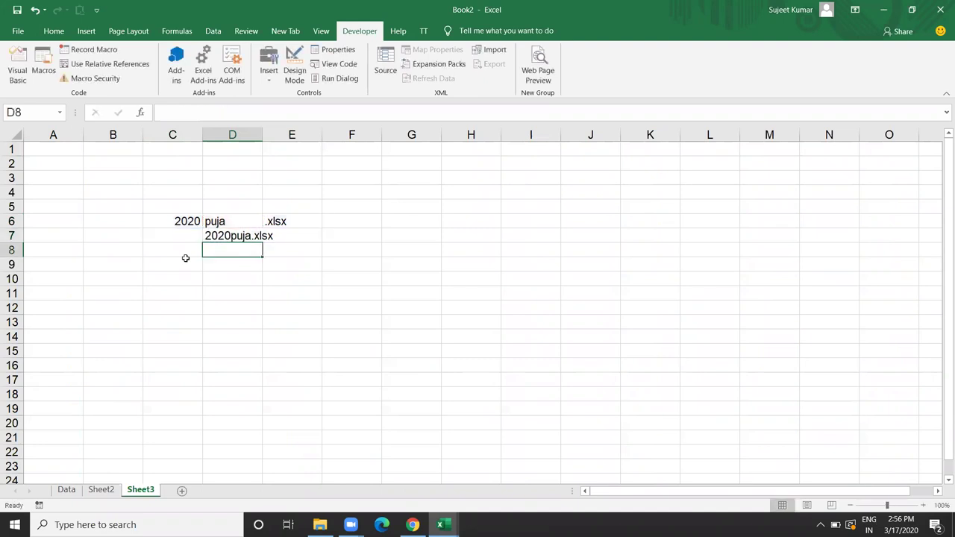
key(alt+F11)
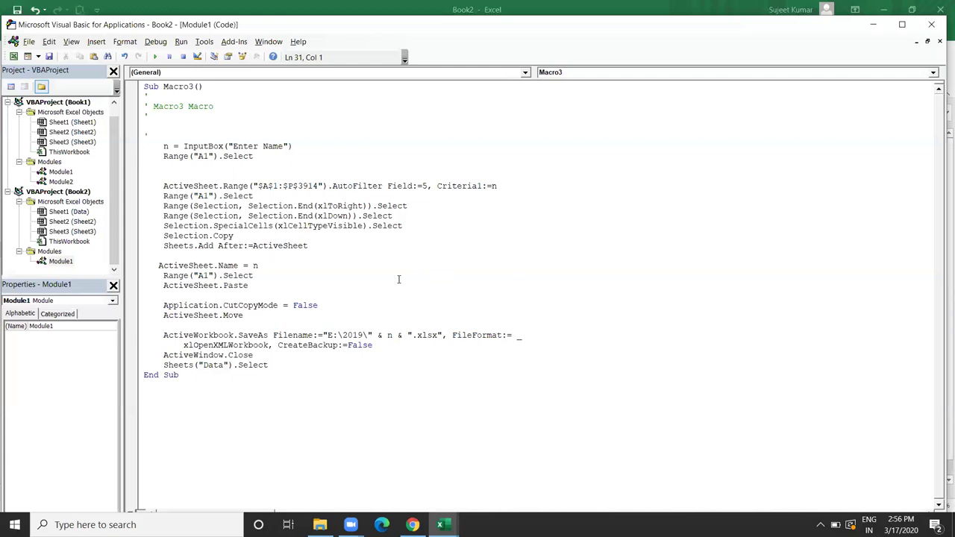
Leave the Macro3 code and return to the workbook's Data sheet.
click(389, 361)
key(alt+F11)
click(66, 490)
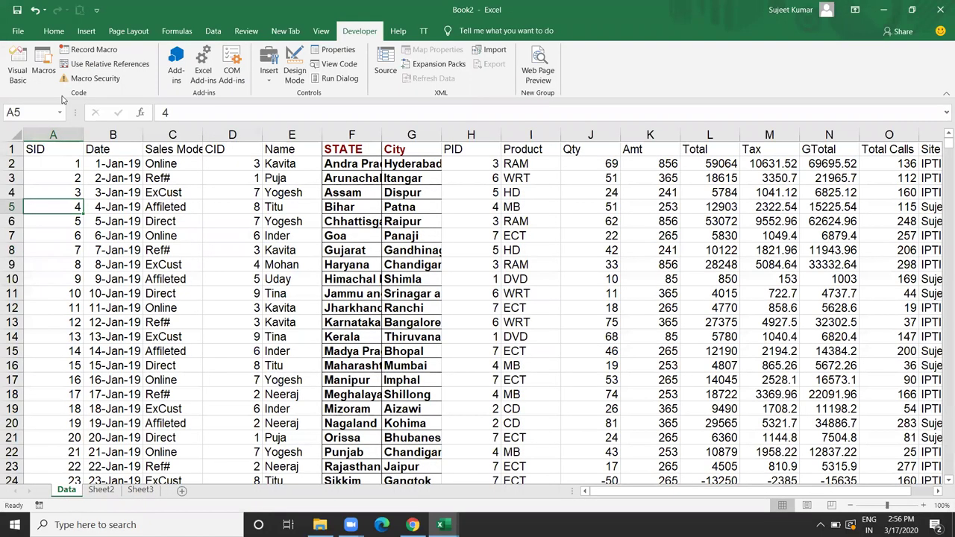
Run Macro3 with the name Tina, replacing the existing Tina workbook.
click(44, 71)
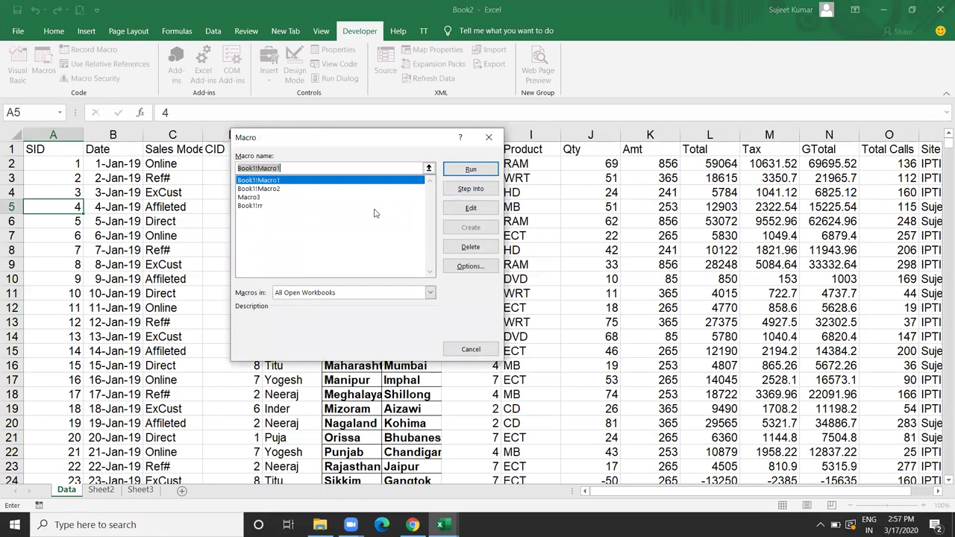
click(366, 205)
click(359, 198)
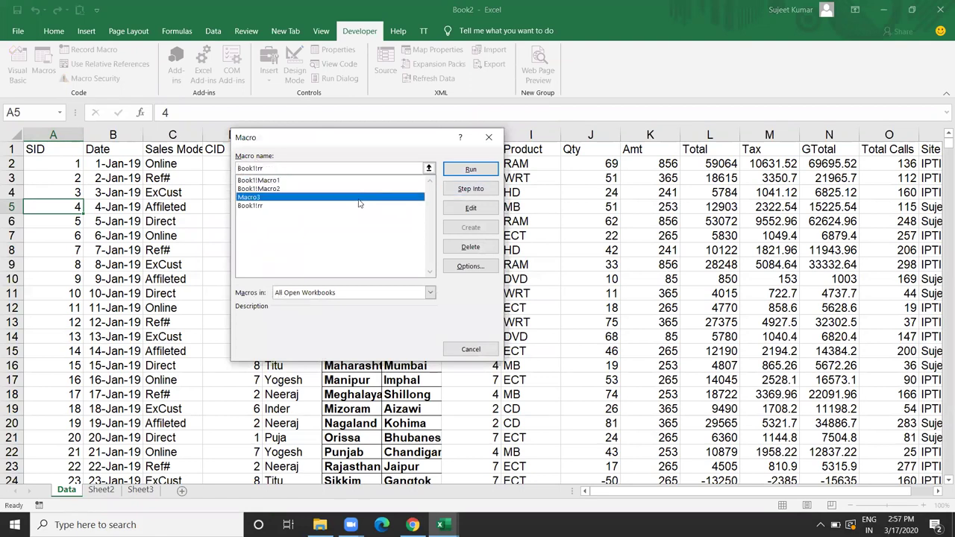
click(469, 171)
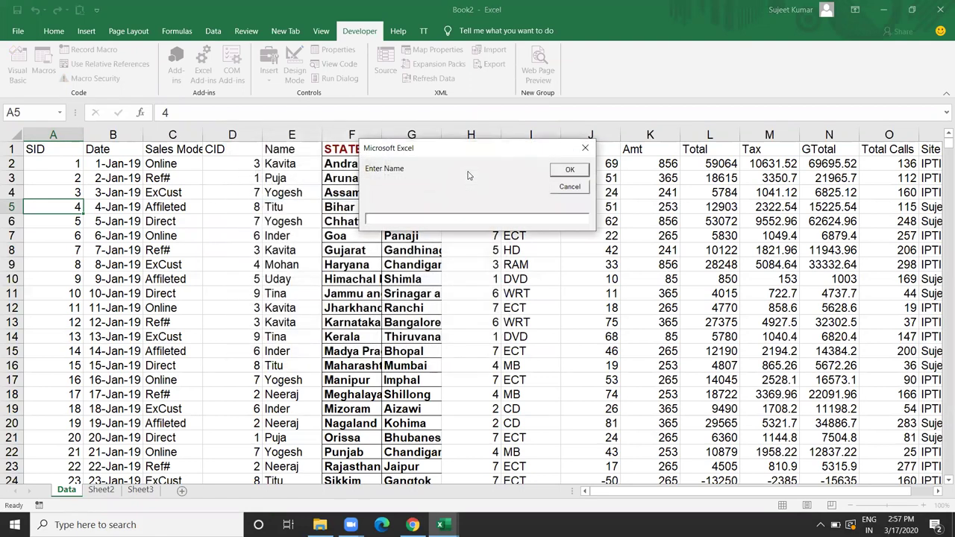
text(Tina)
click(569, 170)
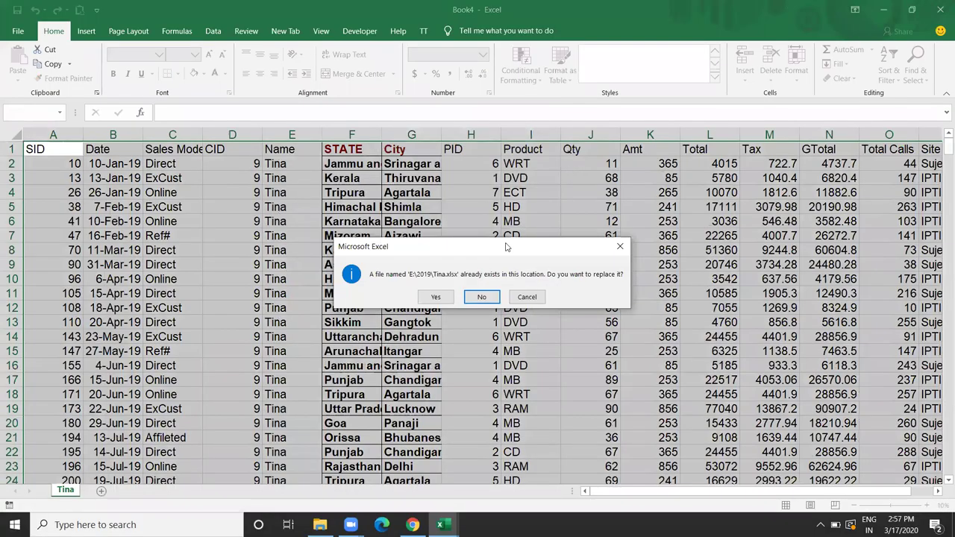
click(448, 300)
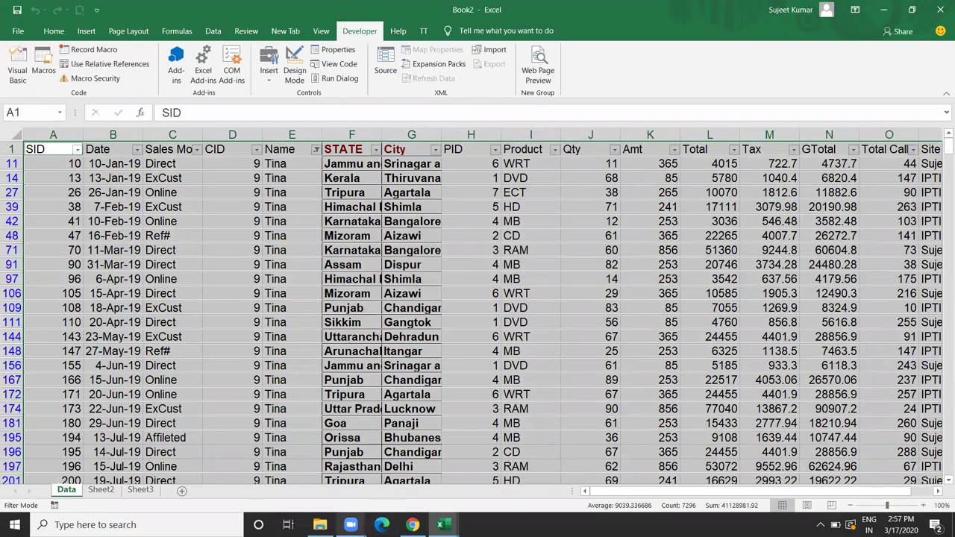
Check that the Tina workbook sits in E:\2019 beside Puja, then show the desktop.
click(320, 525)
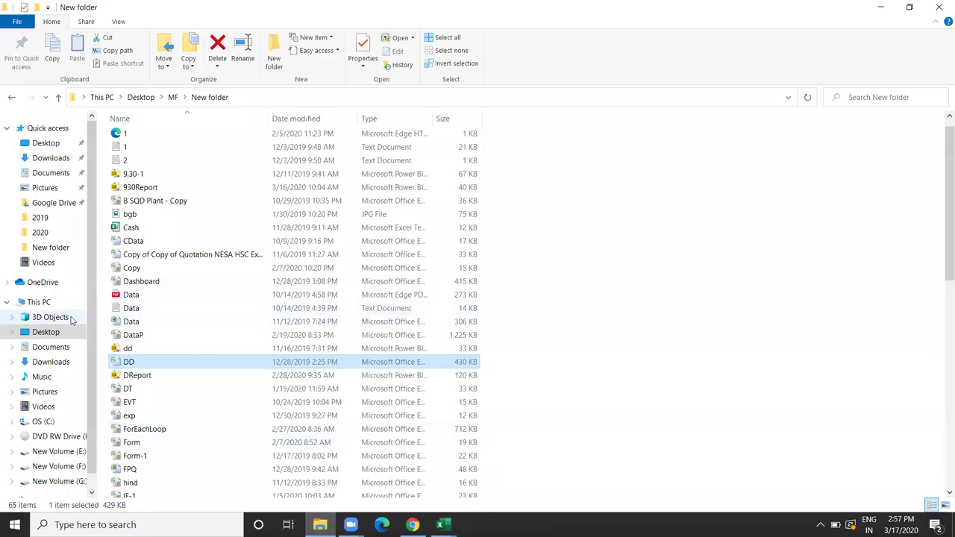
click(173, 97)
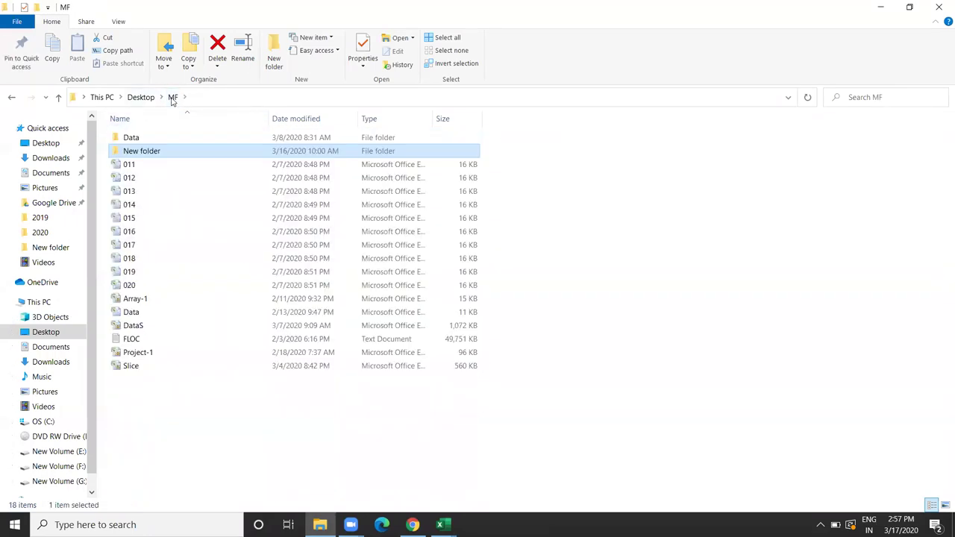
click(56, 221)
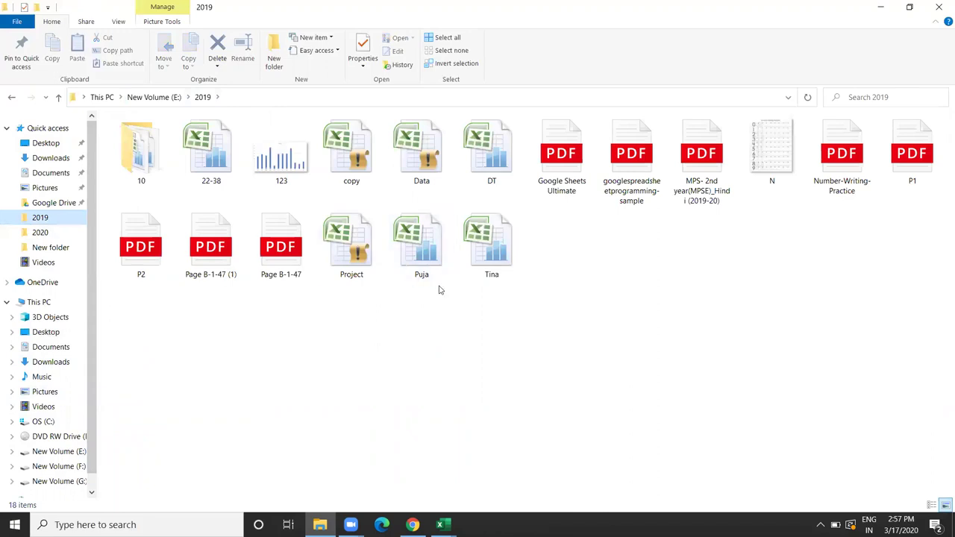
click(487, 271)
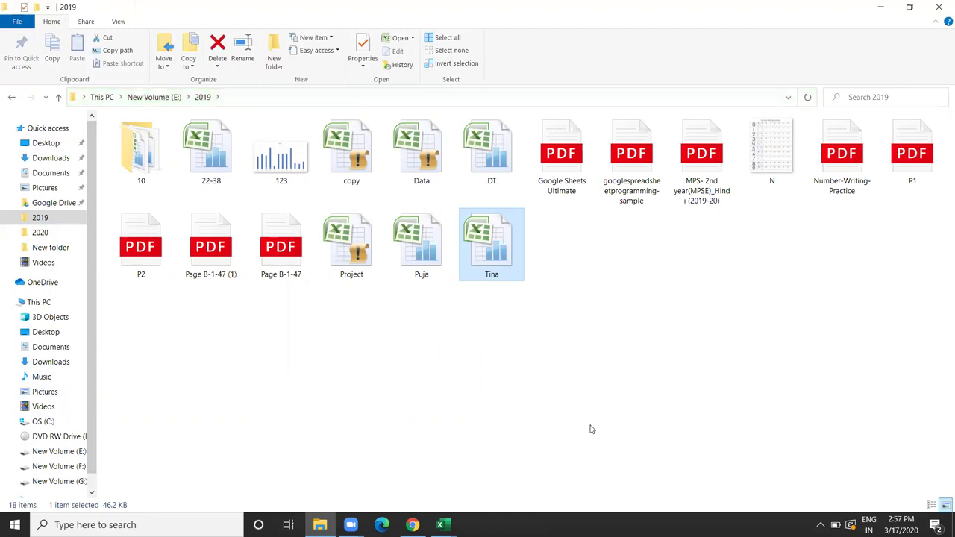
key(super+d)
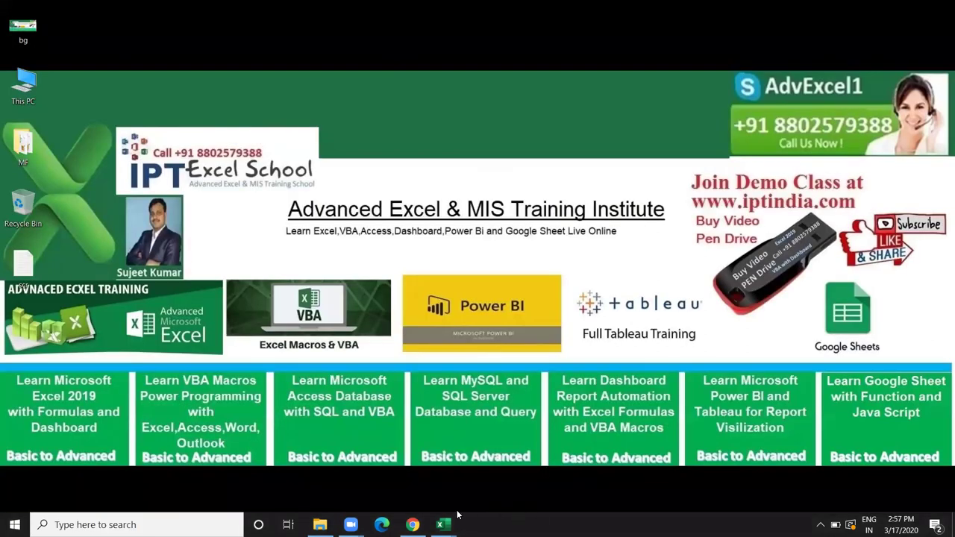
Restore the Microsoft Visual Basic for Applications window from the Excel taskbar thumbnail.
mouse_move(445, 524)
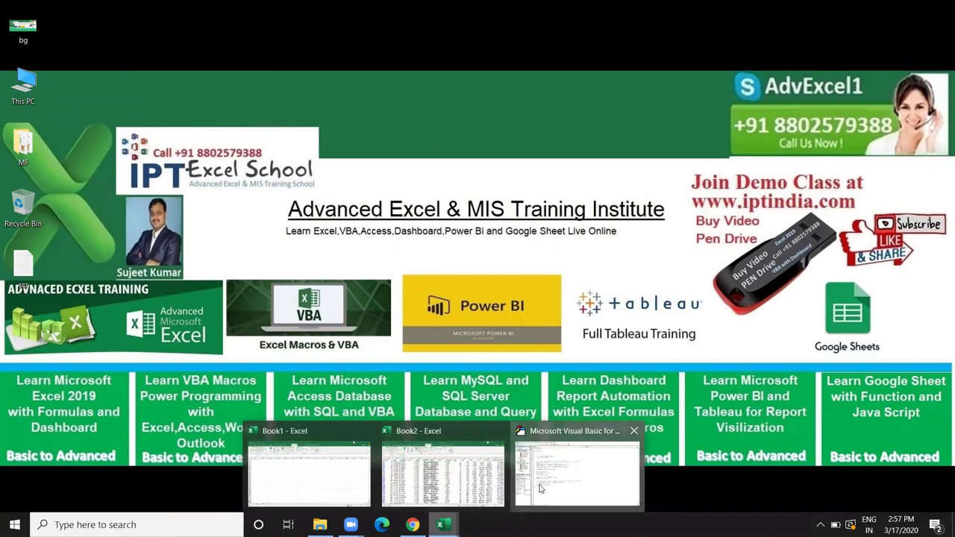
click(528, 486)
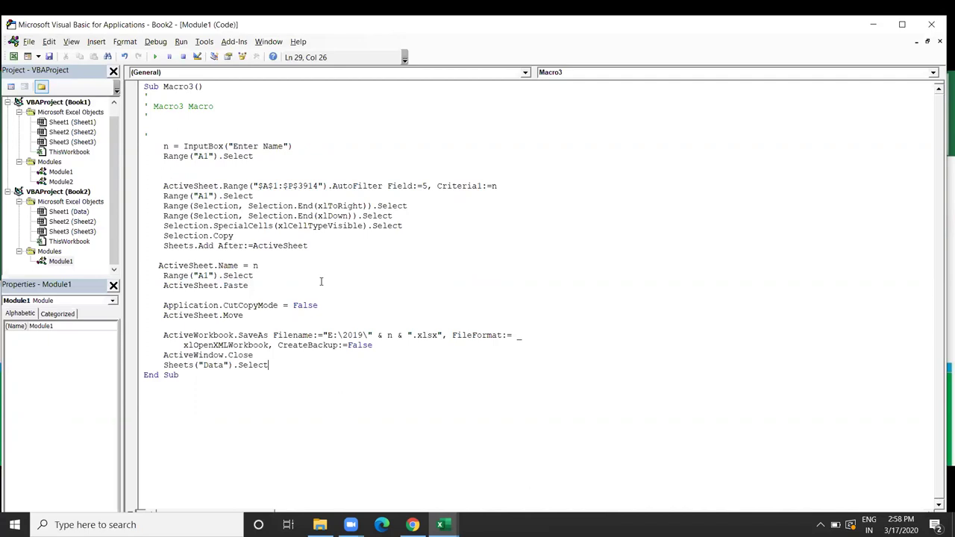
click(273, 376)
key(Return)
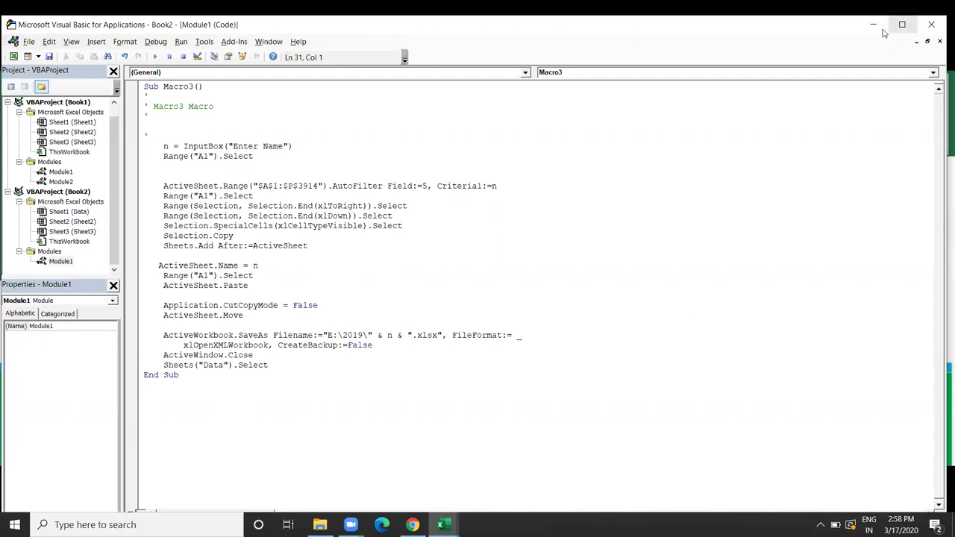
Minimize the VBA editor and bring the Book2 workbook to the front.
click(875, 27)
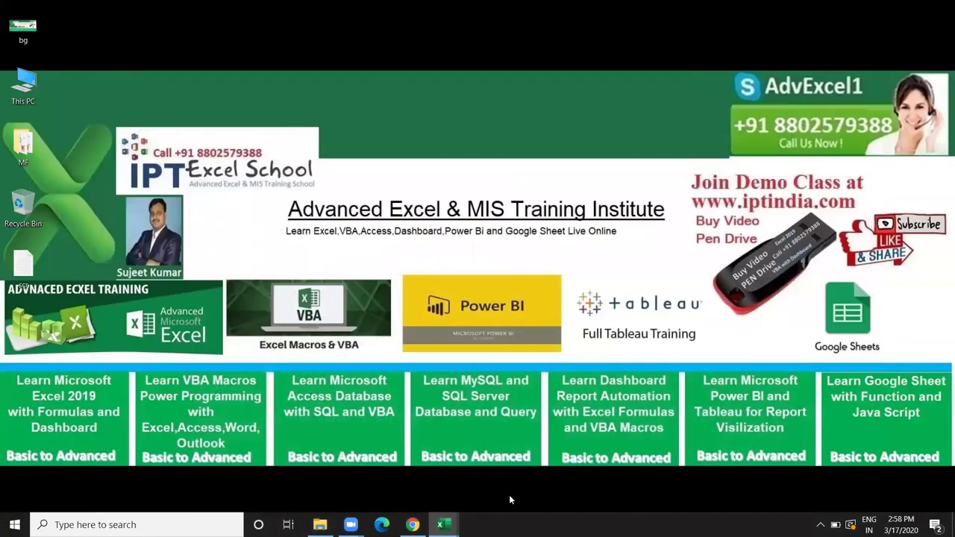
mouse_move(454, 519)
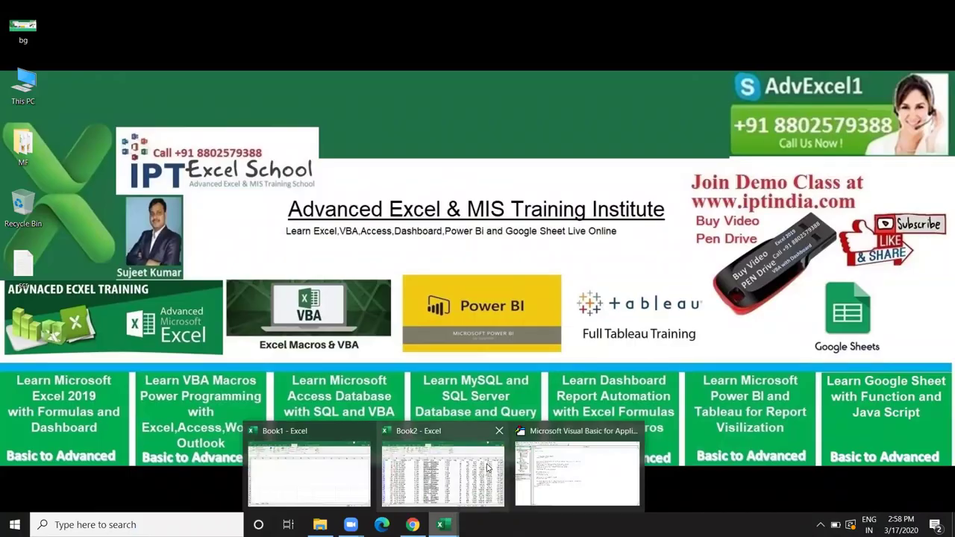
mouse_move(489, 468)
click(415, 480)
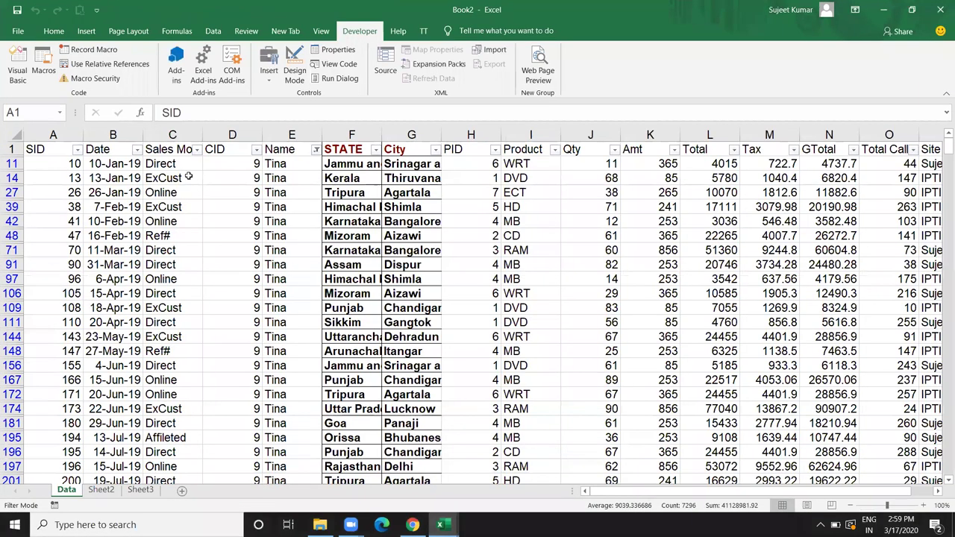
Set Macro3's shortcut to Ctrl+Shift+Q in its macro options and close the dialogs.
click(43, 74)
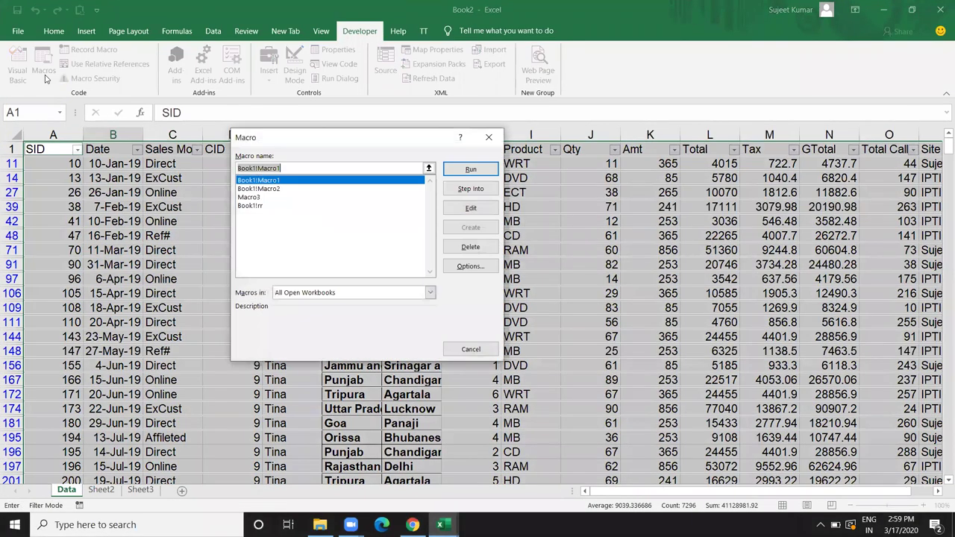
click(270, 198)
click(465, 266)
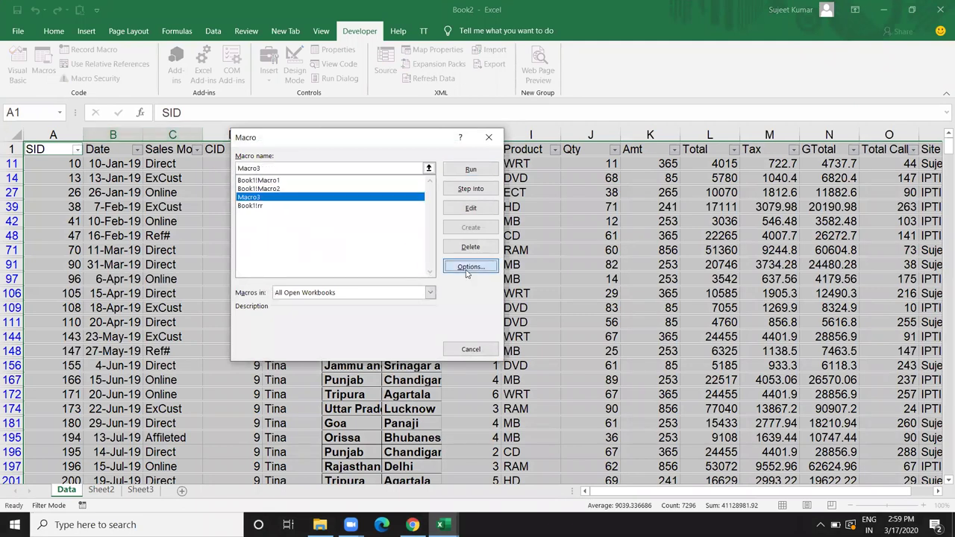
text(q)
key(BackSpace)
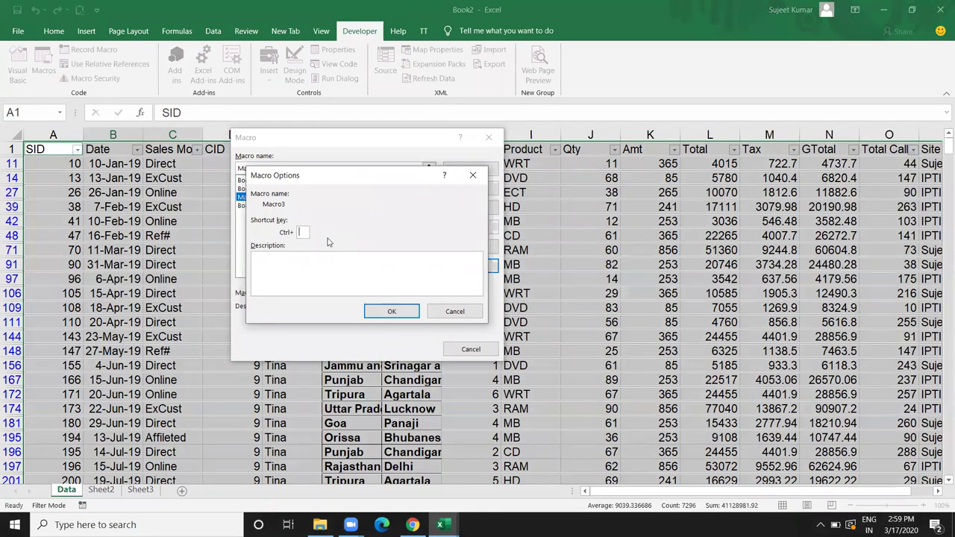
key(shift+q)
click(348, 286)
click(415, 317)
click(488, 349)
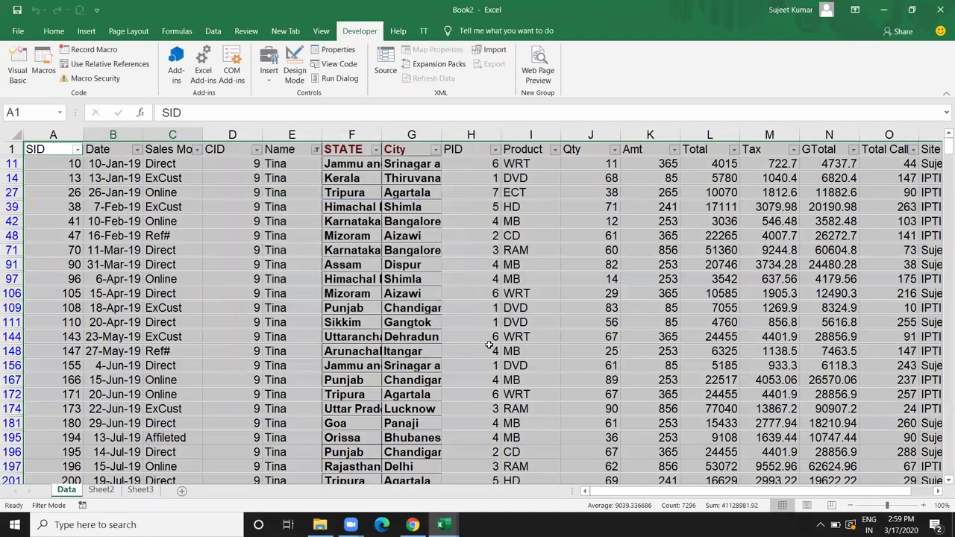
Remove the AutoFilter so all rows show, and select an empty cell beside the table.
key(ctrl+shift+l)
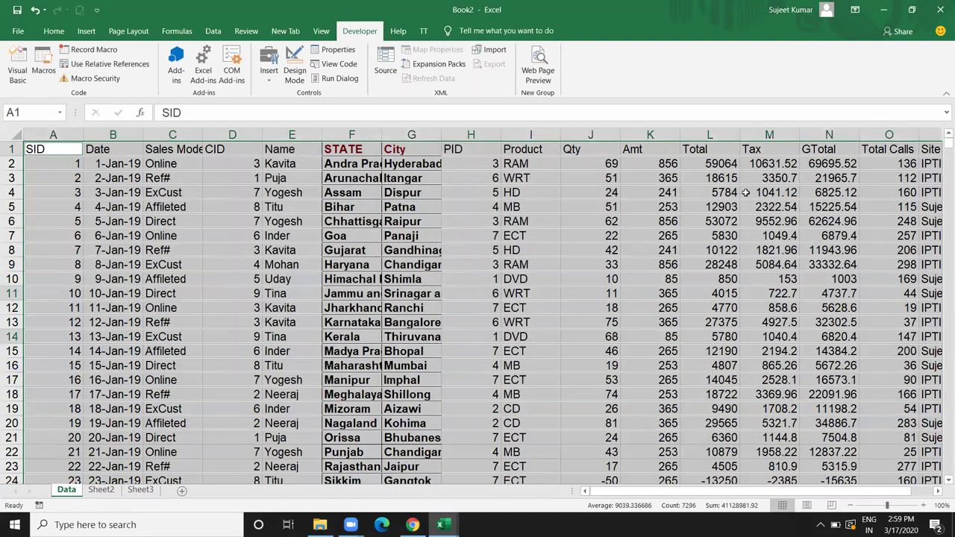
click(745, 192)
key(Right)
key(Right)
key(Right)
key(Right)
key(Right)
key(Right)
key(Right)
key(Right)
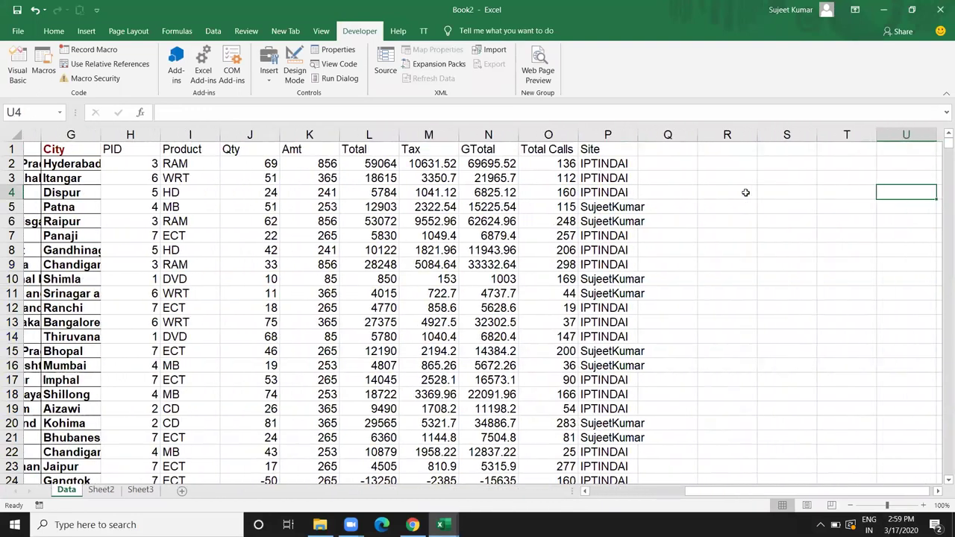
click(711, 163)
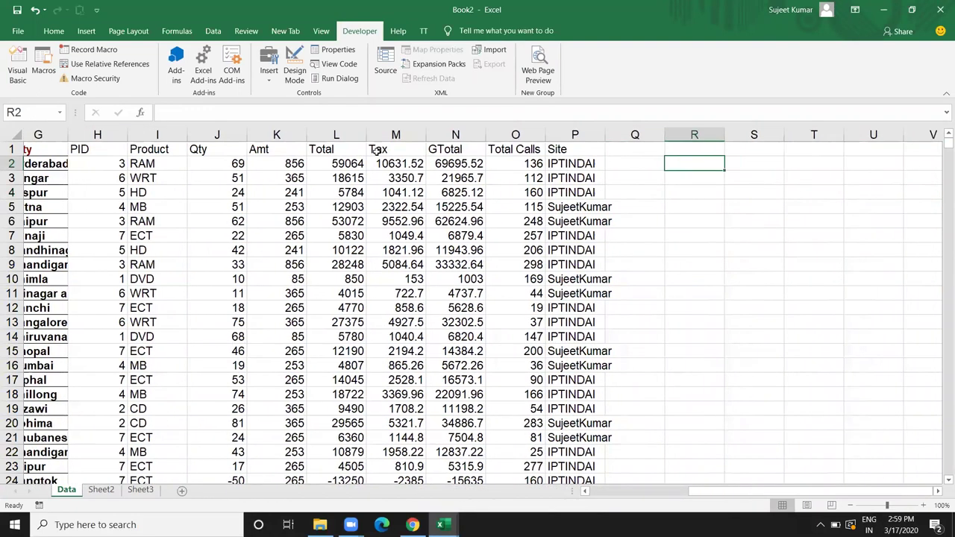
Draw a form-control button beside the table near row 3 and assign Macro3 to it.
click(267, 84)
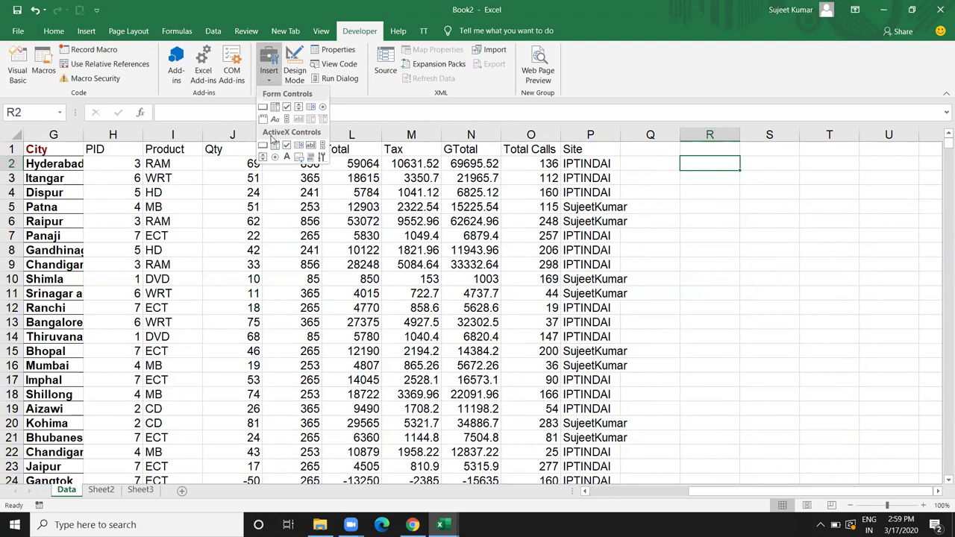
click(263, 107)
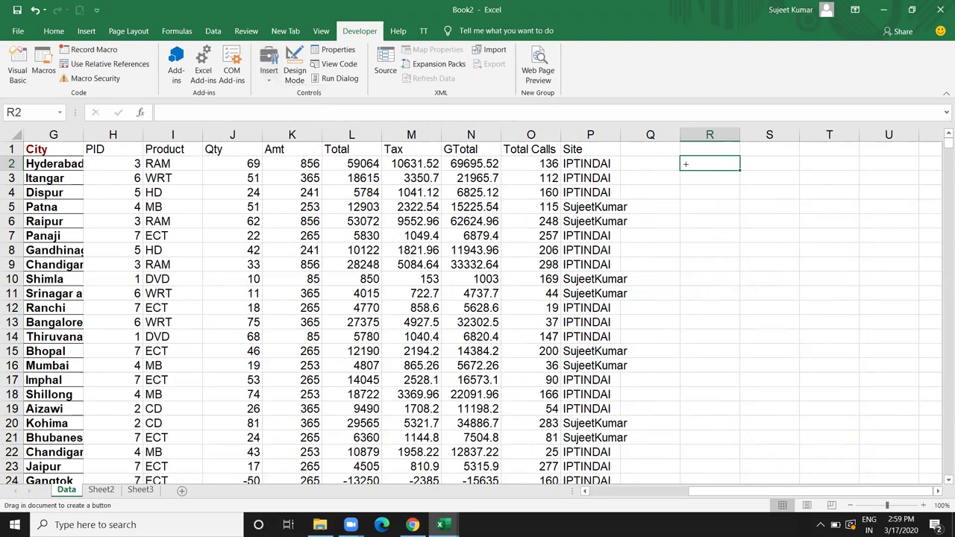
drag(685, 179, 780, 202)
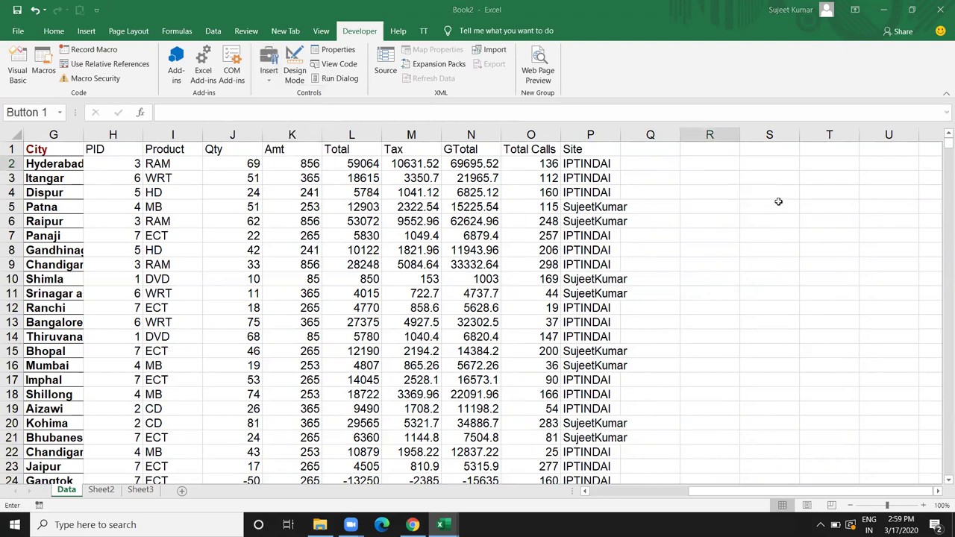
click(271, 197)
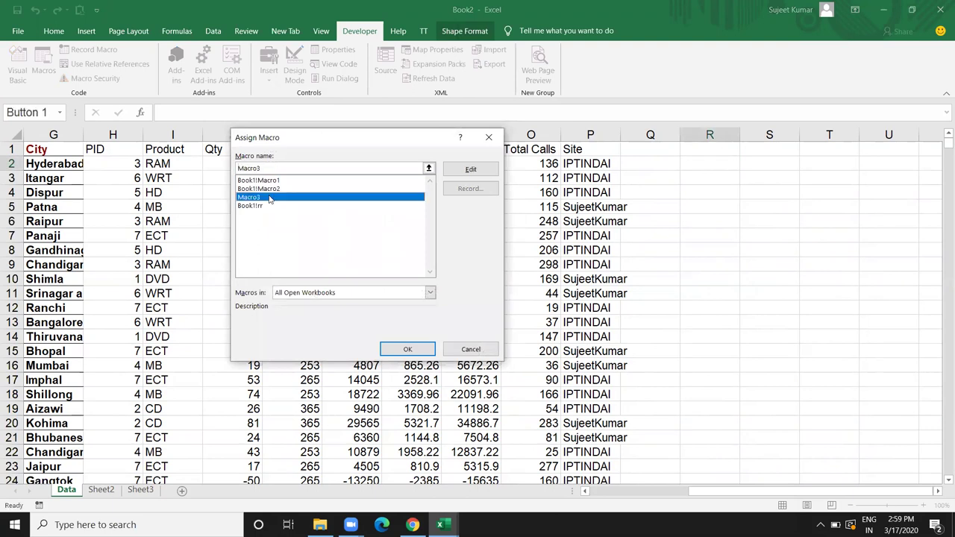
click(390, 352)
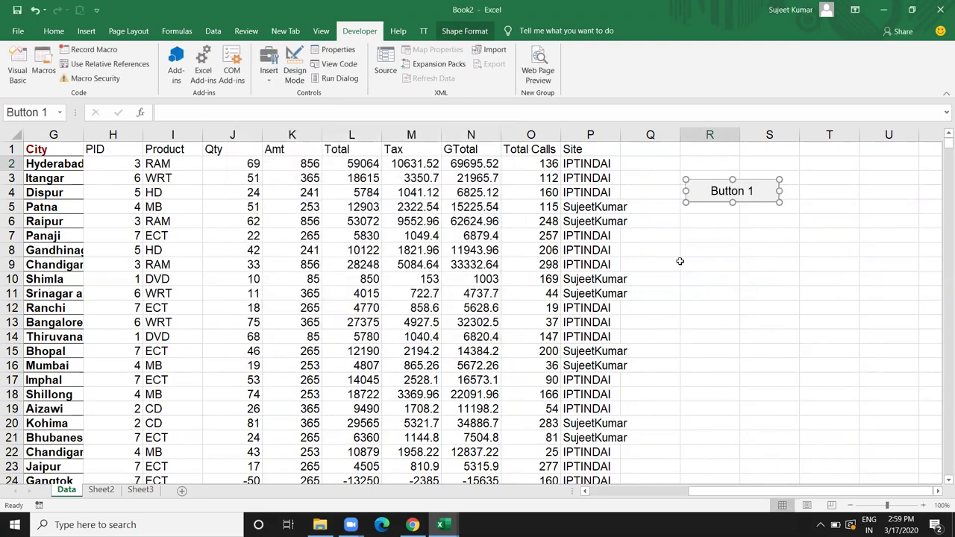
Change the button caption from 'Button 1' to 'Get Data'.
click(715, 191)
key(BackSpace)
key(Delete)
key(Delete)
key(Delete)
text(Get)
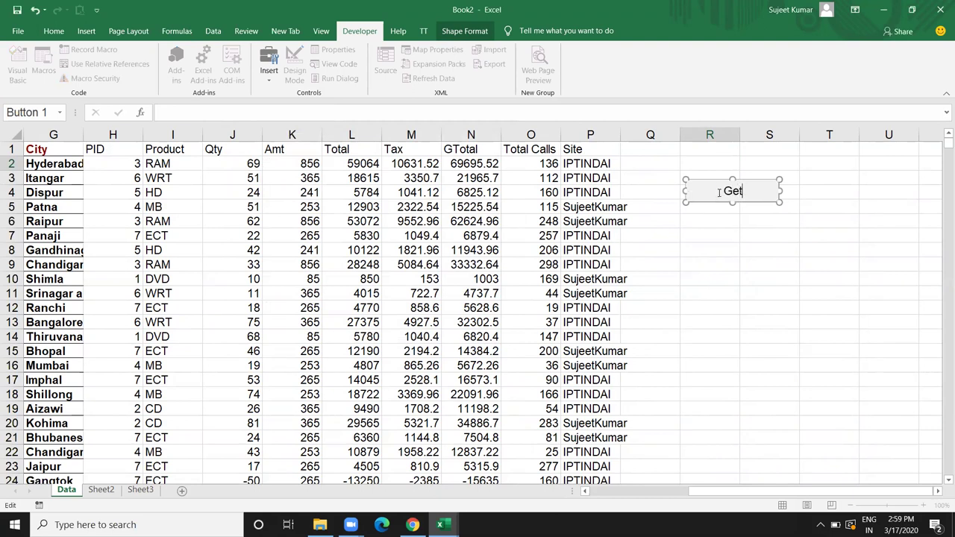
text( Data)
click(752, 231)
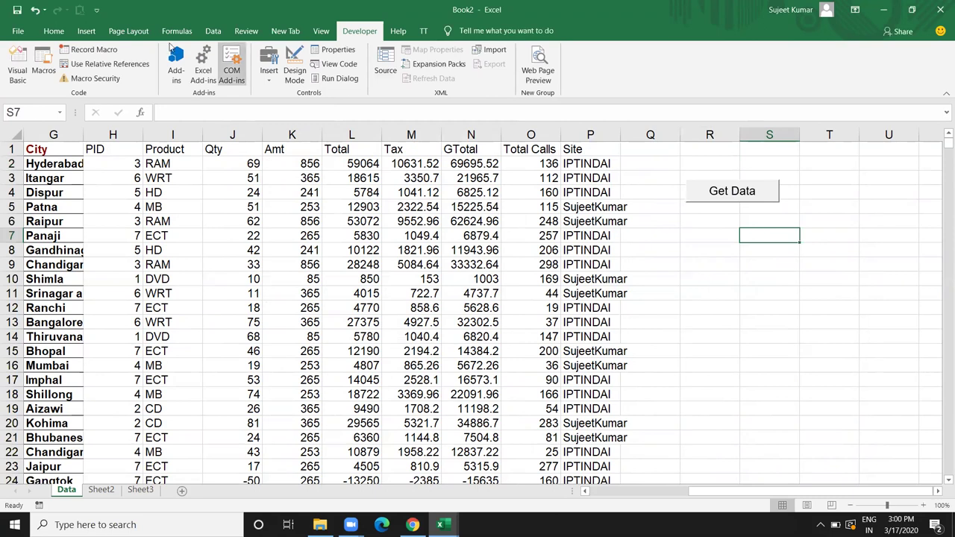
Draw a rectangle below the button, style it solid black, and type 'Get Data' in it.
click(89, 33)
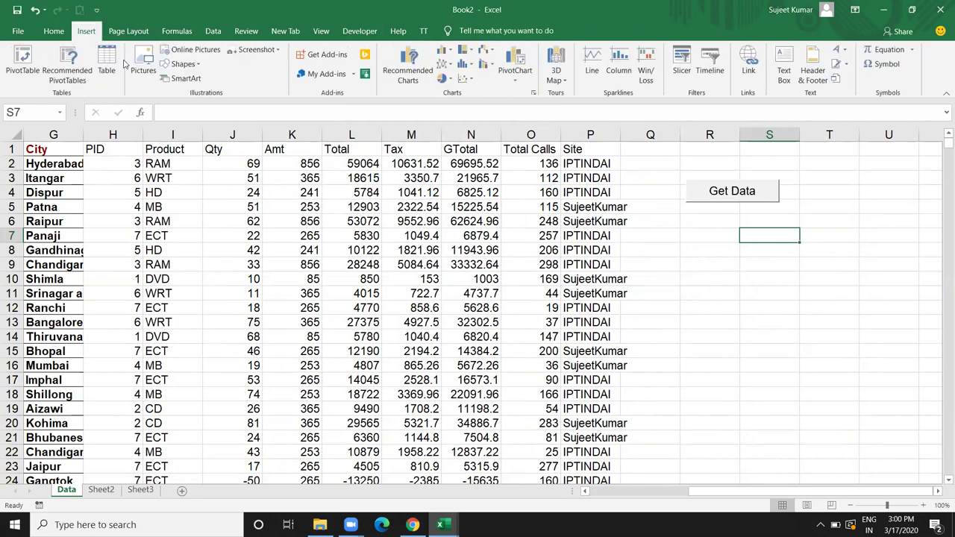
click(184, 64)
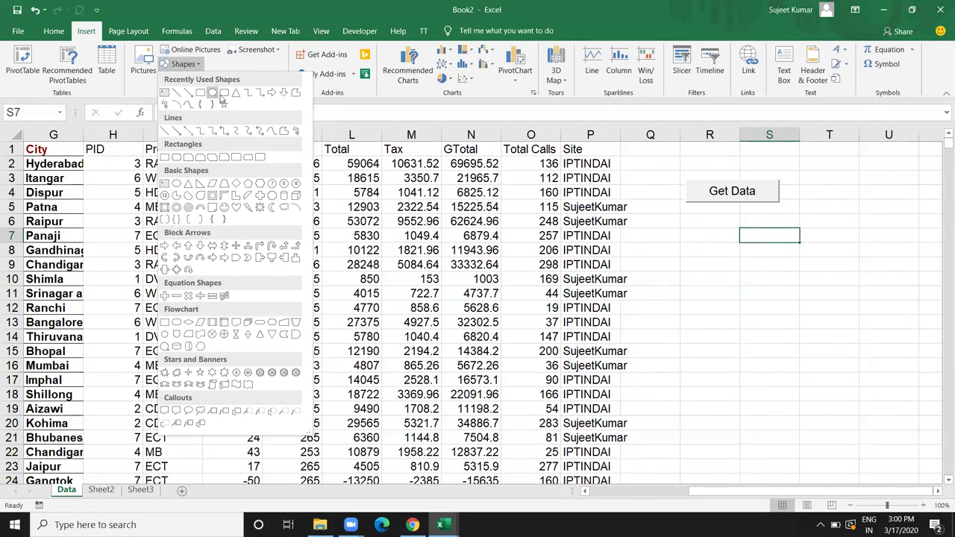
click(221, 93)
drag(701, 248, 811, 278)
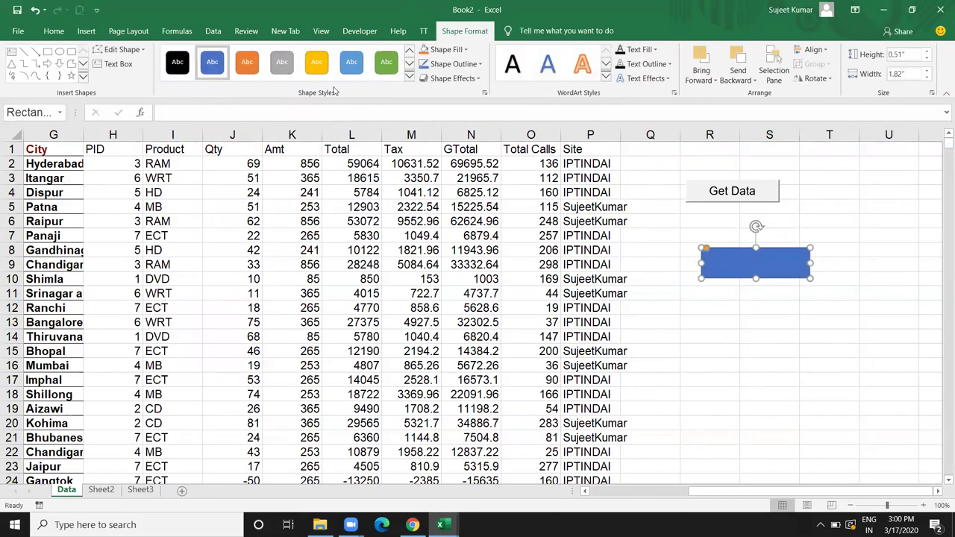
click(412, 81)
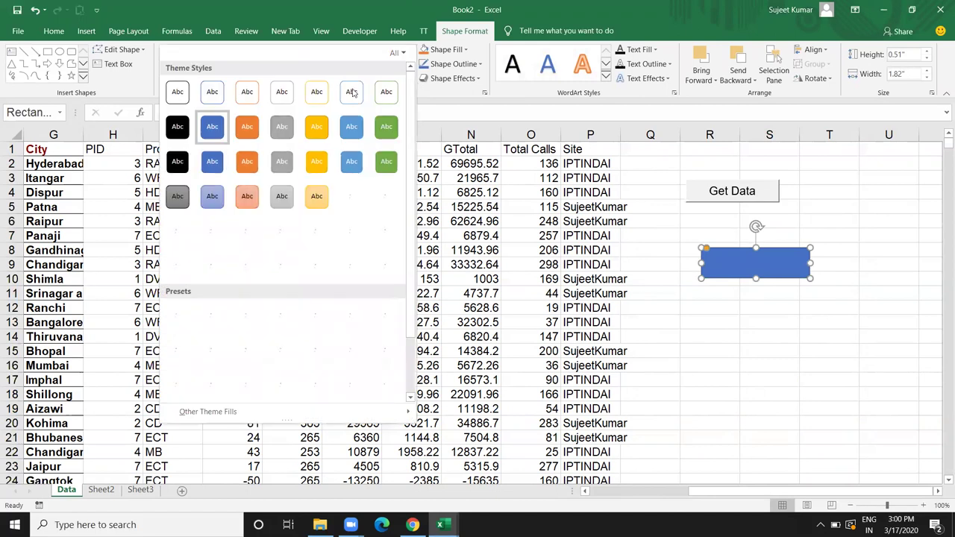
click(180, 131)
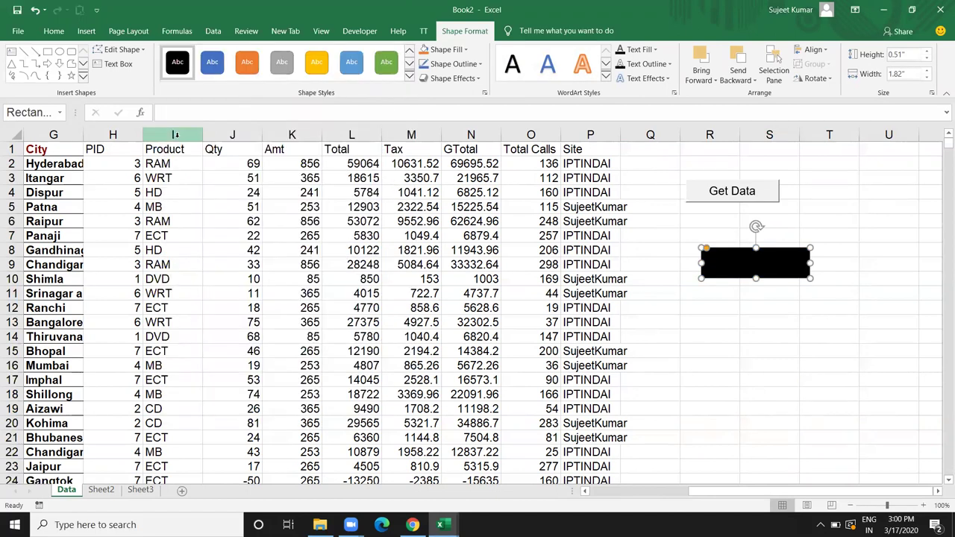
text(Get )
text(Data)
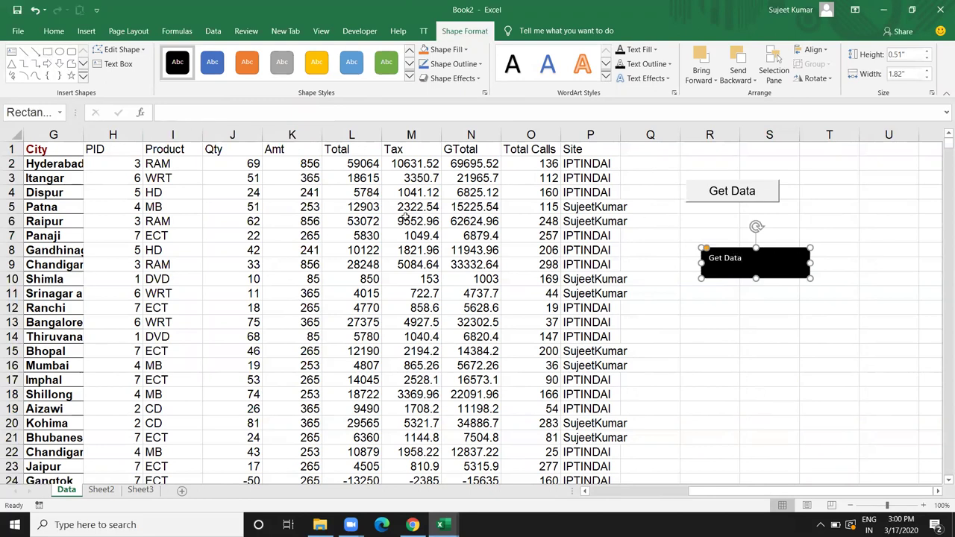
Centre the shape's text horizontally and vertically and enlarge it to 24 pt.
click(54, 31)
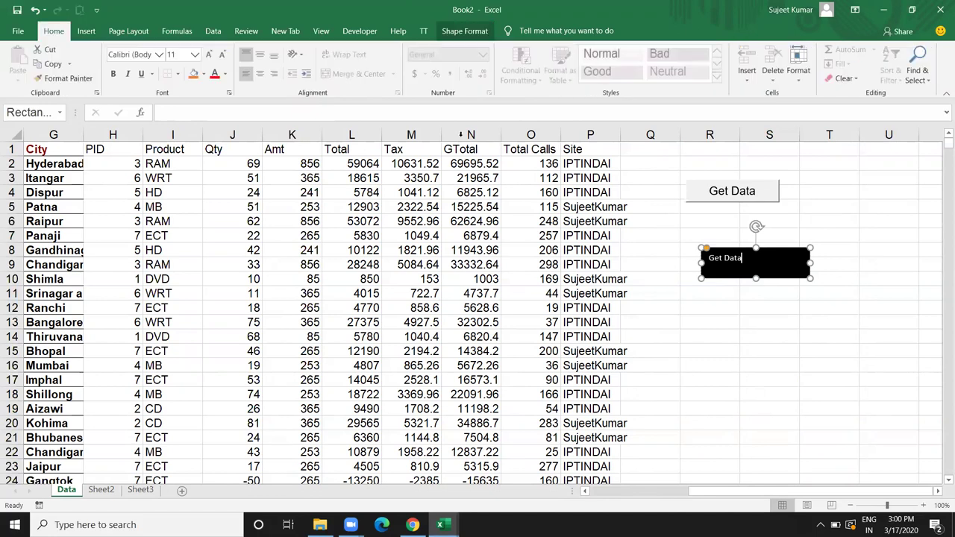
click(728, 336)
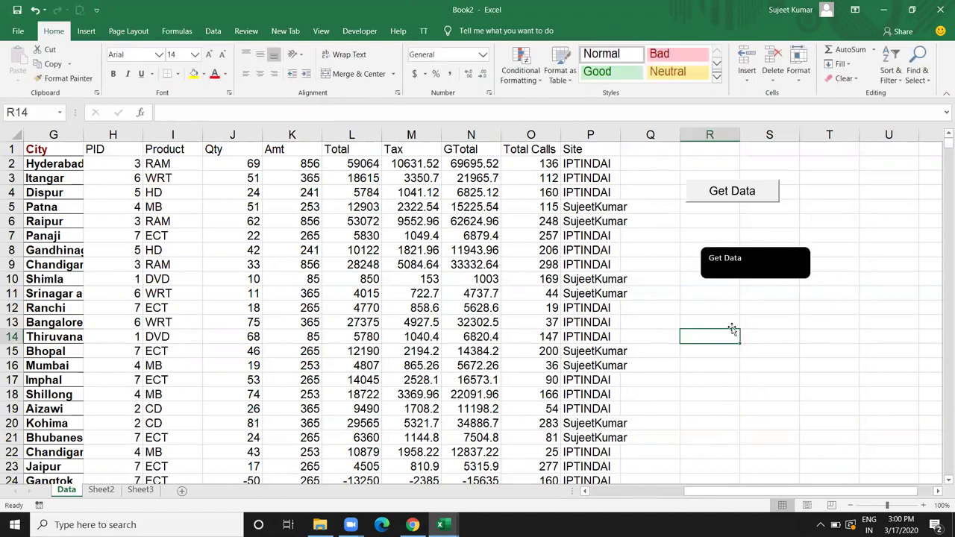
click(743, 278)
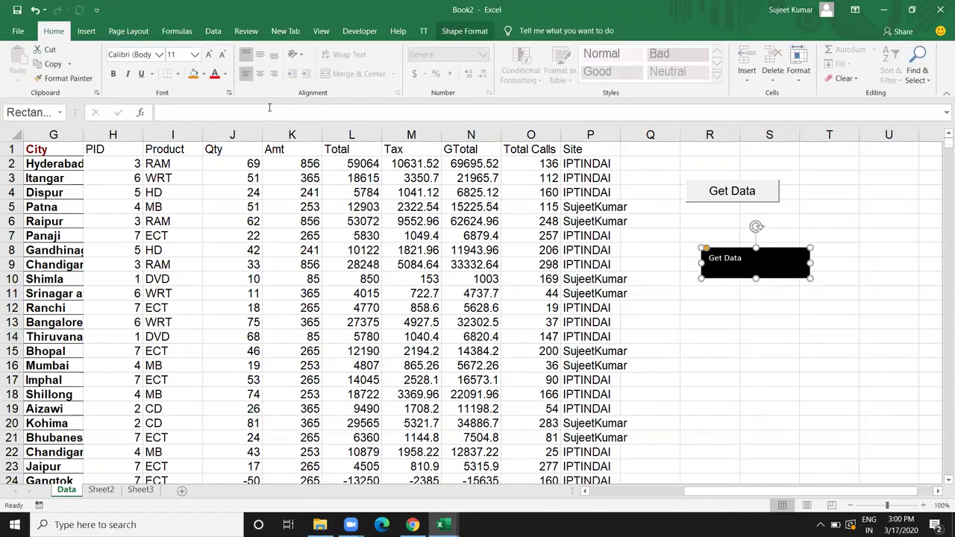
click(260, 74)
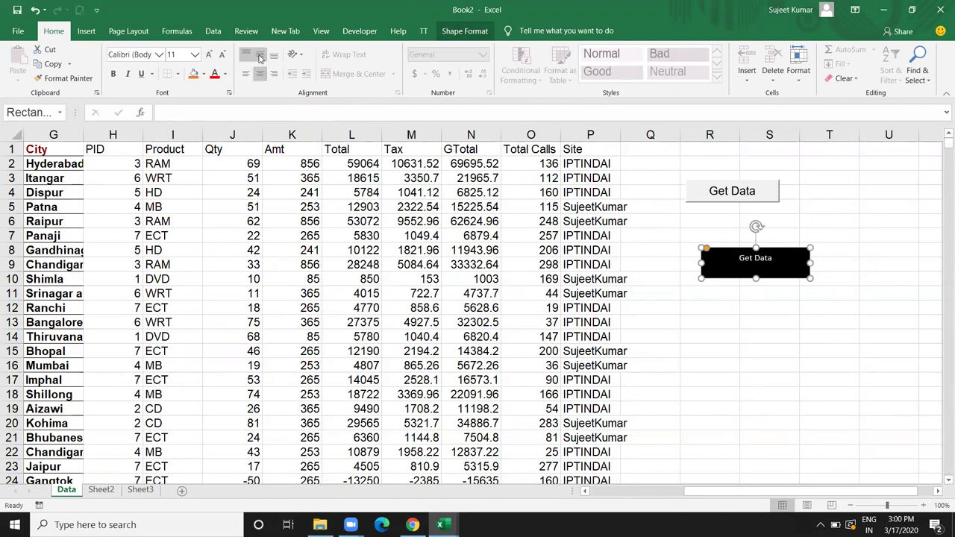
click(259, 57)
click(210, 55)
click(210, 55)
click(210, 54)
click(210, 55)
click(210, 54)
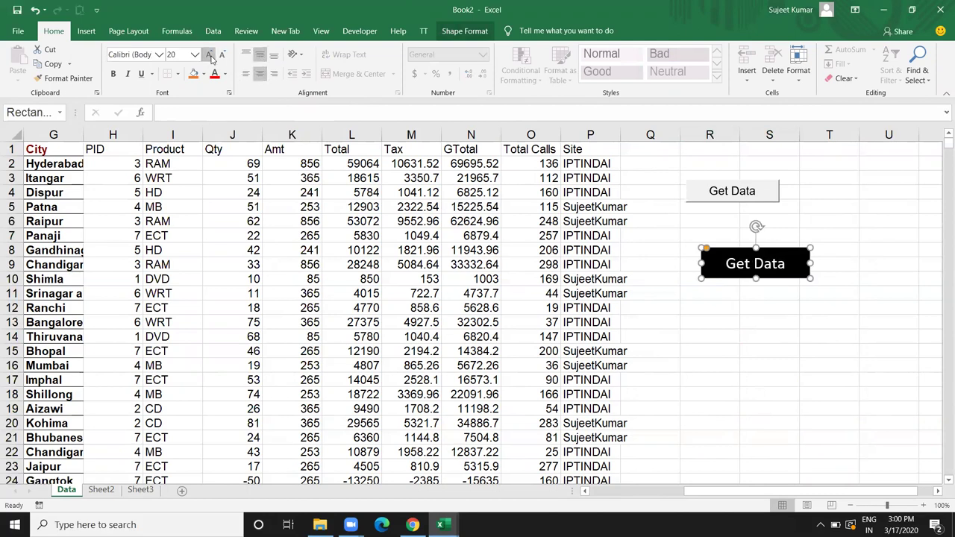
click(776, 352)
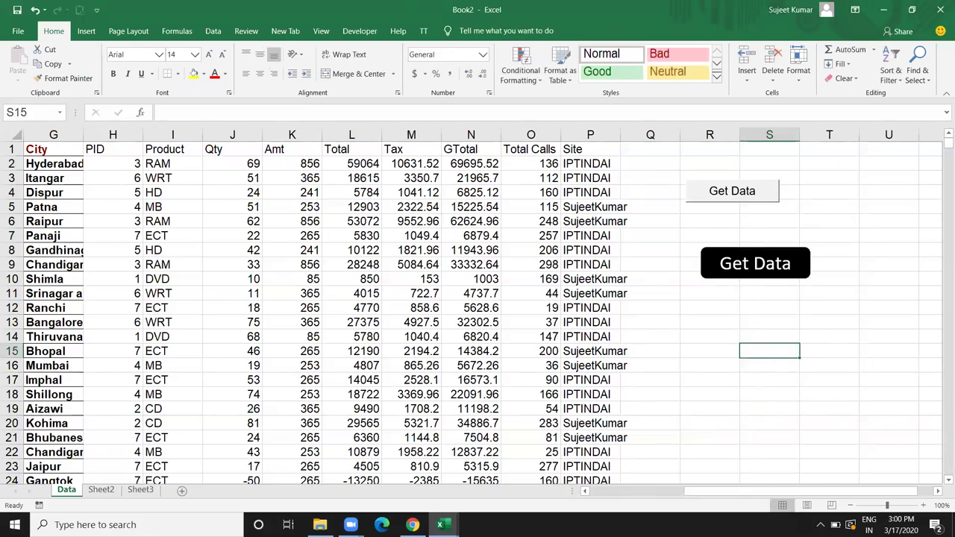
click(734, 261)
Assign Macro3 to the black Get Data rectangle.
right_click(745, 273)
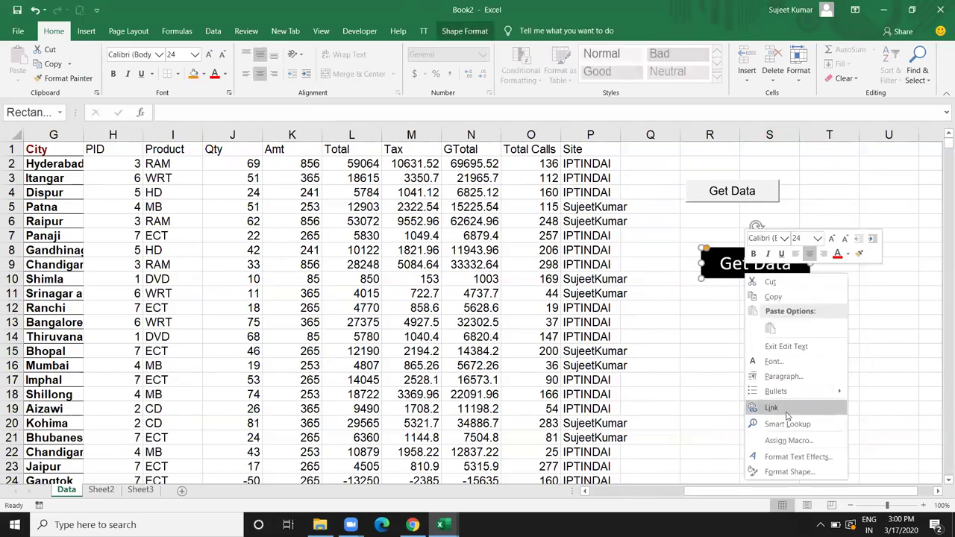
click(788, 441)
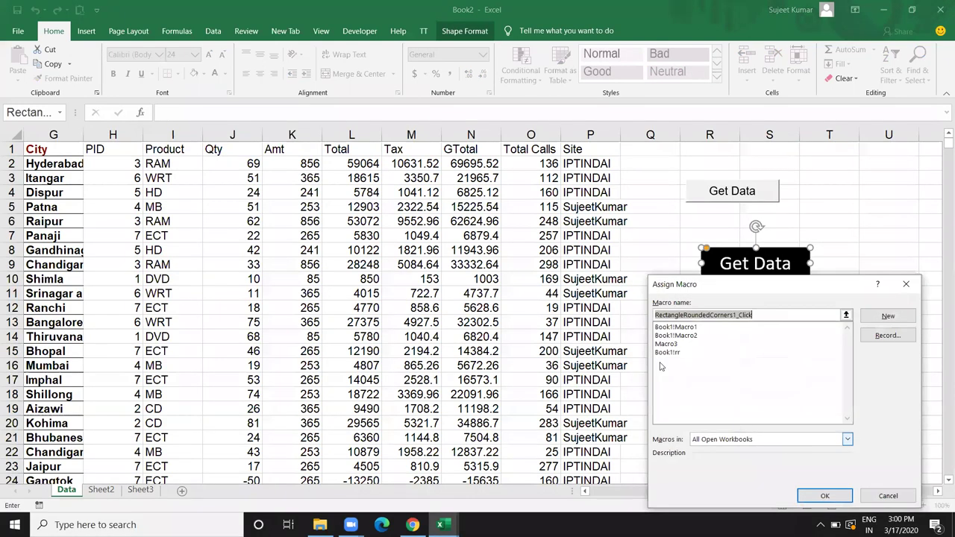
click(667, 344)
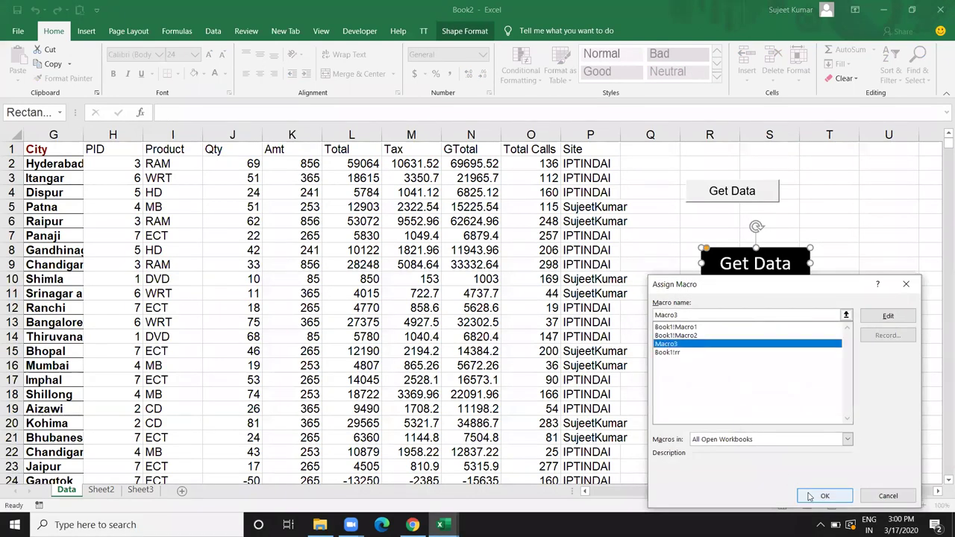
click(825, 496)
click(759, 382)
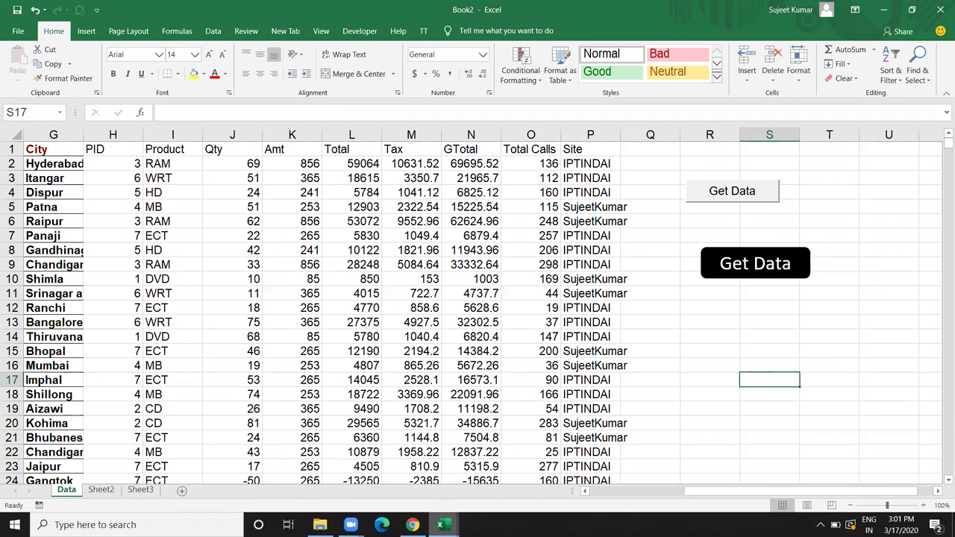
In the VBA editor, delete ':$P$3914' so the AutoFilter range is just $A$1.
click(441, 525)
click(550, 471)
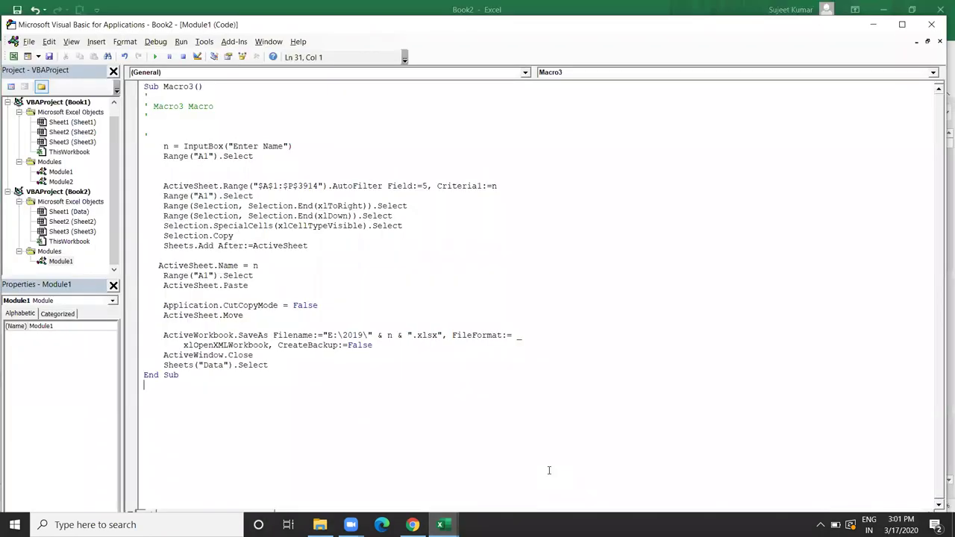
click(271, 167)
click(276, 186)
key(Delete)
key(Delete)
key(Delete)
key(Delete)
key(Delete)
key(Delete)
key(Delete)
key(Delete)
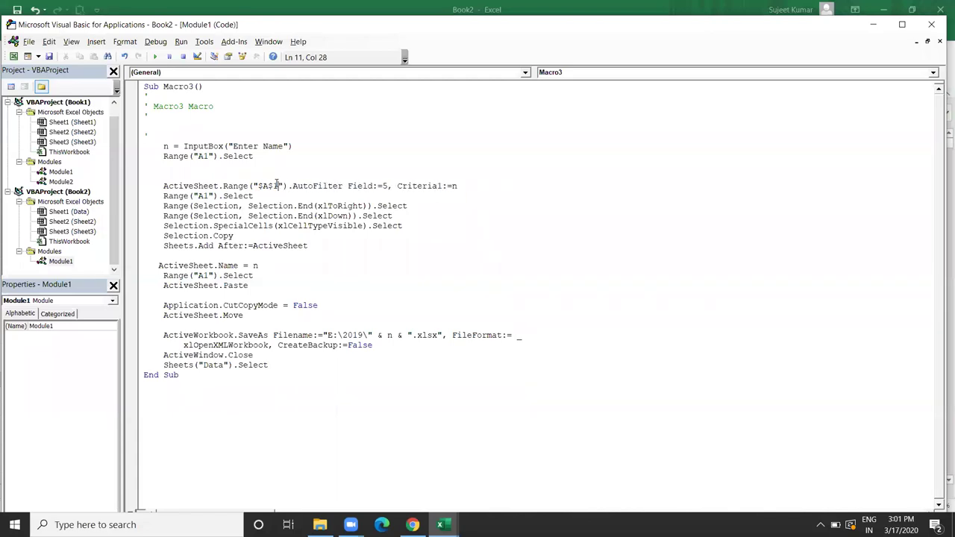
Review Macro3's selection, visible-cells, new-sheet and name lines, then minimize the editor and Excel.
click(300, 206)
click(194, 196)
double_click(323, 226)
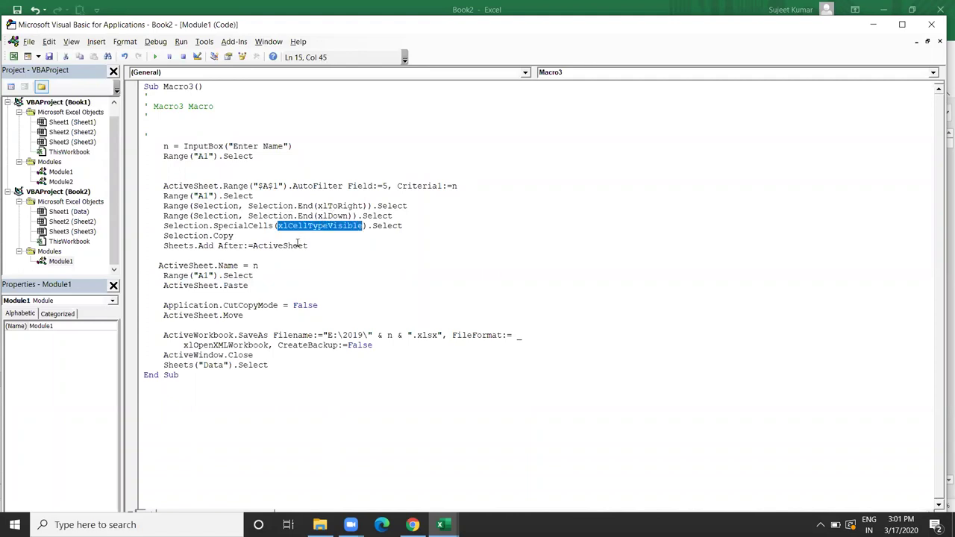
double_click(300, 246)
double_click(289, 265)
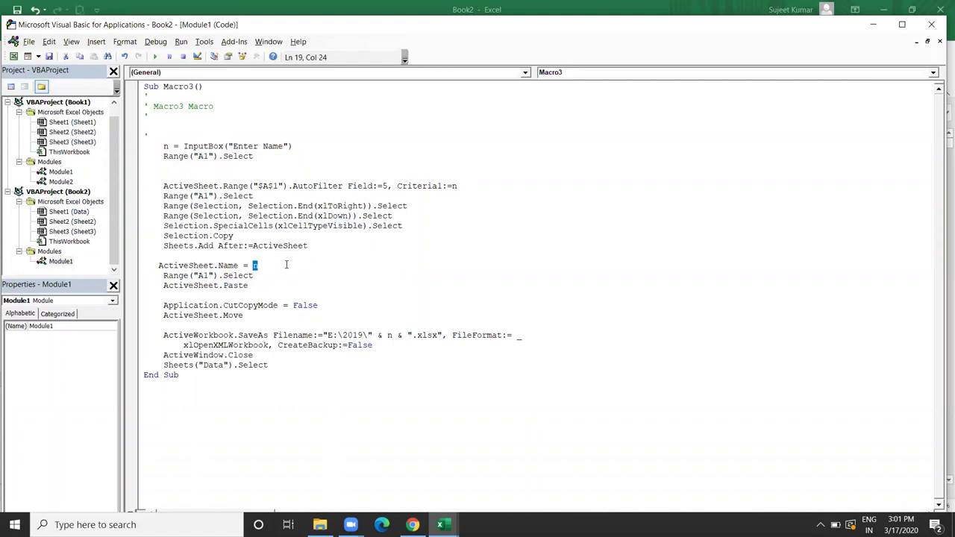
double_click(282, 277)
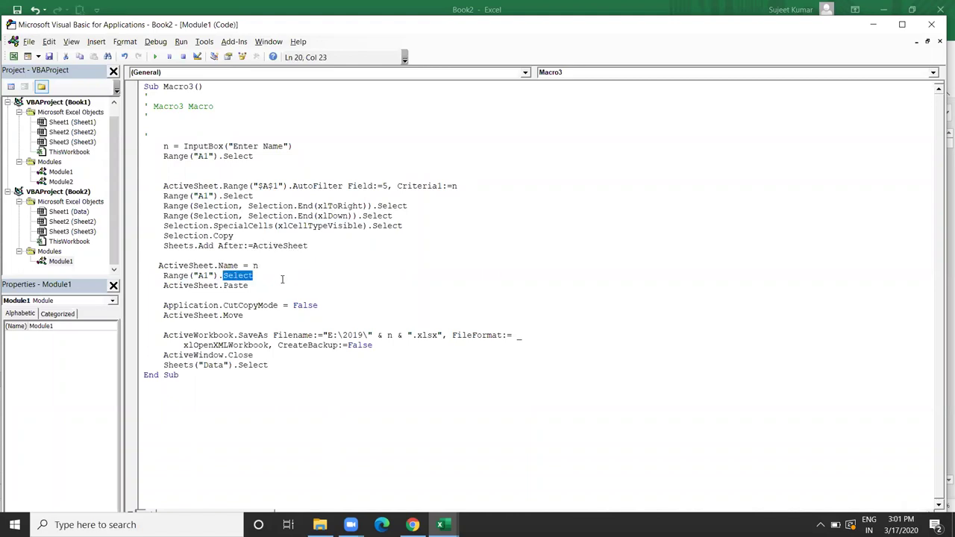
click(875, 26)
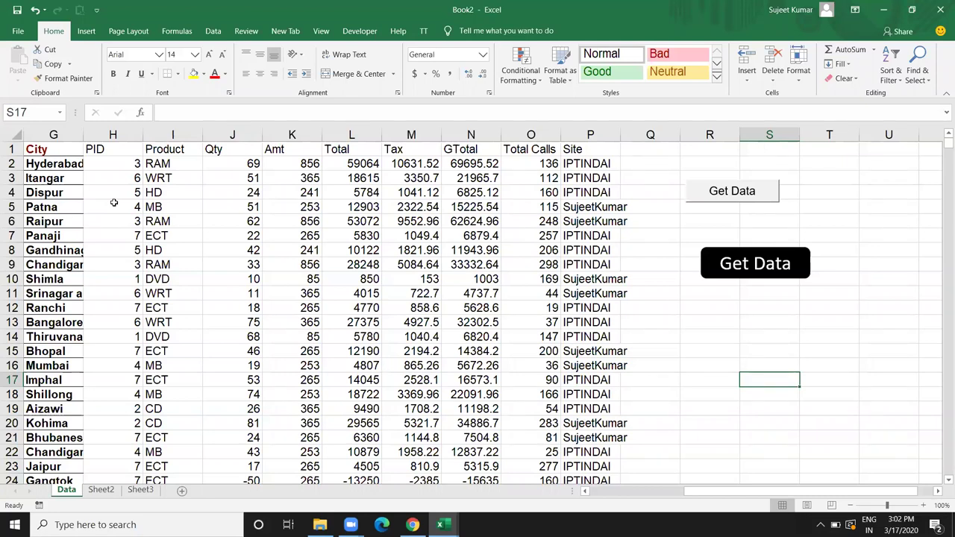
key(super+d)
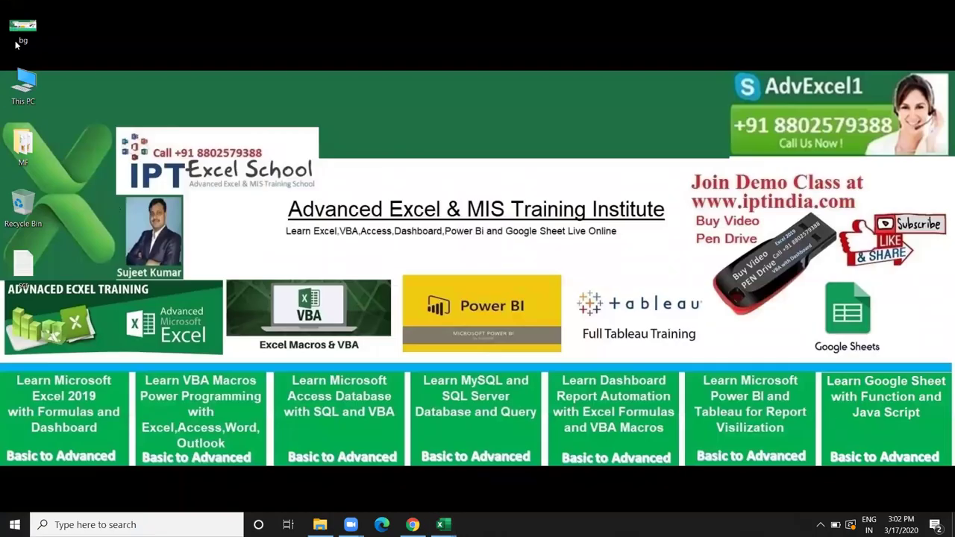